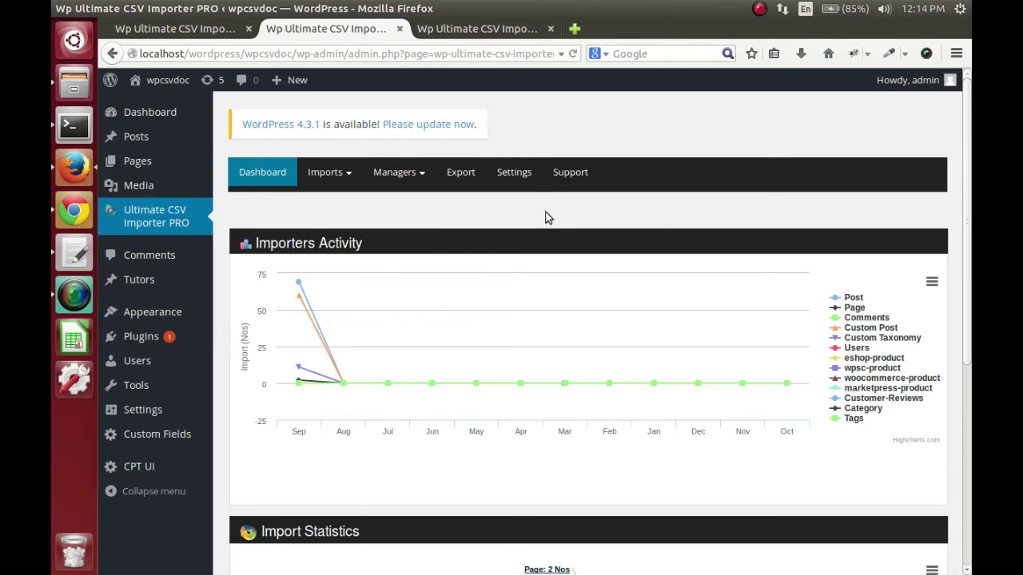
# Step: Start a Custom Posts import from the importer's Imports menu
pyautogui.click(516, 176)
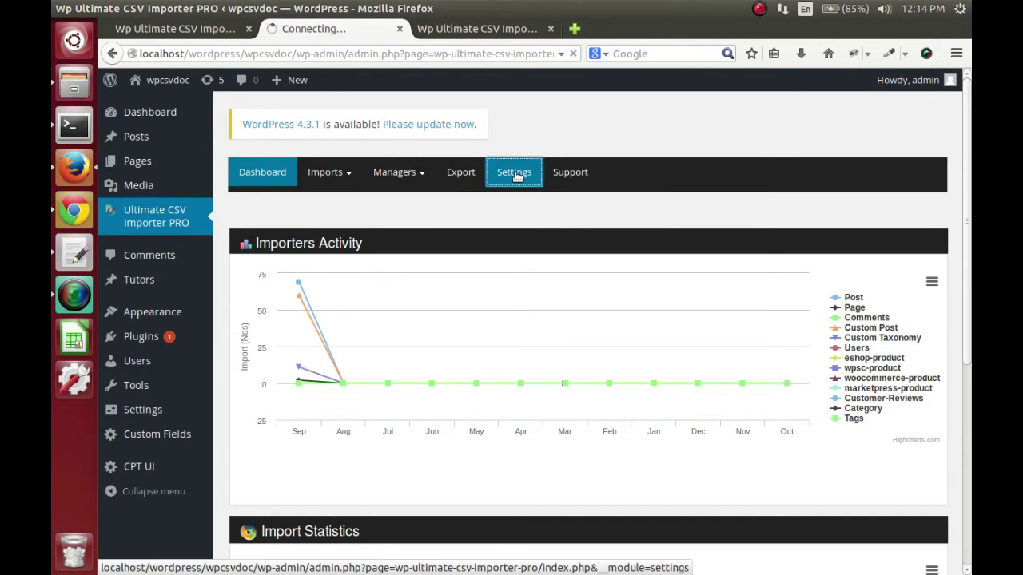
pyautogui.scroll(-3, 557, 351)
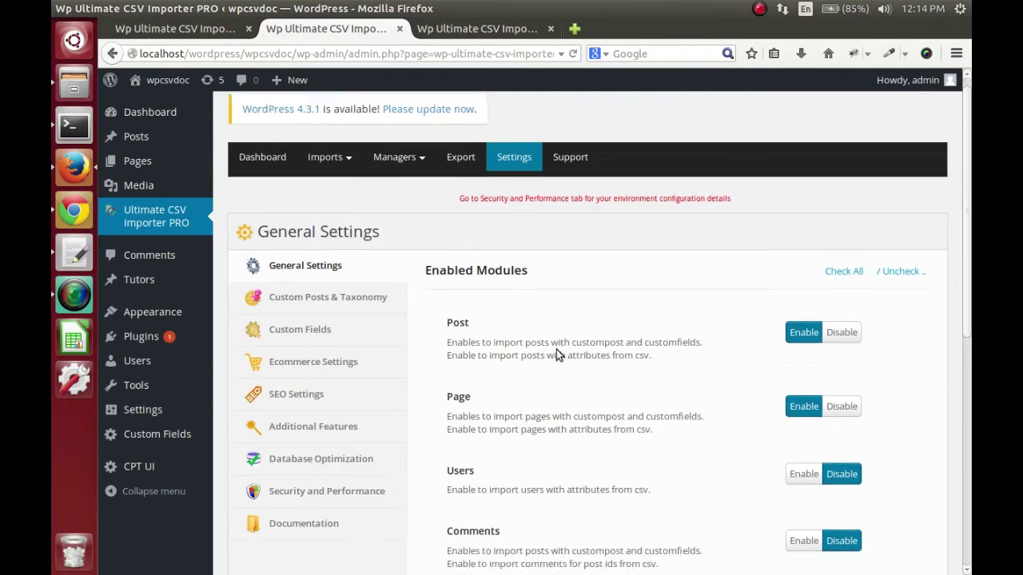
pyautogui.scroll(4, 556, 354)
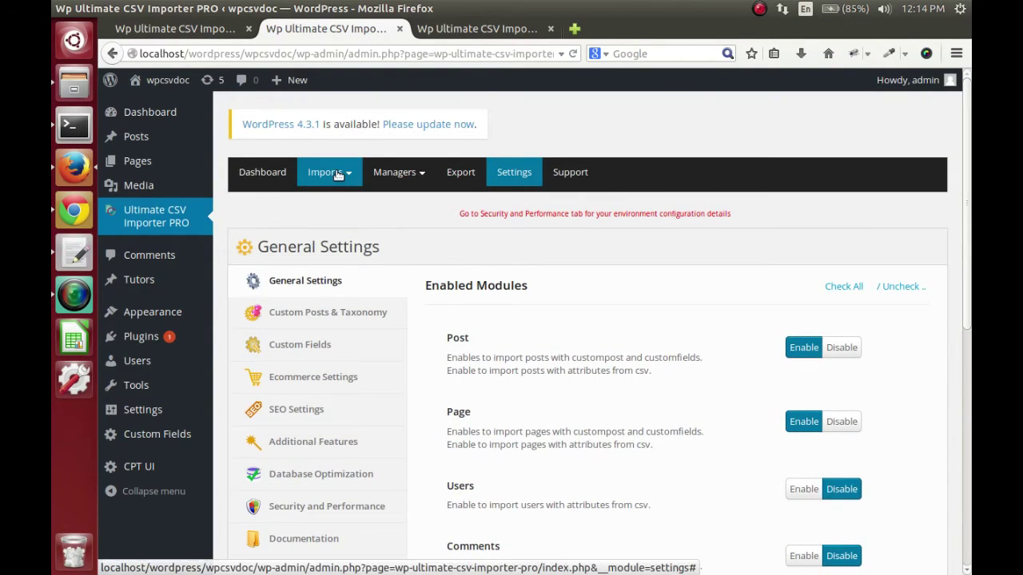
pyautogui.click(336, 172)
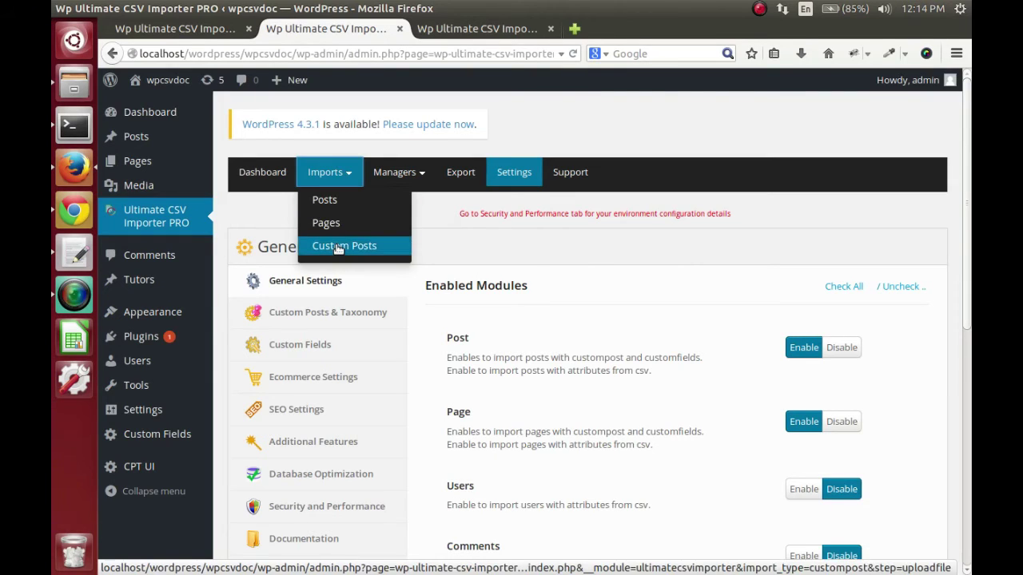
pyautogui.click(337, 245)
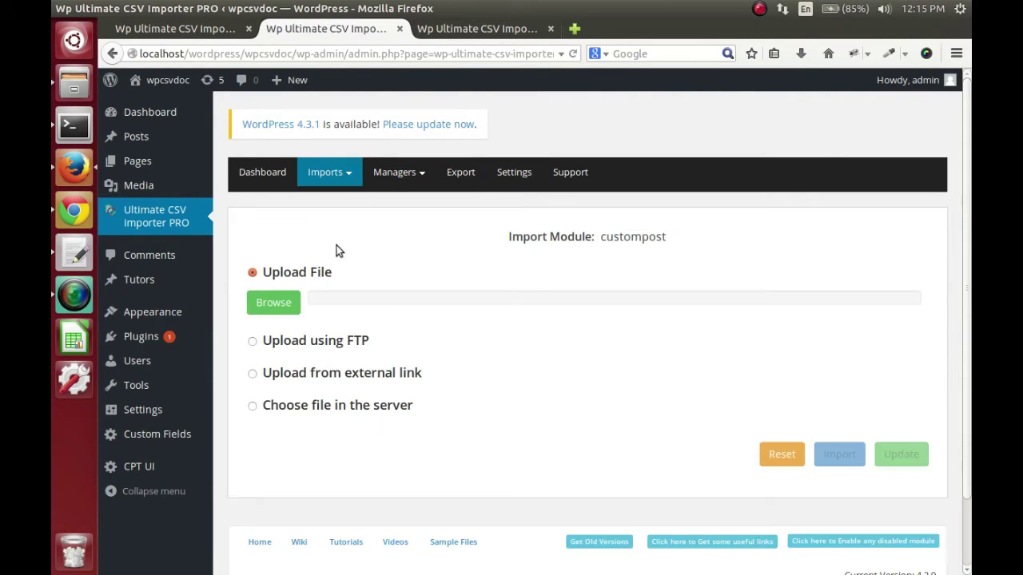
# Step: Upload custom_post.xml from Import_file.zip and continue to field mapping
pyautogui.click(286, 300)
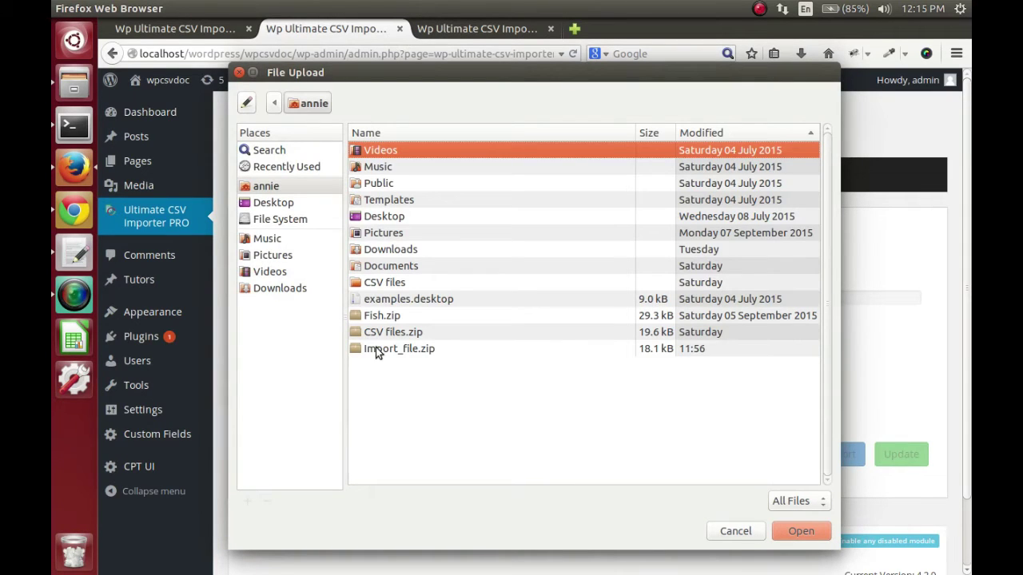
pyautogui.click(377, 350)
pyautogui.doubleClick(376, 350)
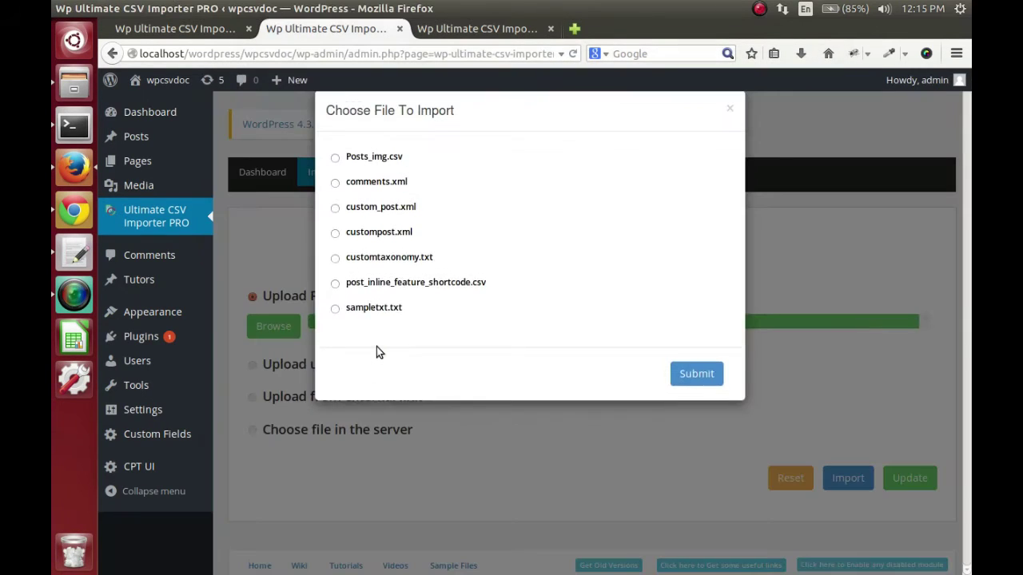
pyautogui.click(367, 213)
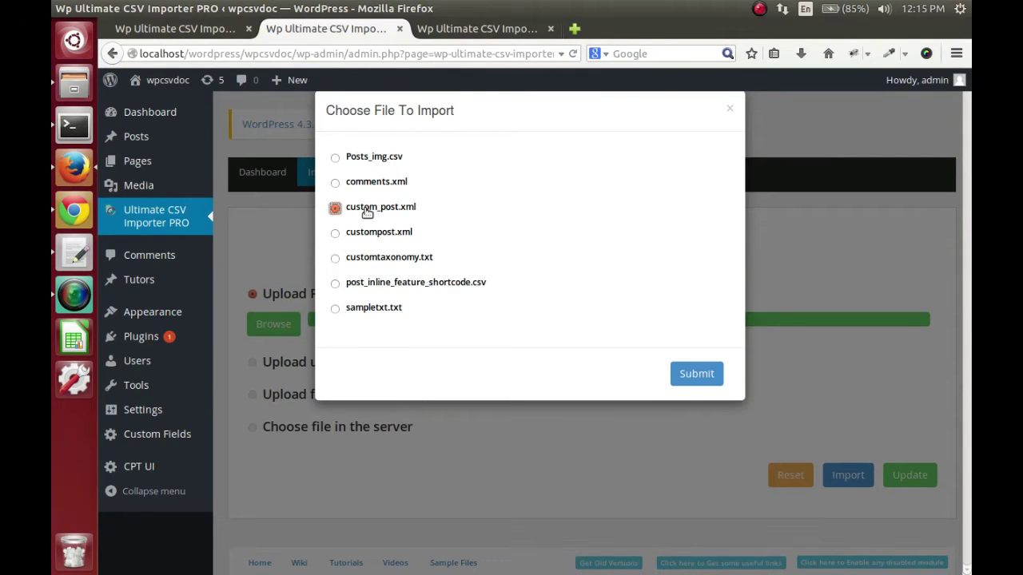
pyautogui.click(707, 374)
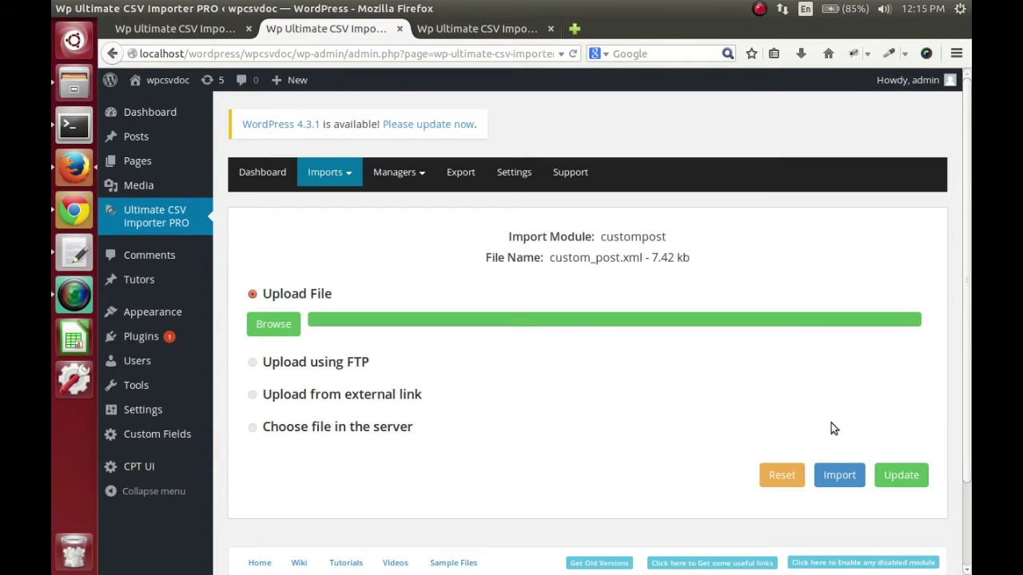
pyautogui.click(838, 484)
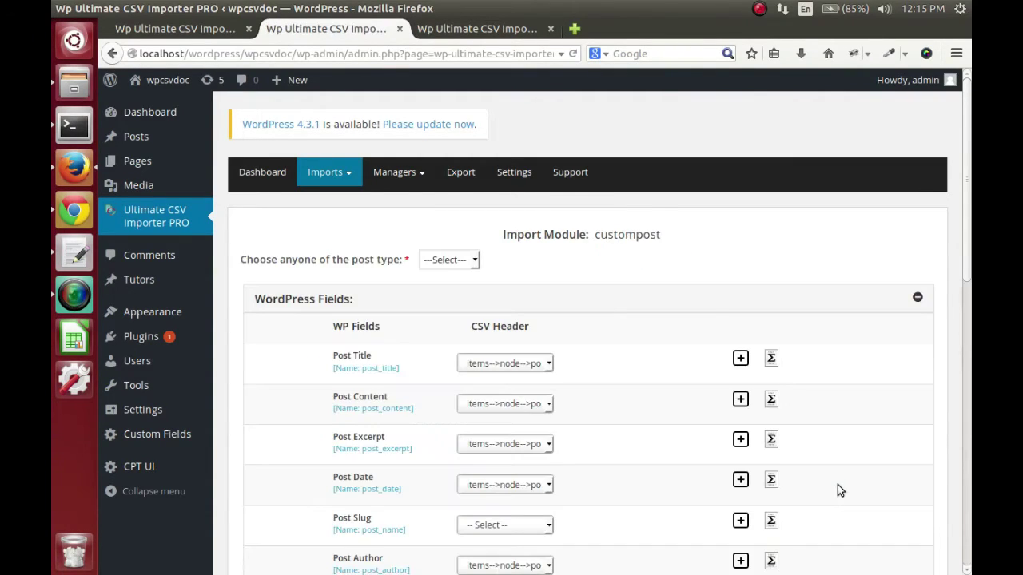
# Step: Choose the tutor post type and map Post Slug to items-->node-->post_slug
pyautogui.click(475, 264)
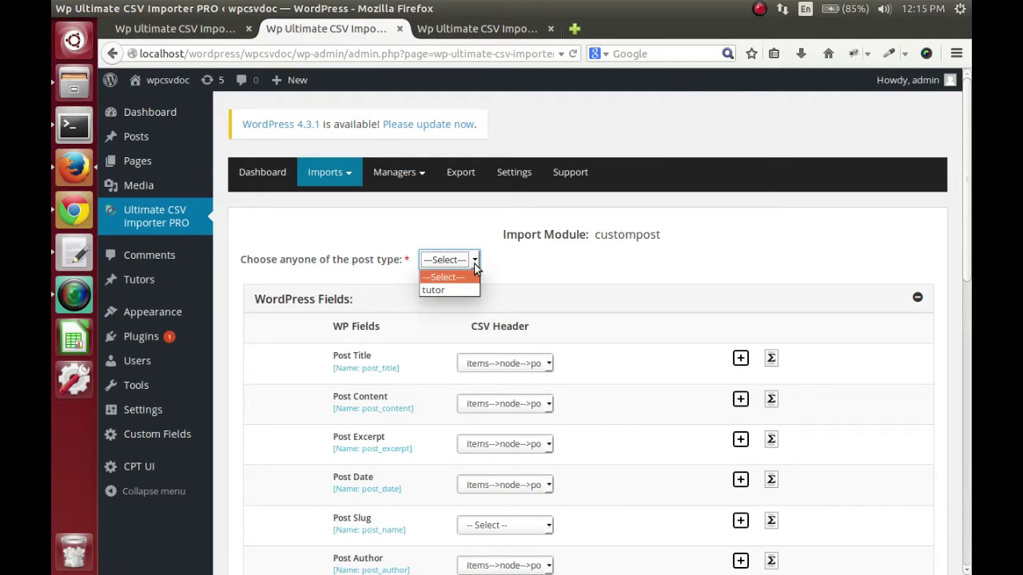
pyautogui.click(471, 290)
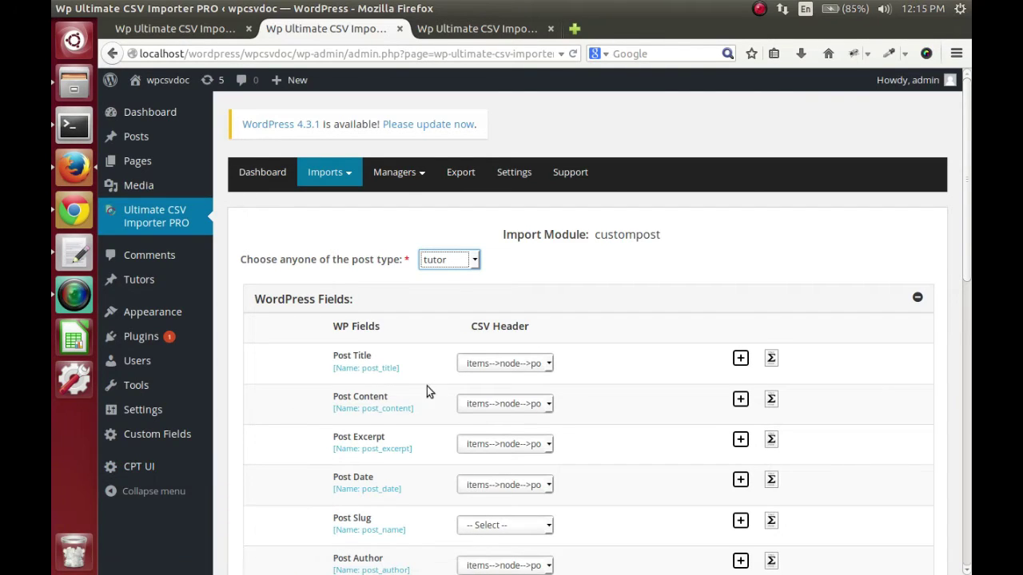
pyautogui.scroll(-3, 506, 444)
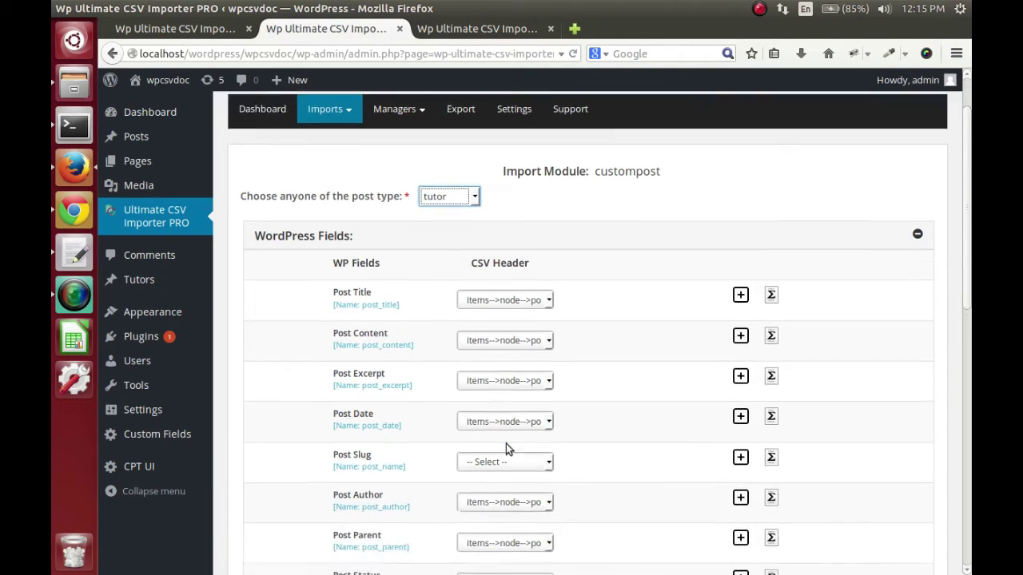
pyautogui.click(507, 405)
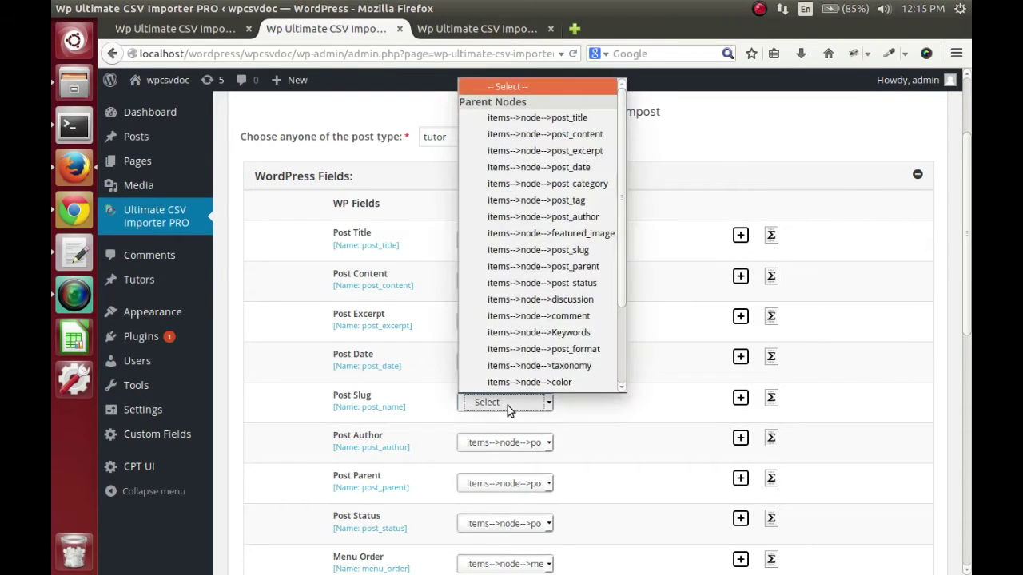
pyautogui.click(536, 250)
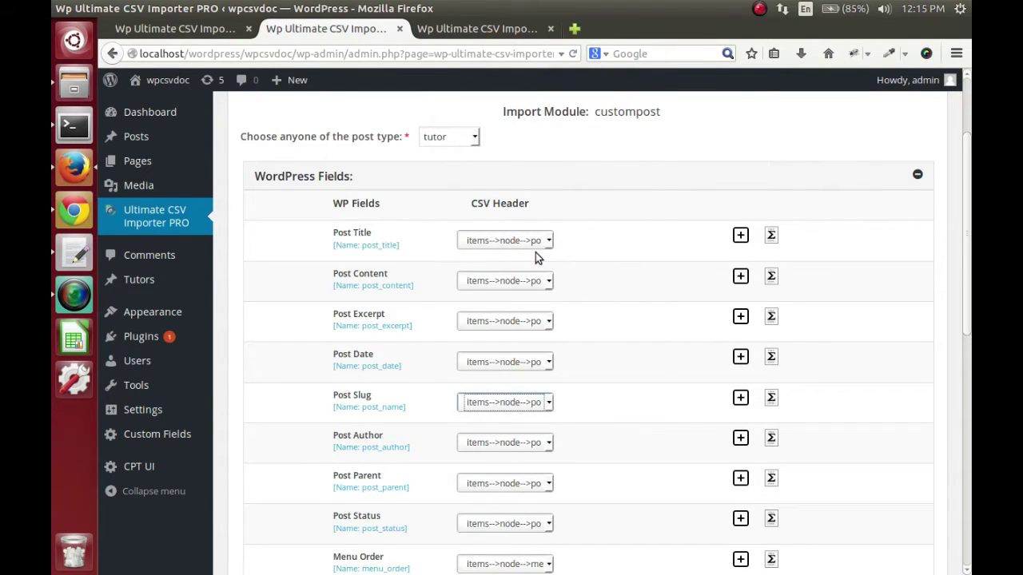
pyautogui.scroll(-2, 585, 427)
pyautogui.scroll(-5, 585, 432)
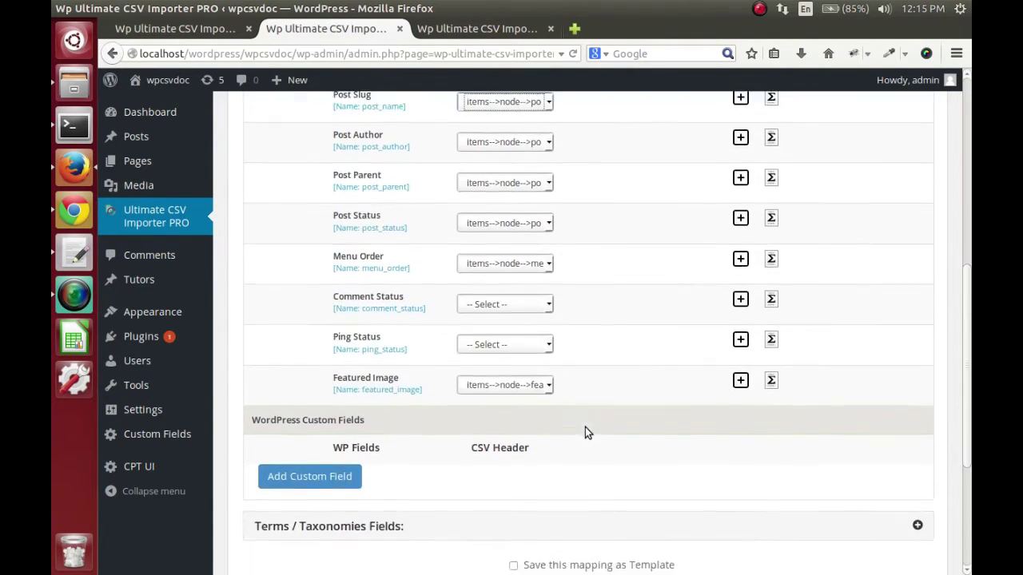
pyautogui.scroll(-3, 585, 432)
pyautogui.scroll(-1, 585, 432)
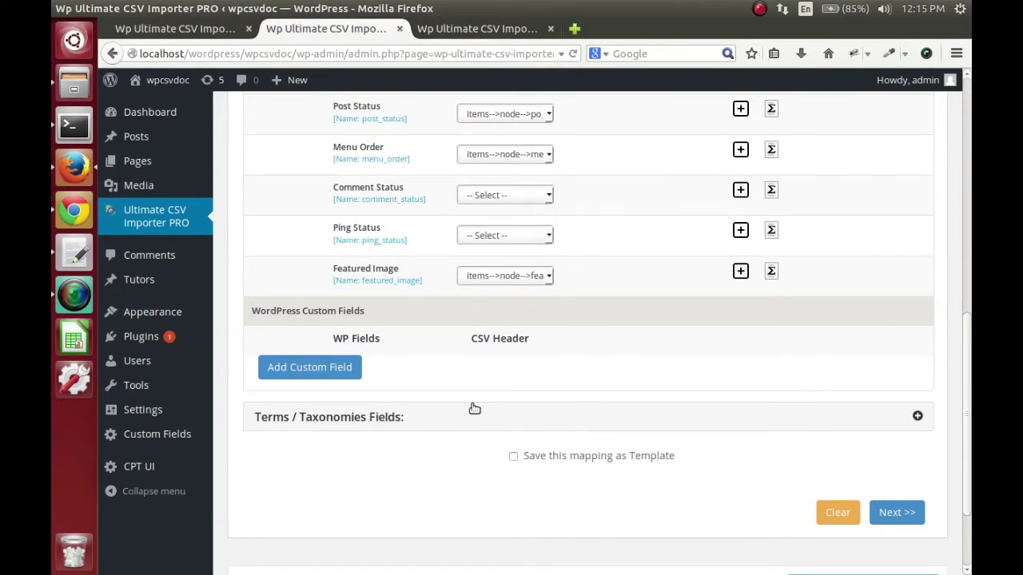
# Step: Add a custom field named 'Name and Email' sourced from Header Manipulation
pyautogui.click(308, 367)
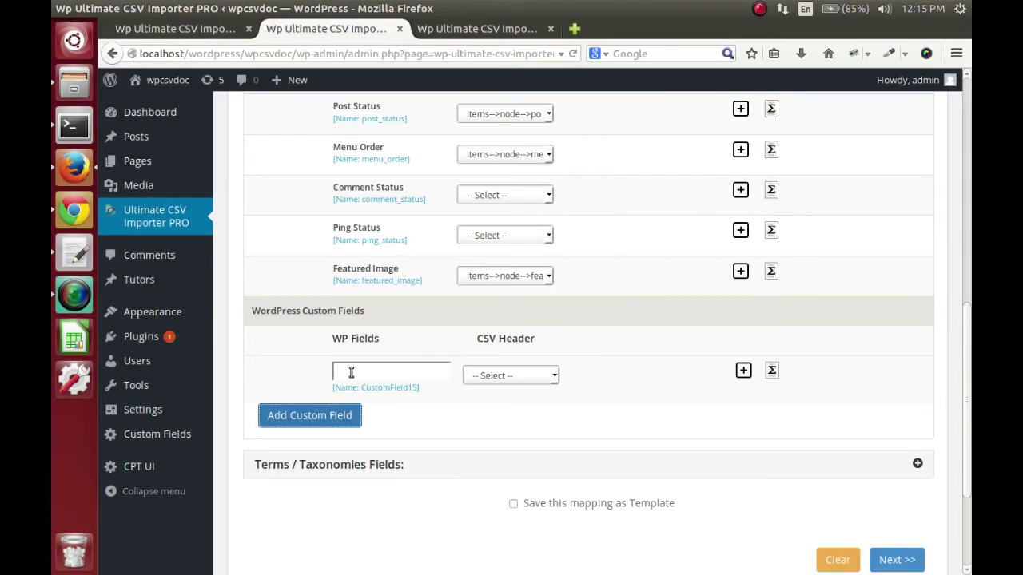
pyautogui.click(350, 372)
pyautogui.write('Name ')
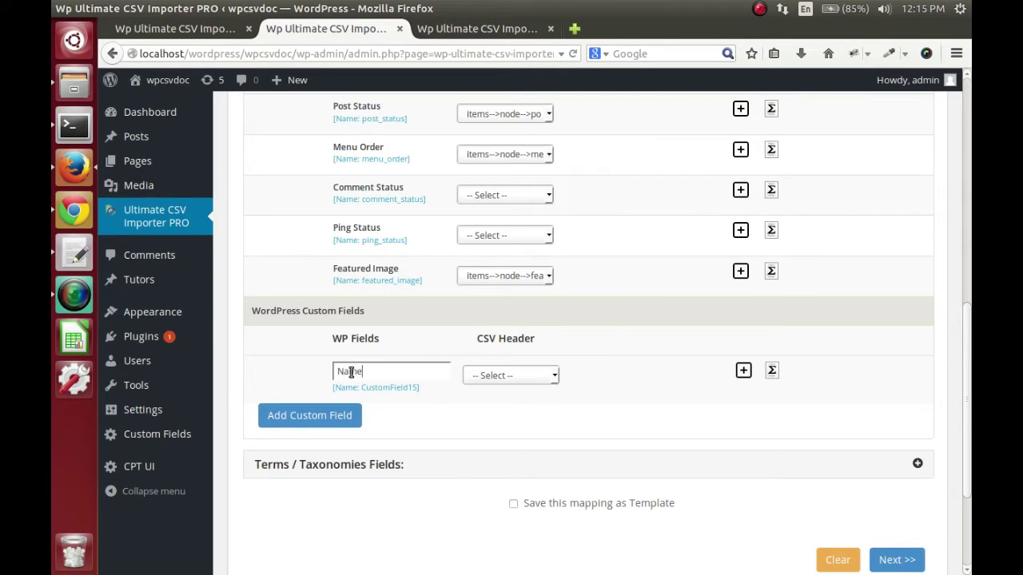
pyautogui.write('and ')
pyautogui.write('E')
pyautogui.write('mail')
pyautogui.press('Tab')
pyautogui.click(480, 375)
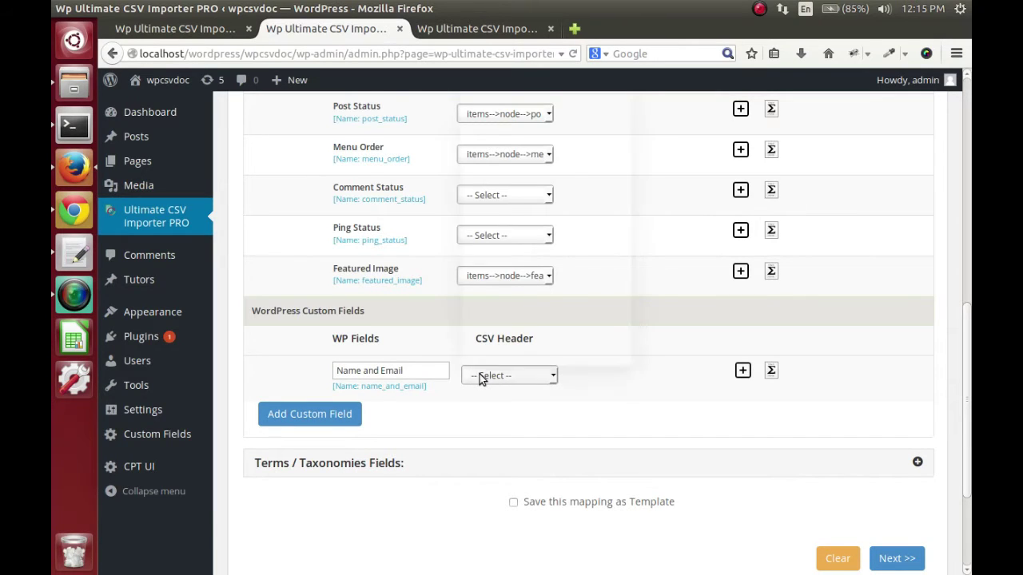
pyautogui.scroll(-1, 489, 345)
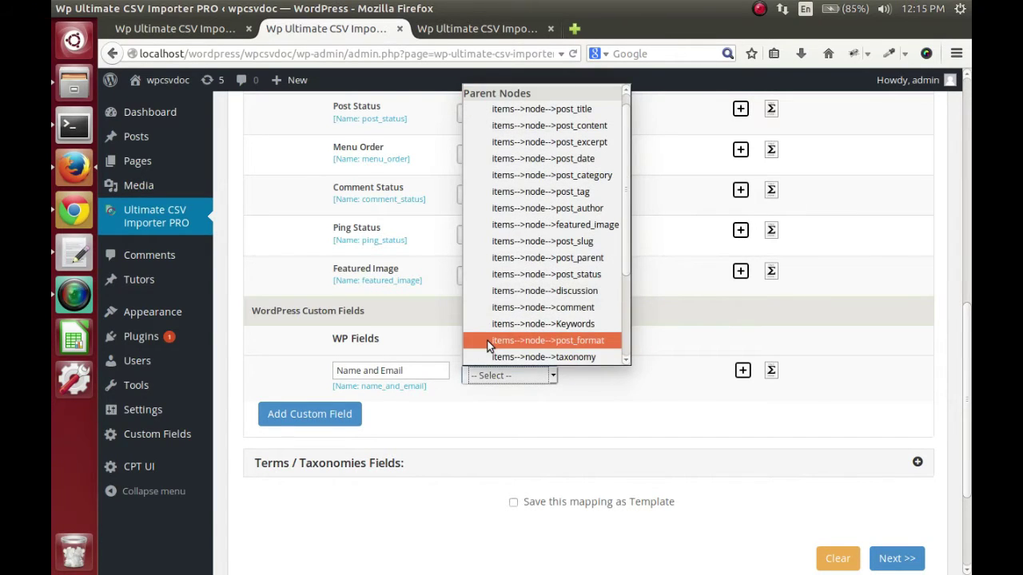
pyautogui.scroll(-3, 489, 345)
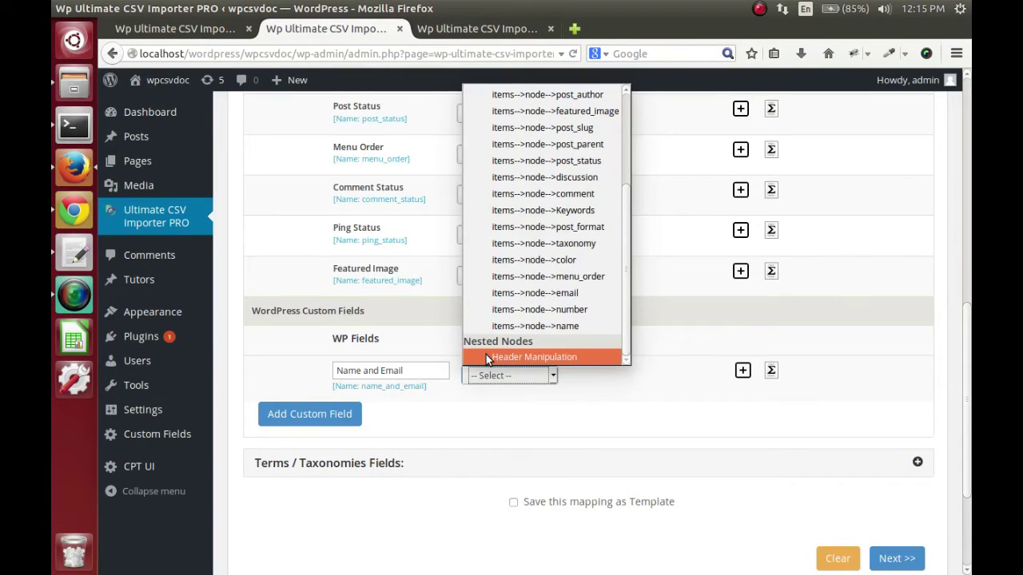
pyautogui.click(486, 357)
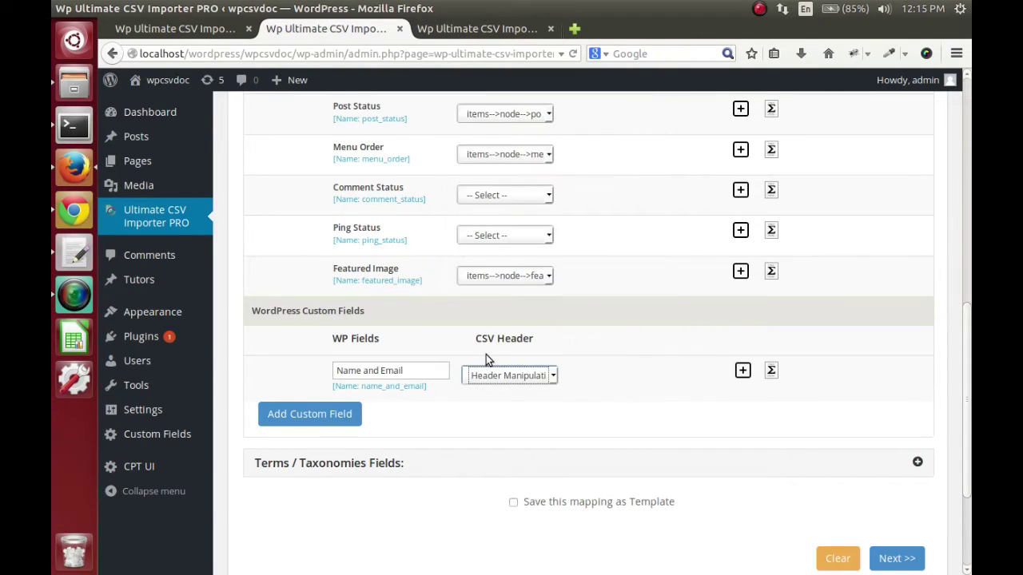
# Step: Set its header-manipulation formula to {name}+{email}
pyautogui.click(741, 370)
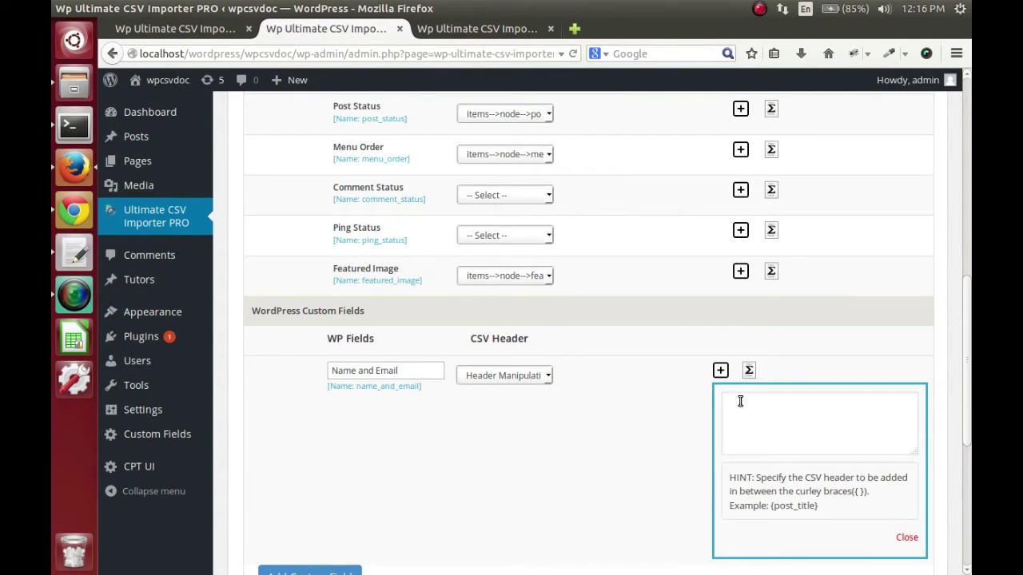
pyautogui.click(740, 401)
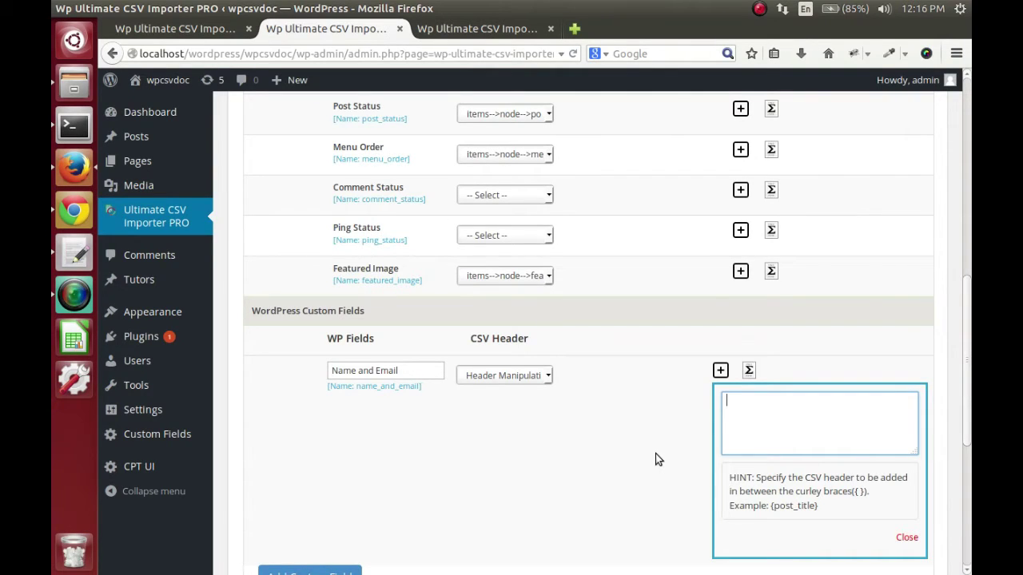
pyautogui.write('{name')
pyautogui.write('}+')
pyautogui.write('{emai')
pyautogui.write('l}')
pyautogui.click(548, 376)
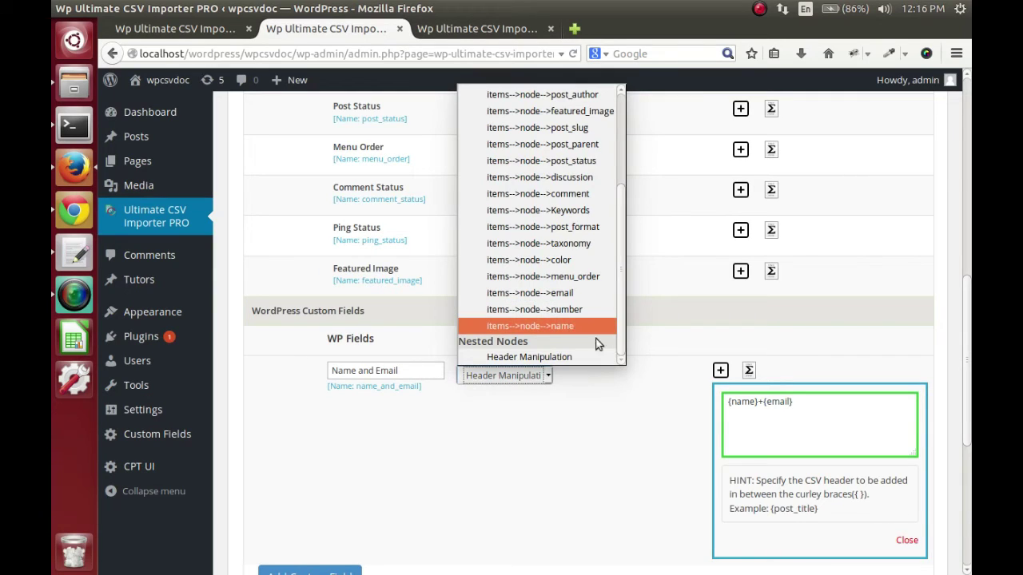
pyautogui.click(621, 429)
pyautogui.scroll(-4, 621, 429)
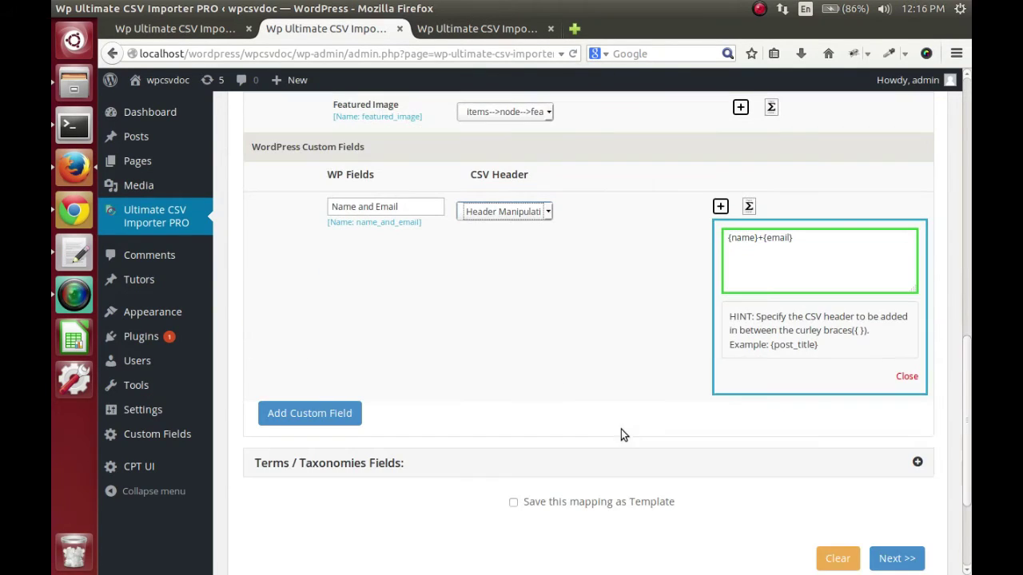
pyautogui.click(907, 377)
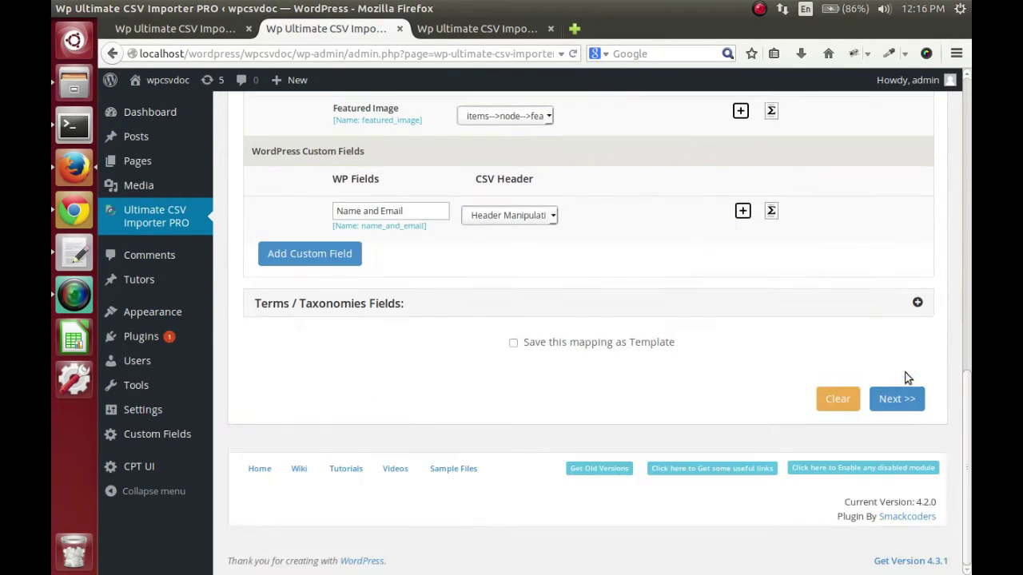
# Step: Add a custom field named 'Number' sourced from Header Manipulation
pyautogui.click(337, 257)
pyautogui.click(337, 258)
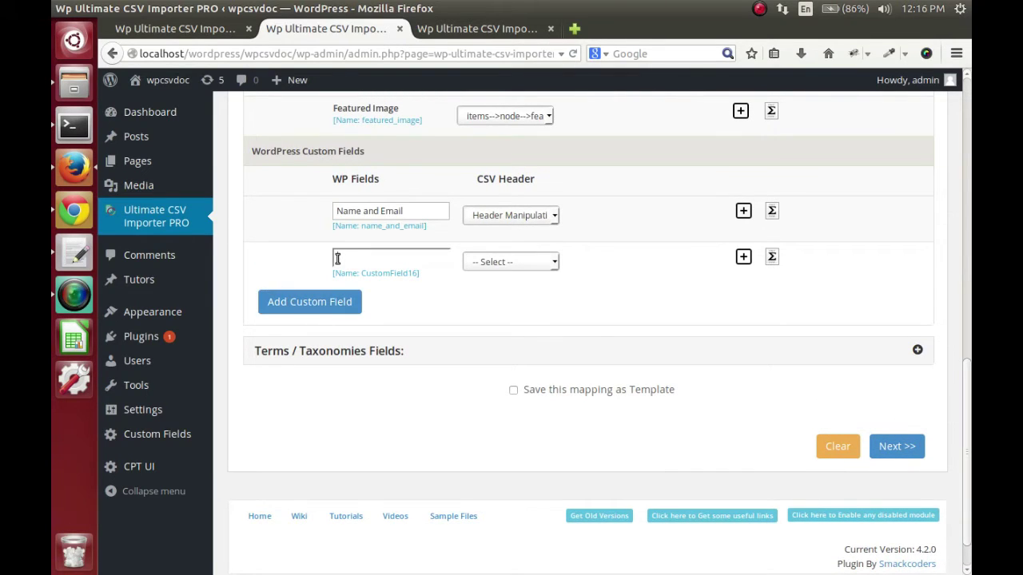
pyautogui.write('N')
pyautogui.write('umbe')
pyautogui.write('r')
pyautogui.click(505, 261)
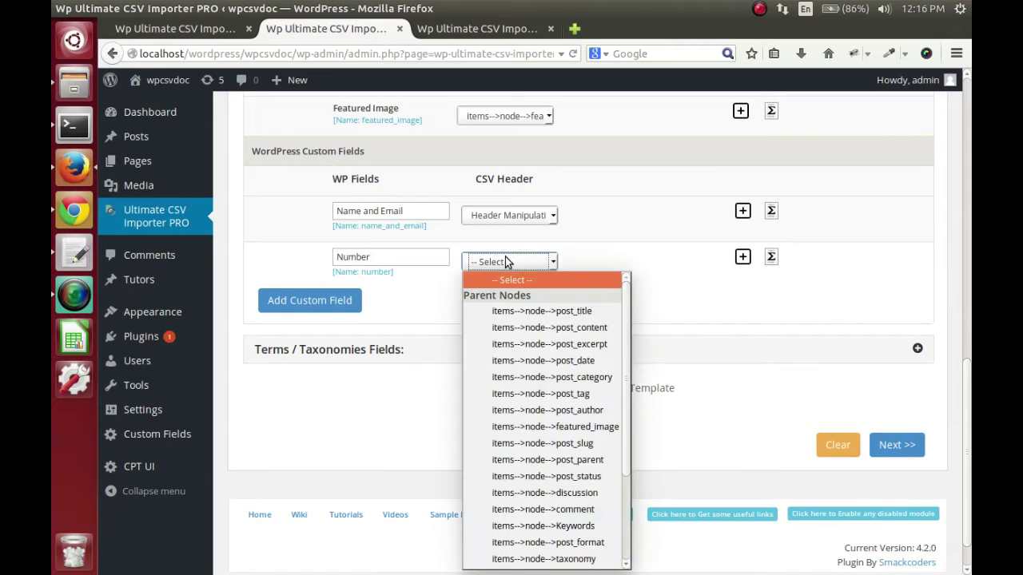
pyautogui.scroll(-3, 531, 425)
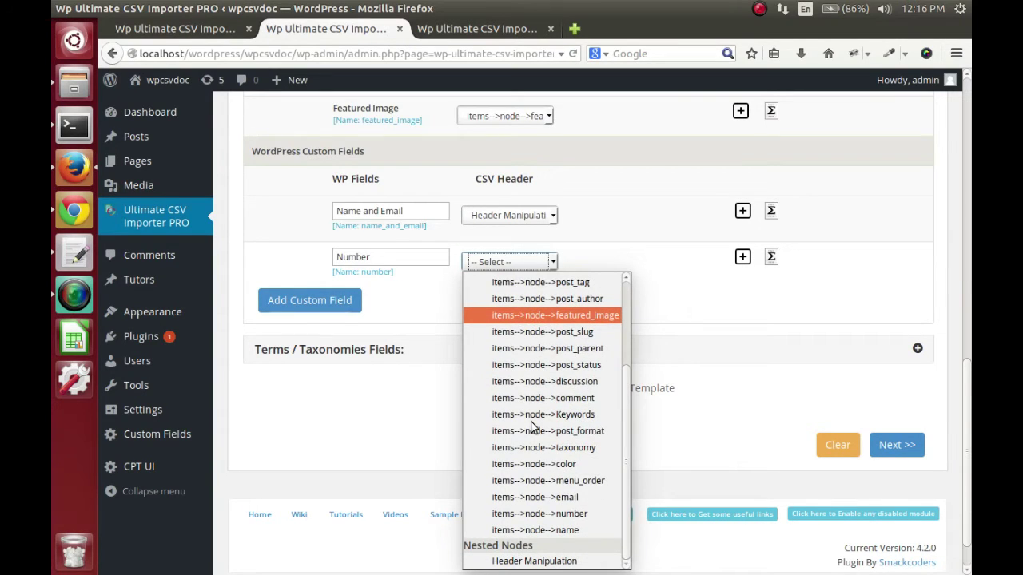
pyautogui.click(548, 561)
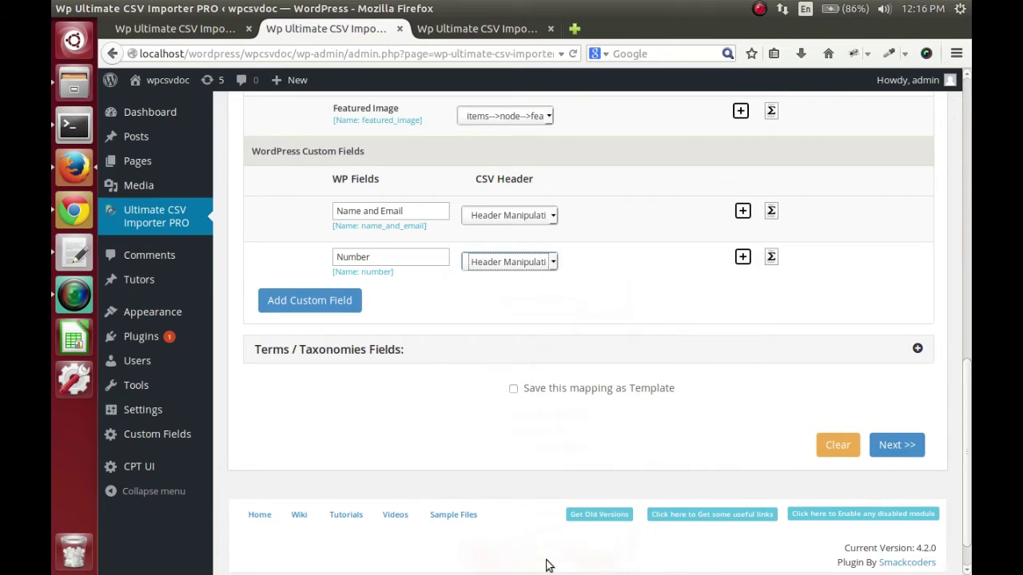
# Step: Give Number the formula {menu_order}+{number} and add a blank third custom field row
pyautogui.click(773, 257)
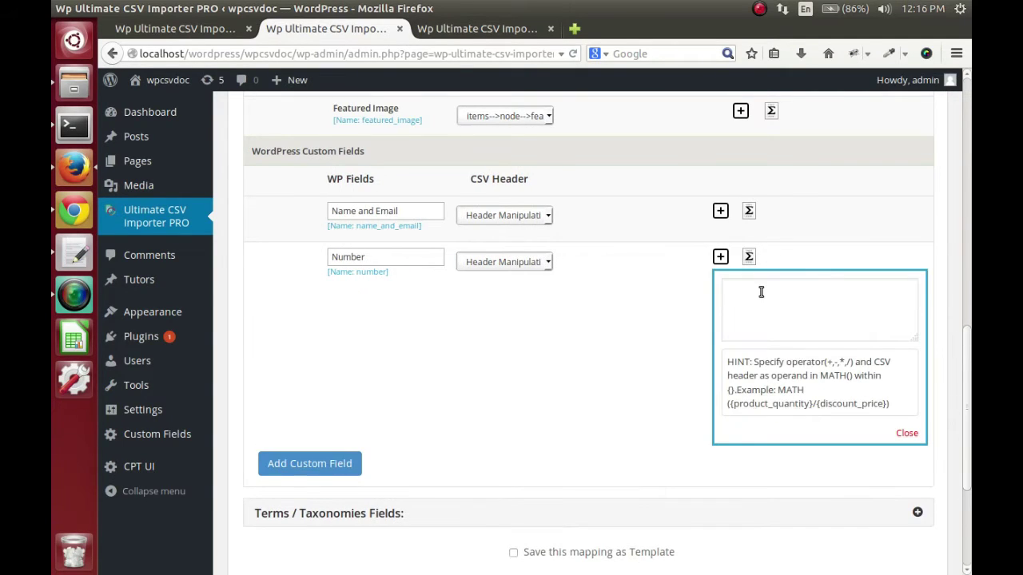
pyautogui.click(760, 292)
pyautogui.write('{')
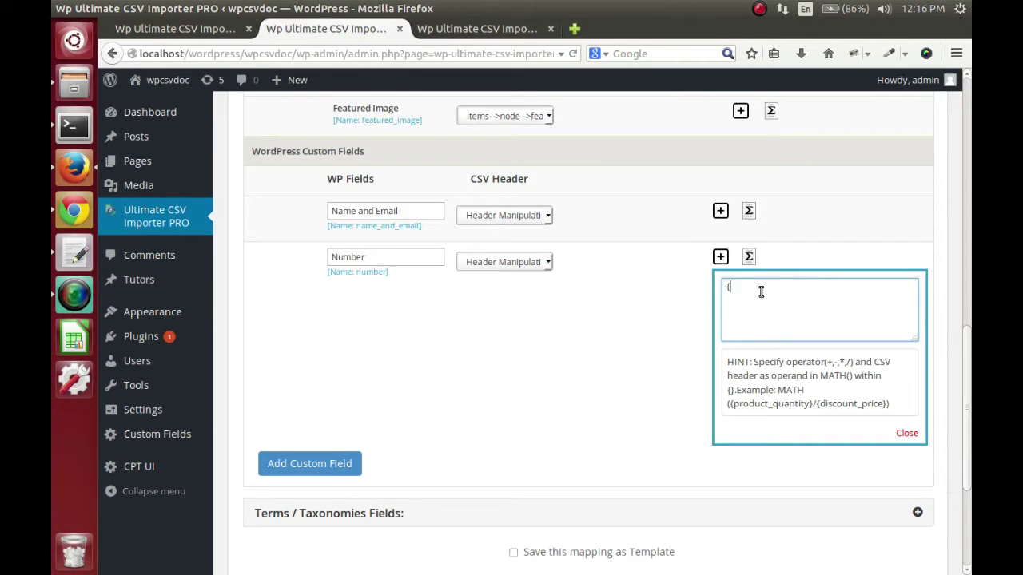
pyautogui.write('menu')
pyautogui.write('_orde')
pyautogui.write('r}')
pyautogui.write('+{n')
pyautogui.write('umber')
pyautogui.write('}')
pyautogui.click(907, 437)
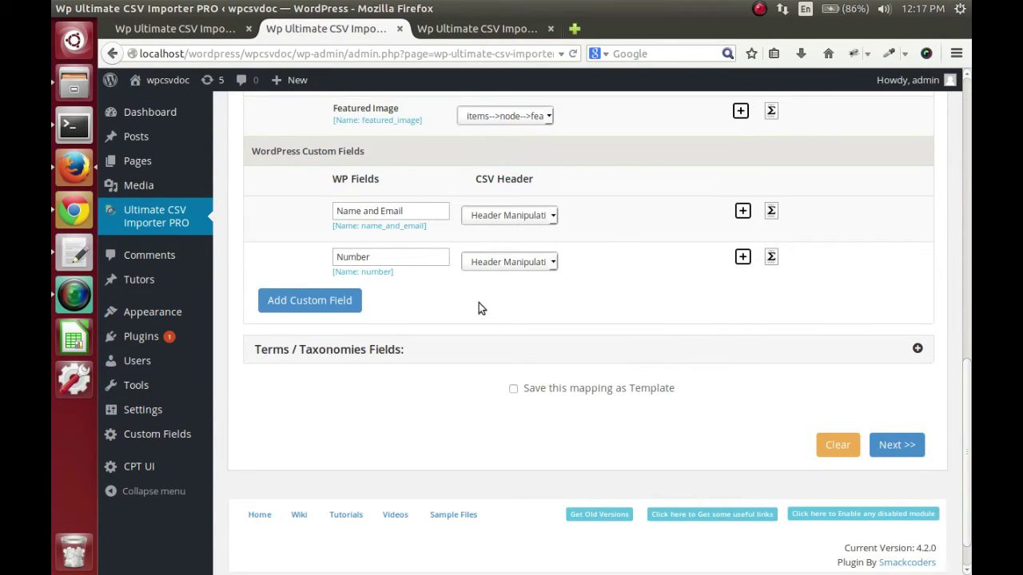
pyautogui.click(347, 300)
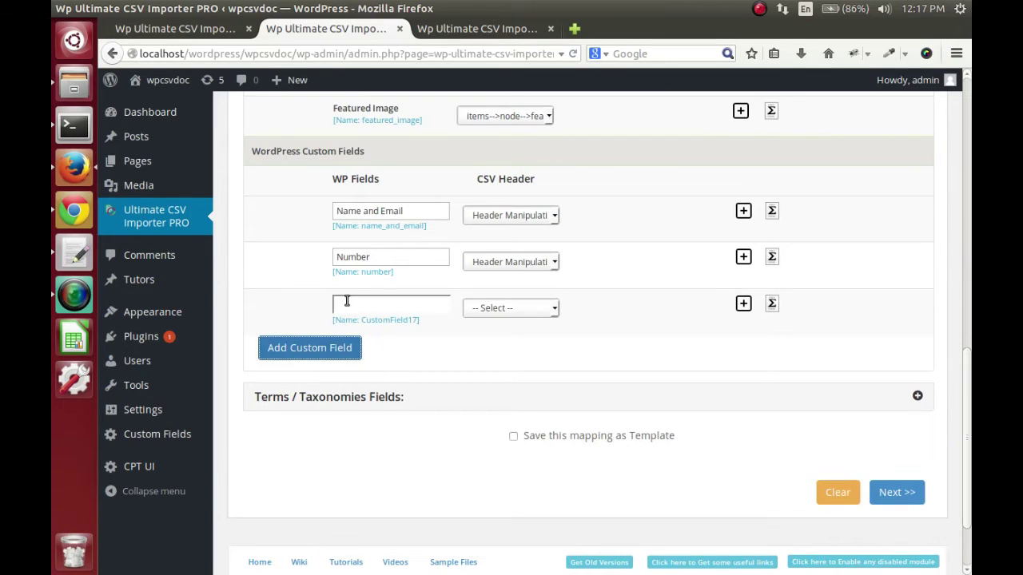
# Step: Name the third custom field 'Name' and map it to items-->node-->name
pyautogui.click(347, 301)
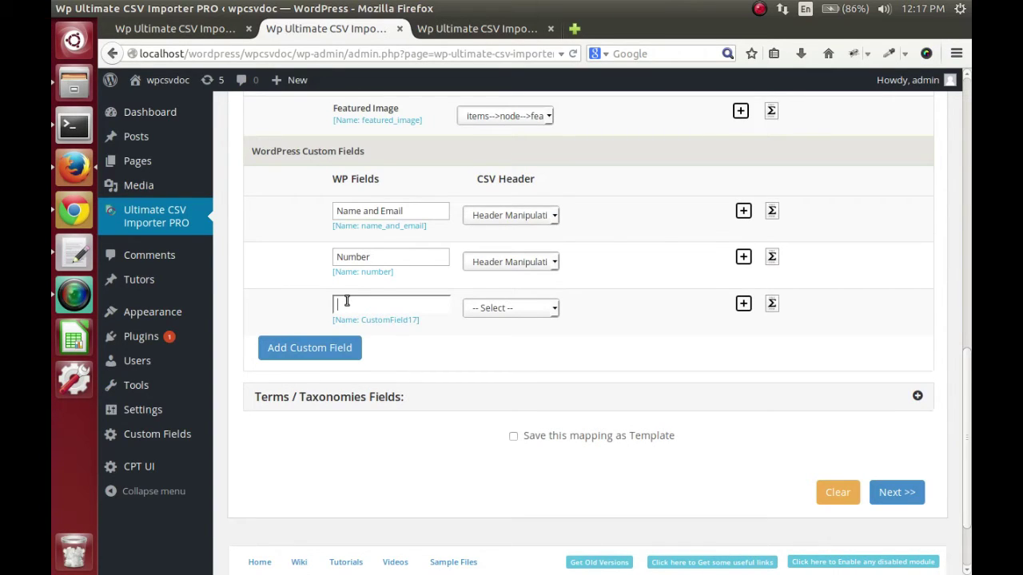
pyautogui.write('Name')
pyautogui.press('Tab')
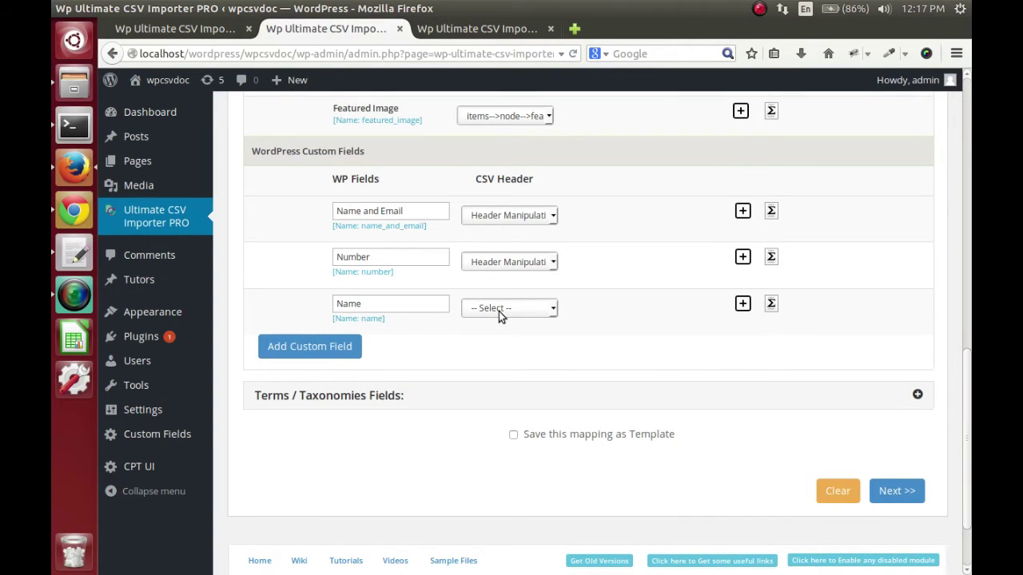
pyautogui.click(499, 311)
pyautogui.scroll(-3, 533, 463)
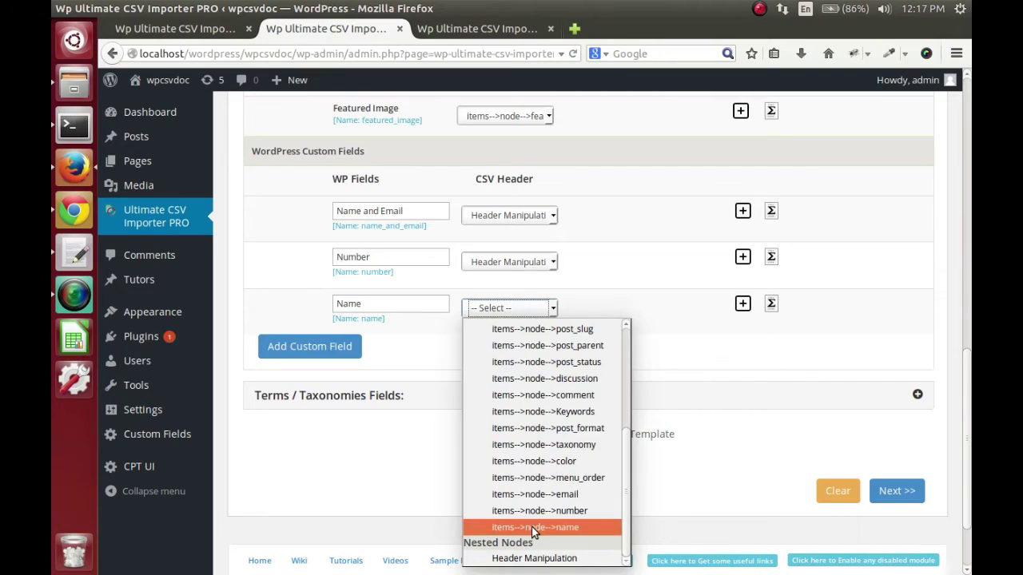
pyautogui.click(531, 527)
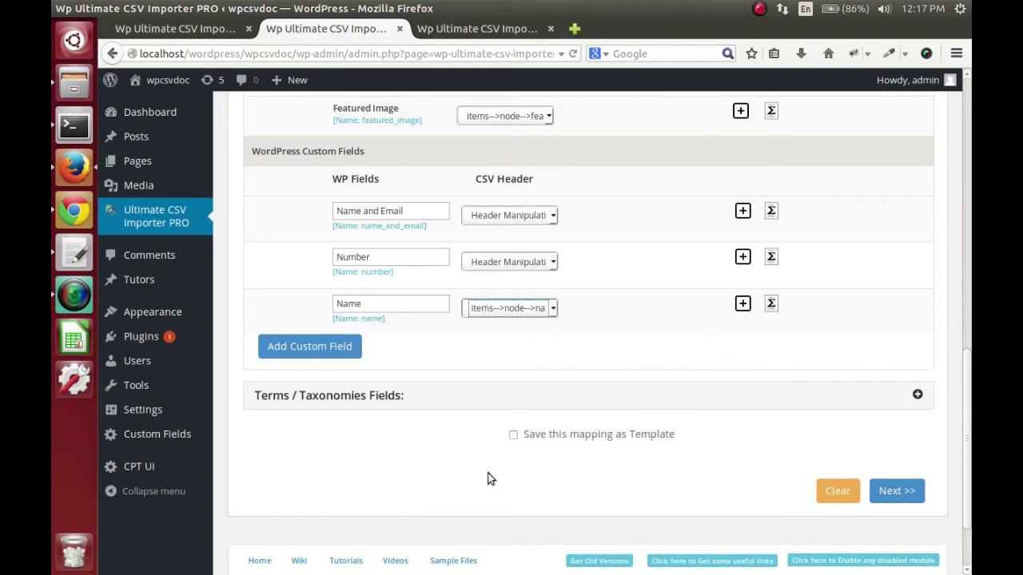
# Step: Review the 15-field mapping summary and proceed to the import options
pyautogui.click(897, 494)
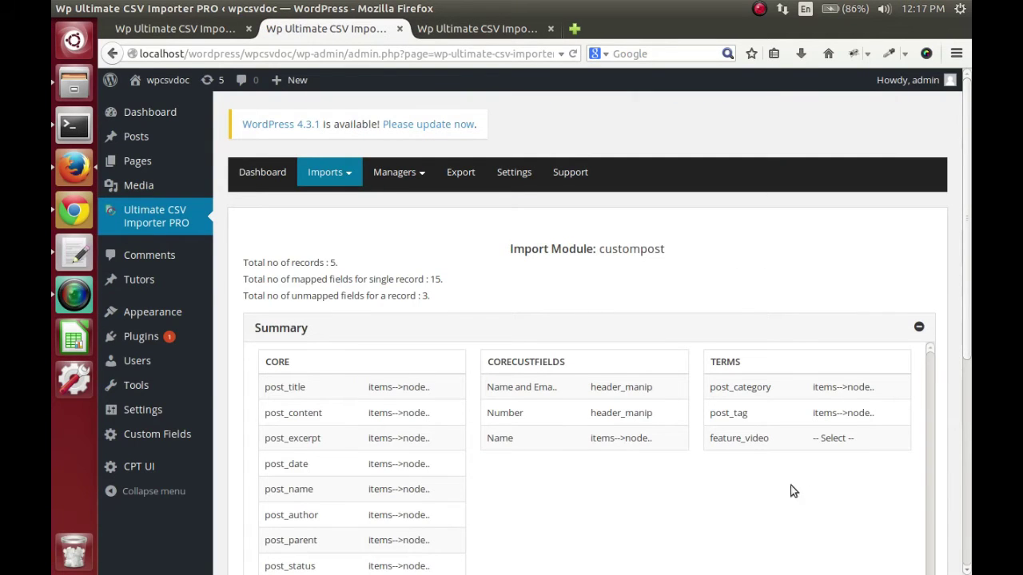
pyautogui.scroll(-4, 764, 489)
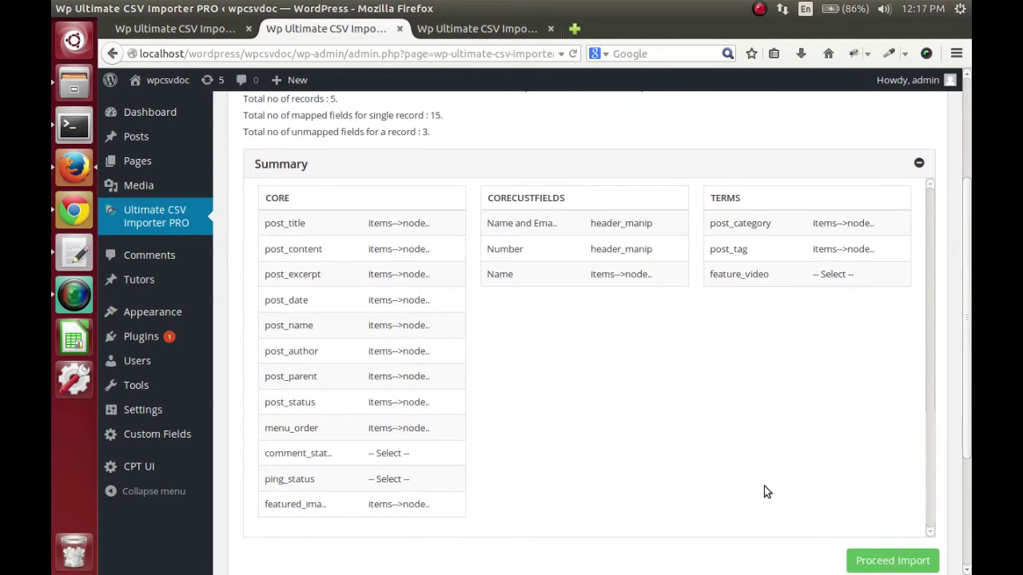
pyautogui.scroll(2, 764, 488)
pyautogui.scroll(1, 764, 487)
pyautogui.scroll(-1, 764, 487)
pyautogui.scroll(-3, 764, 487)
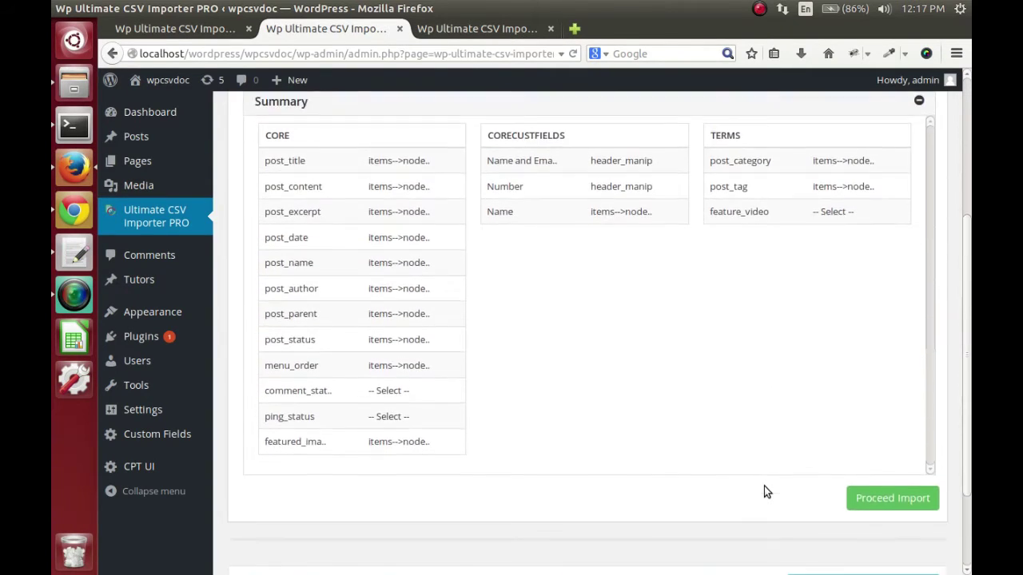
pyautogui.scroll(-2, 764, 488)
pyautogui.click(863, 439)
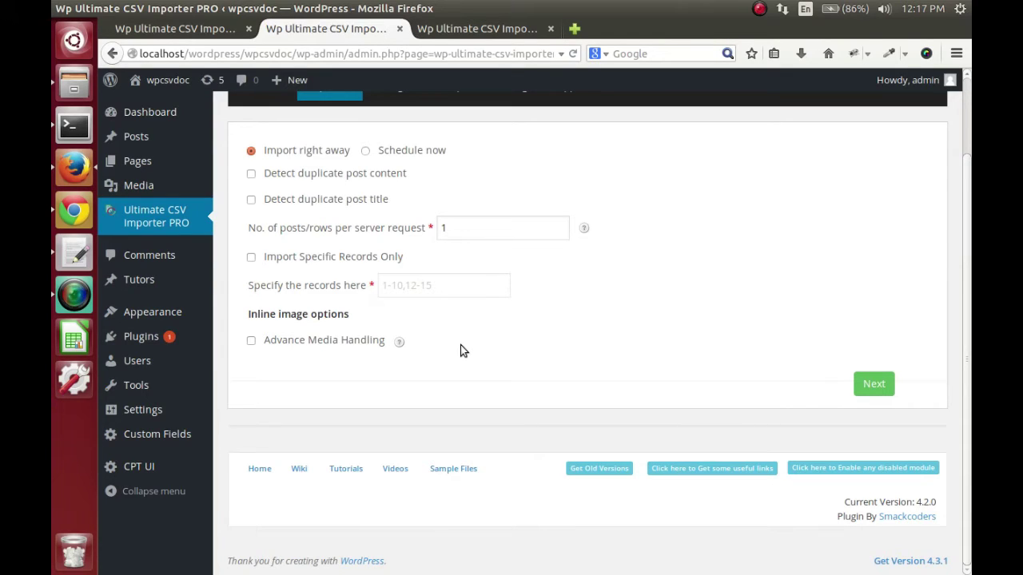
# Step: Enable duplicate content and title detection plus Advance Media Handling
pyautogui.click(251, 174)
pyautogui.click(251, 200)
pyautogui.click(252, 341)
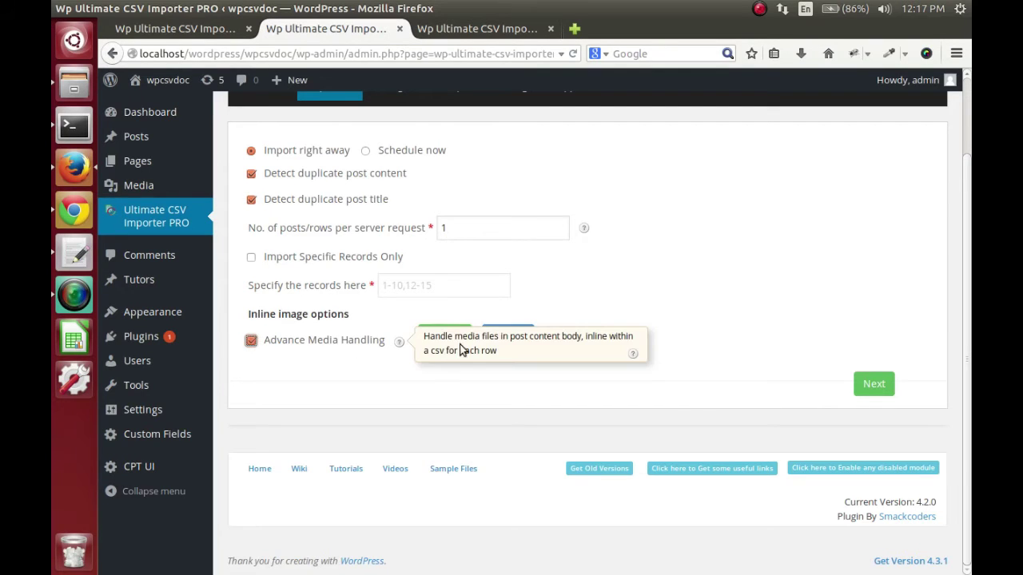
# Step: Attach Fish.zip as the media archive and continue to the import page
pyautogui.click(438, 336)
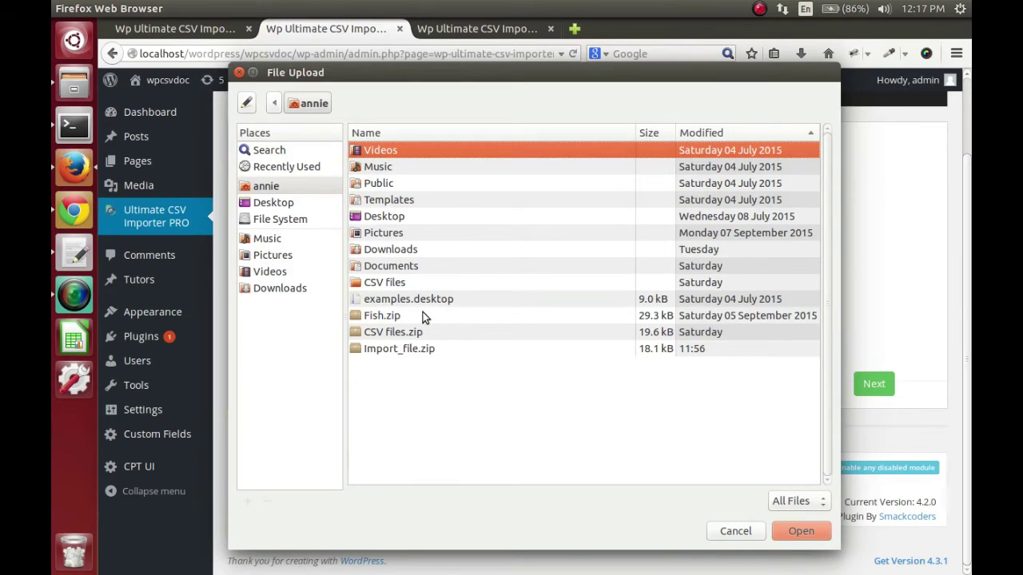
pyautogui.doubleClick(423, 317)
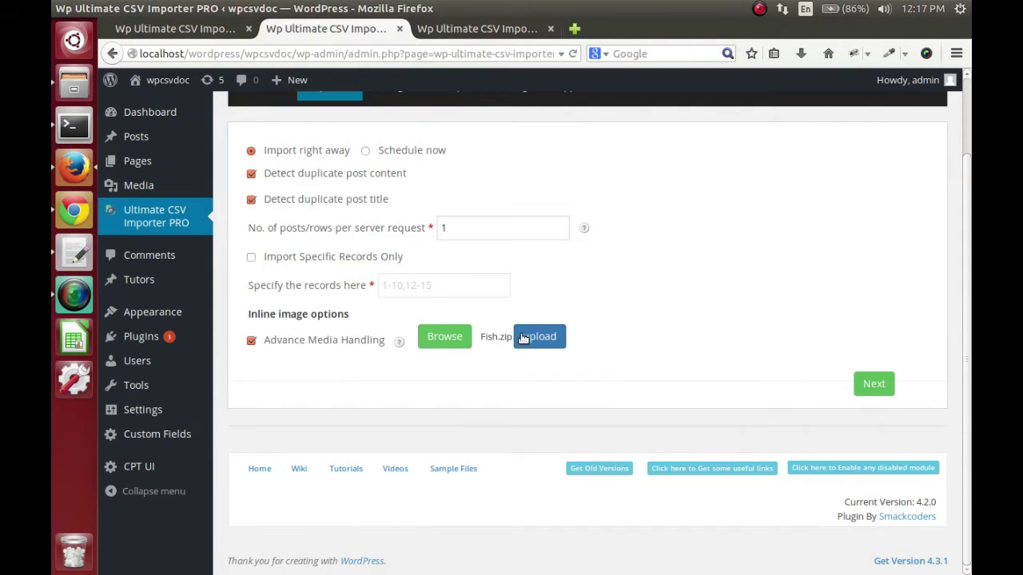
pyautogui.click(528, 340)
pyautogui.click(865, 383)
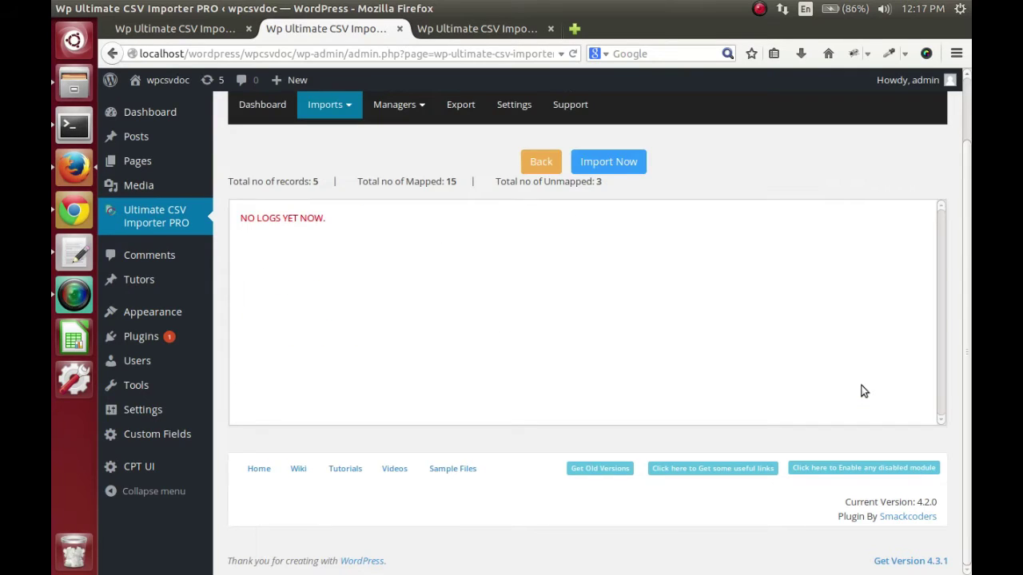
# Step: Import all five records, then open tutor #413's edit page in a new tab
pyautogui.click(605, 162)
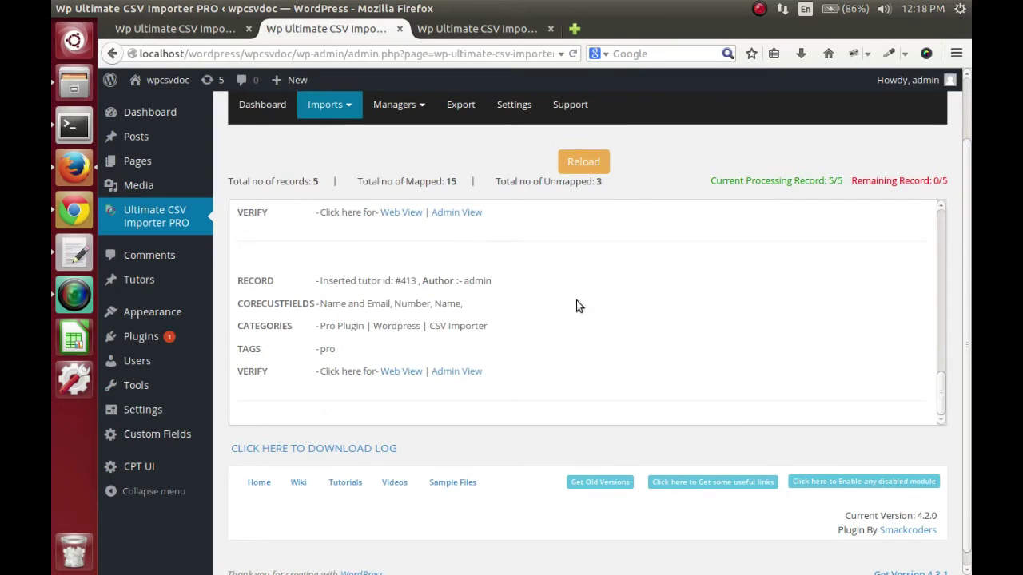
pyautogui.rightClick(455, 372)
pyautogui.click(473, 382)
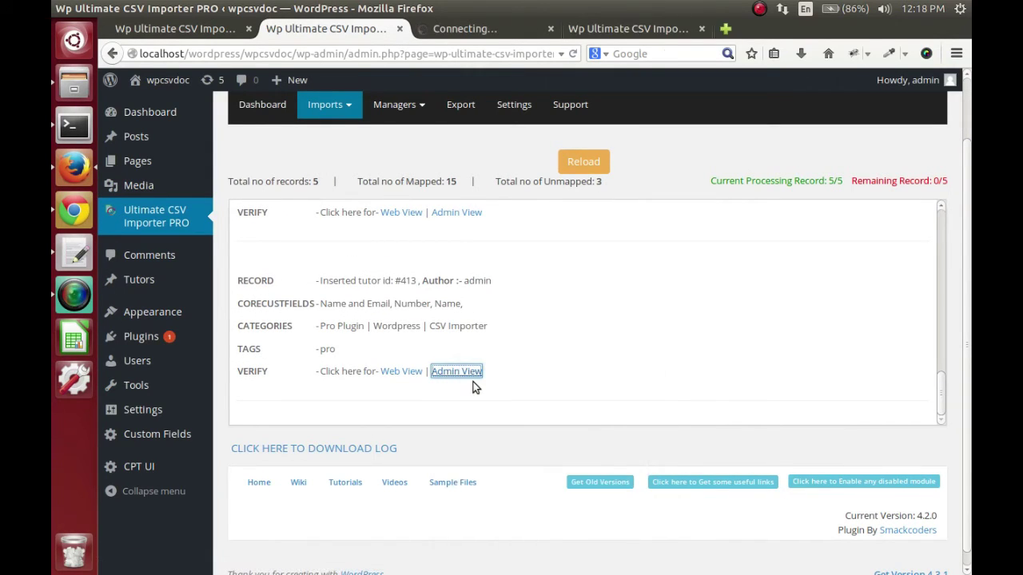
# Step: Review tutor #413's Name, Name and Email, and Number custom field values
pyautogui.click(463, 29)
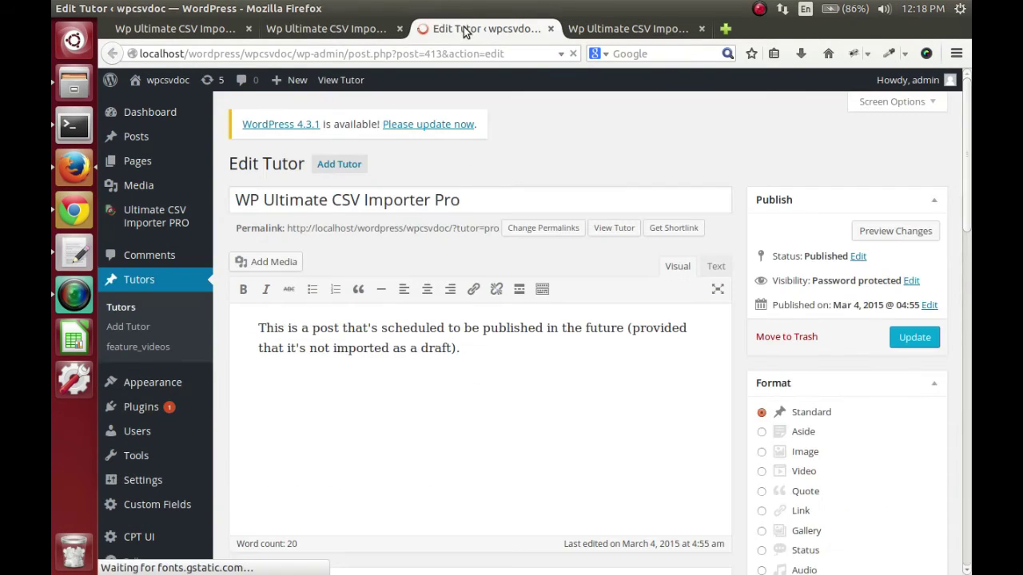
pyautogui.scroll(-5, 478, 289)
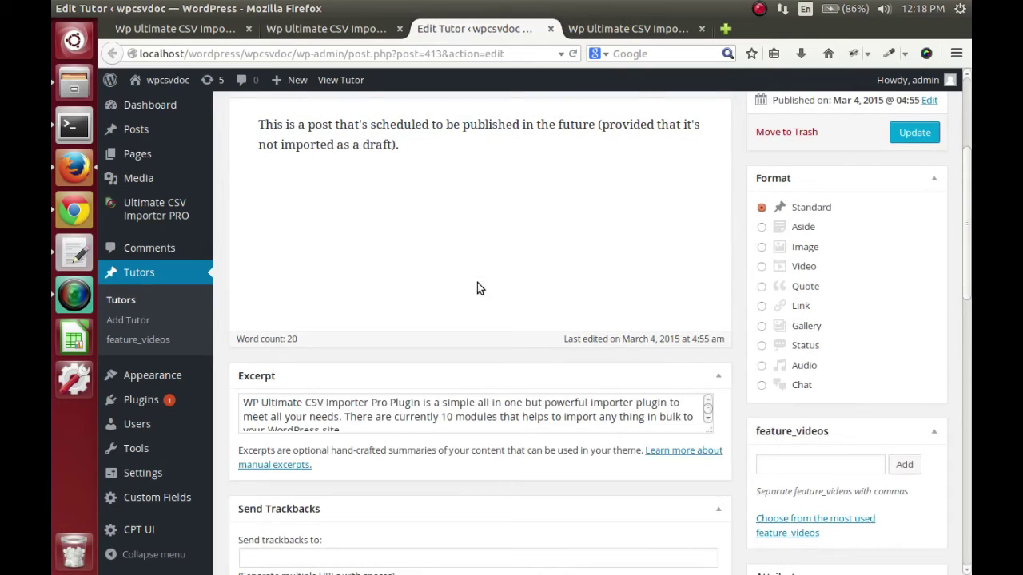
pyautogui.scroll(-7, 477, 288)
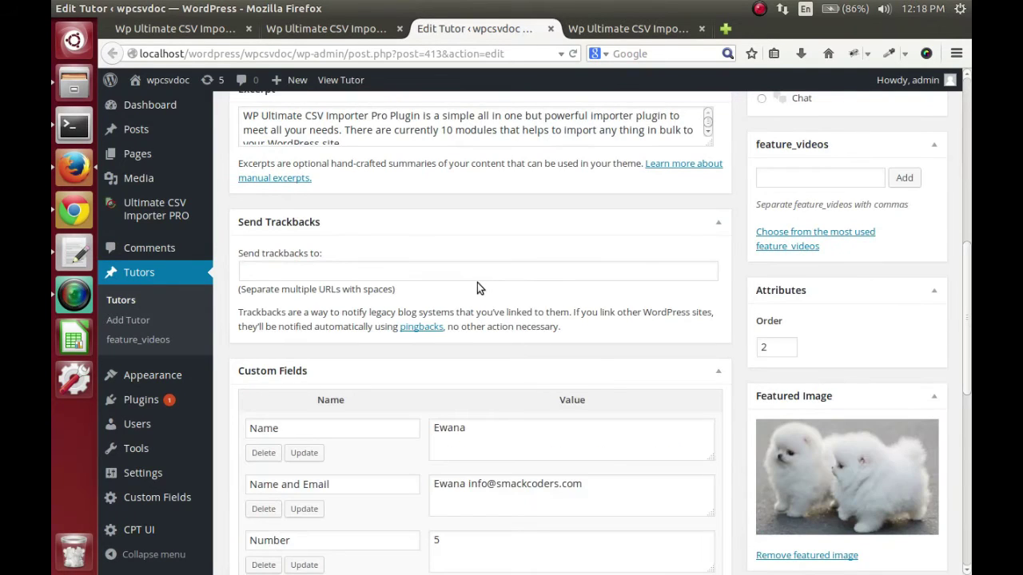
pyautogui.scroll(-5, 477, 289)
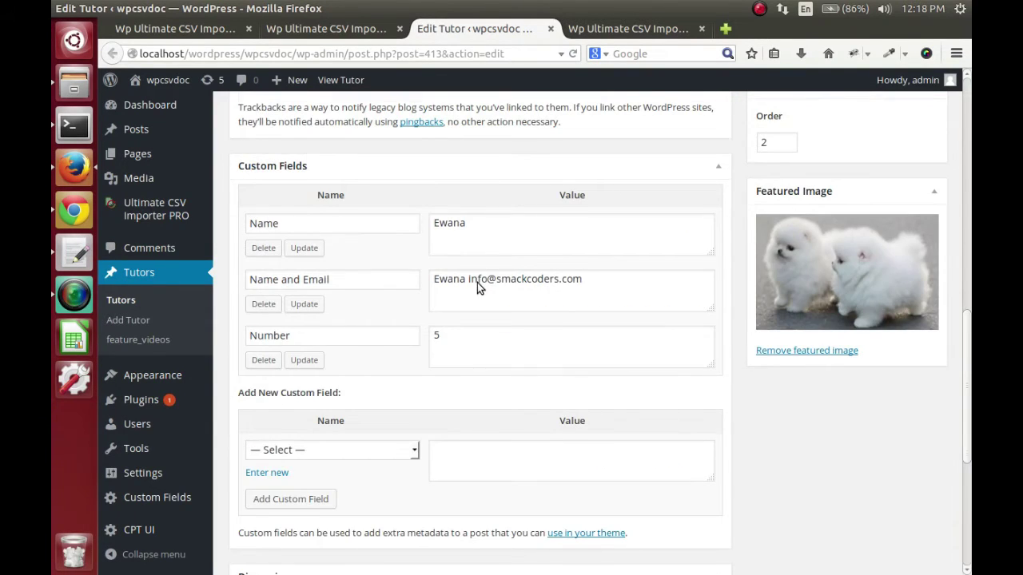
pyautogui.scroll(-5, 477, 282)
pyautogui.scroll(10, 478, 283)
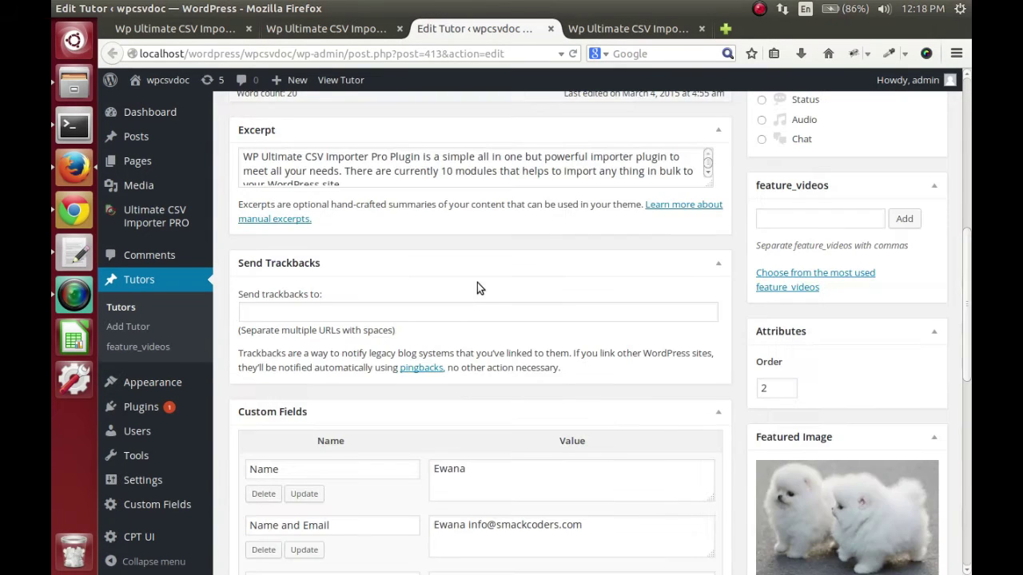
pyautogui.scroll(6, 477, 284)
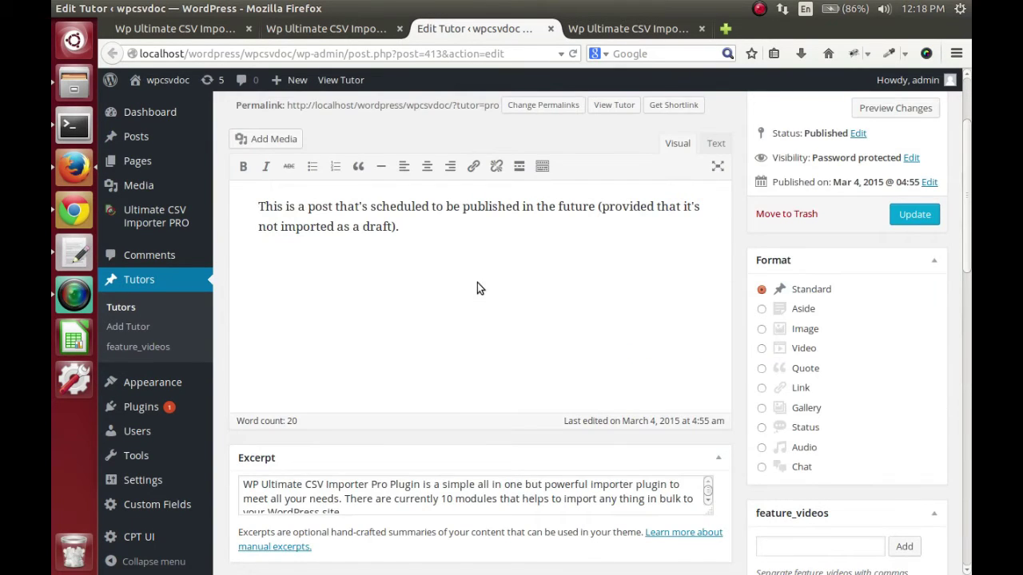
pyautogui.scroll(3, 478, 284)
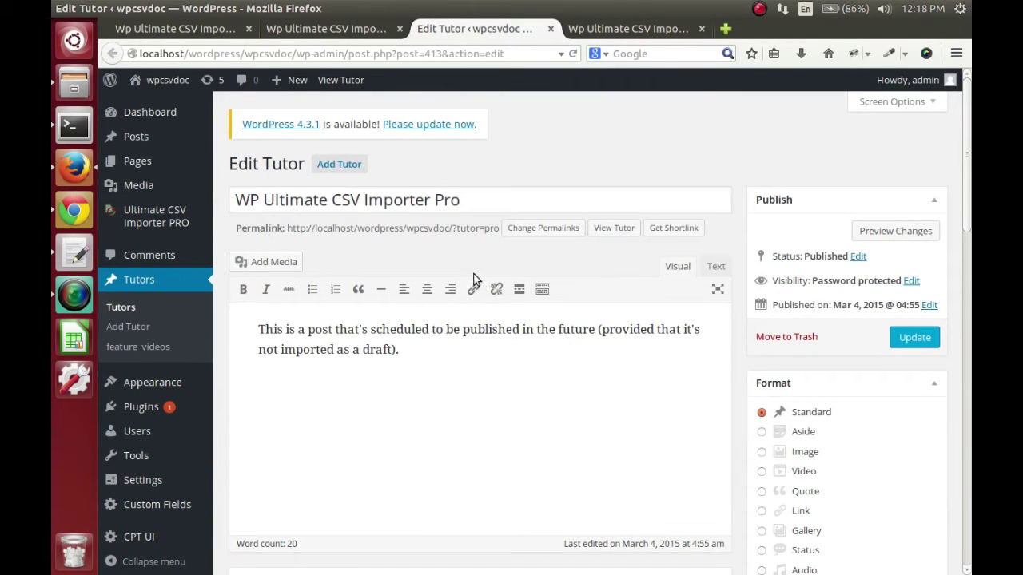
pyautogui.scroll(-2, 384, 380)
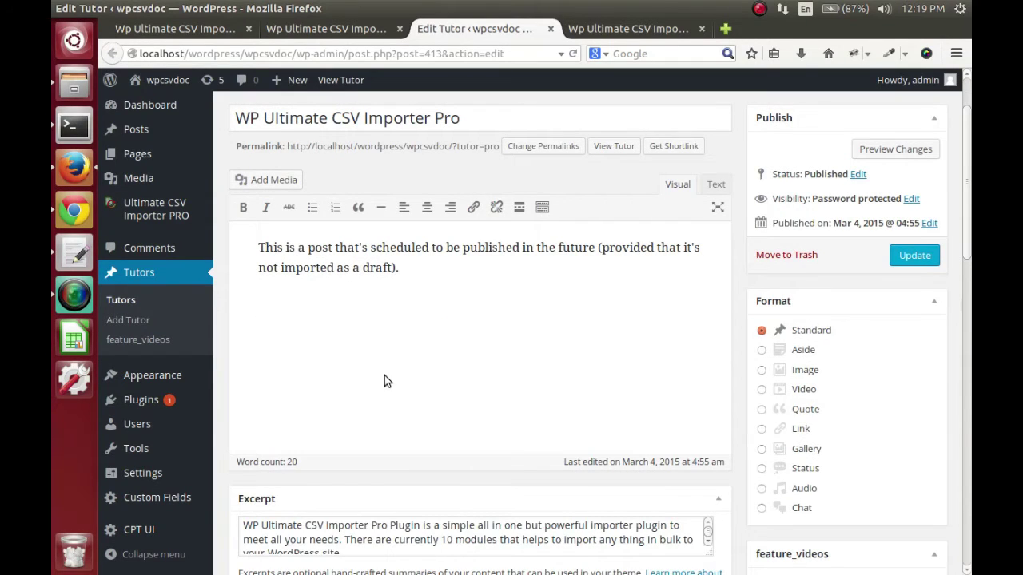
# Step: Return to the import log and open another imported tutor's edit page in a new tab
pyautogui.click(326, 31)
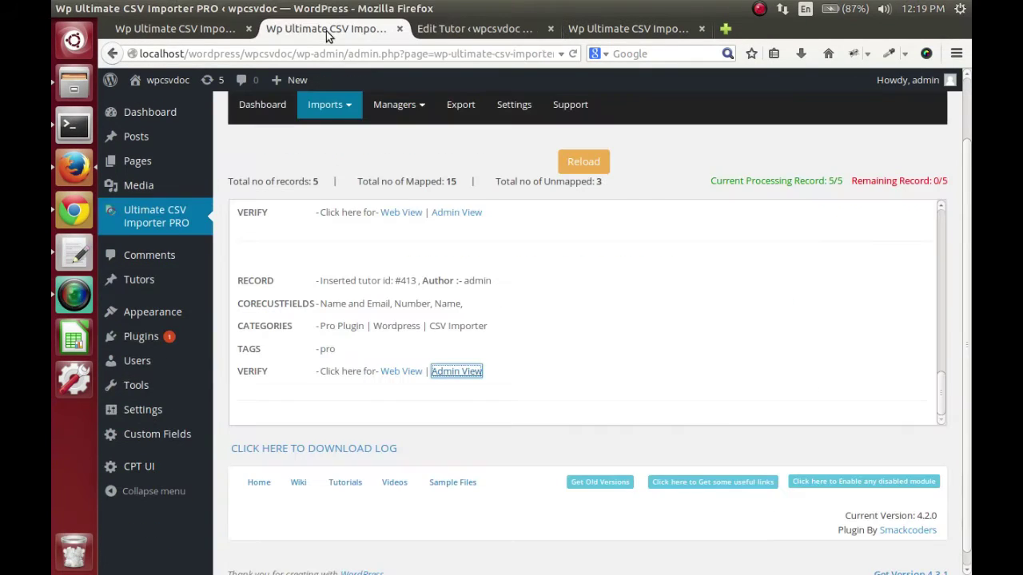
pyautogui.scroll(-1, 358, 321)
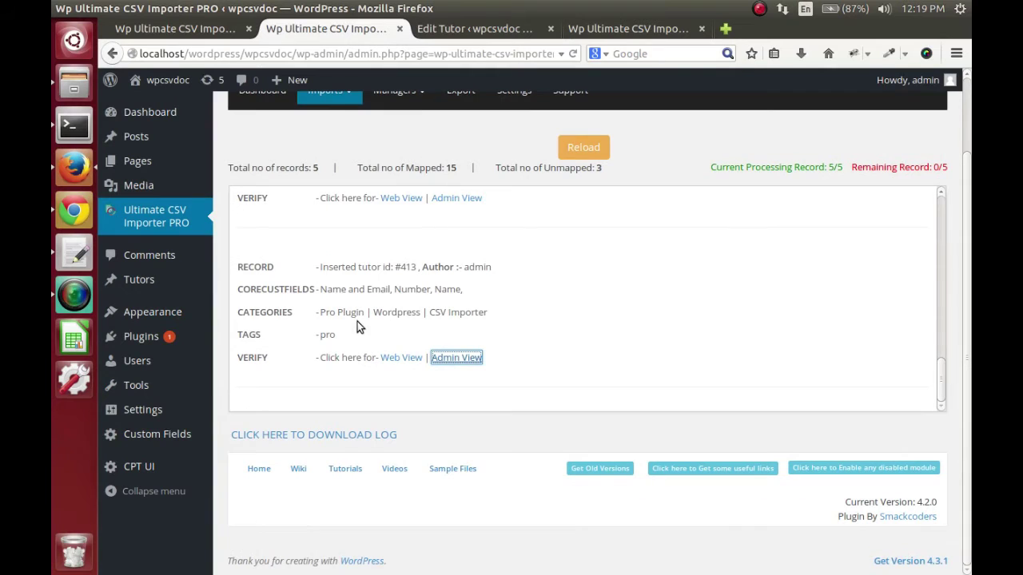
pyautogui.scroll(2, 357, 321)
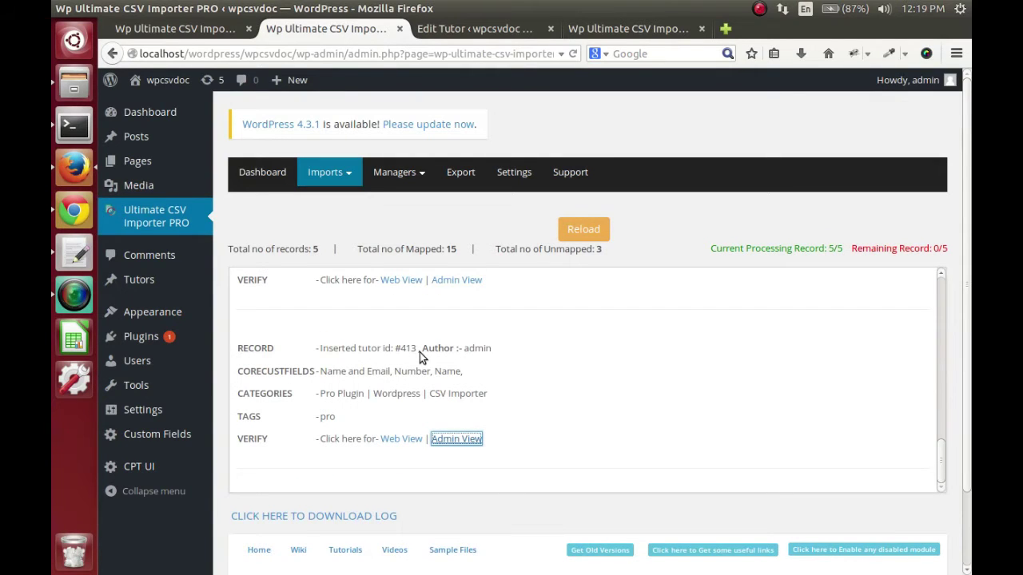
pyautogui.scroll(2, 419, 354)
pyautogui.scroll(2, 419, 354)
pyautogui.scroll(1, 420, 354)
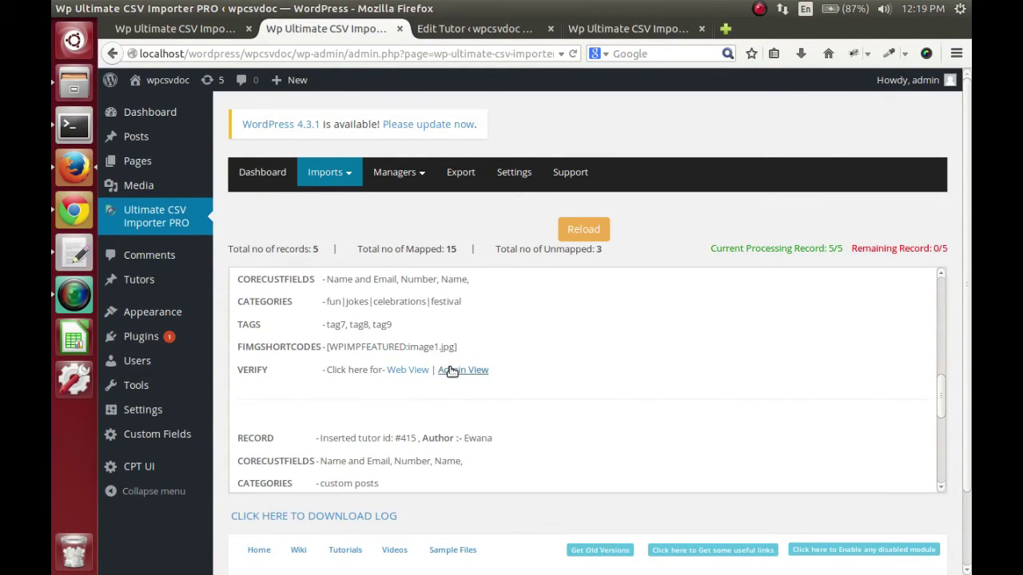
pyautogui.rightClick(452, 371)
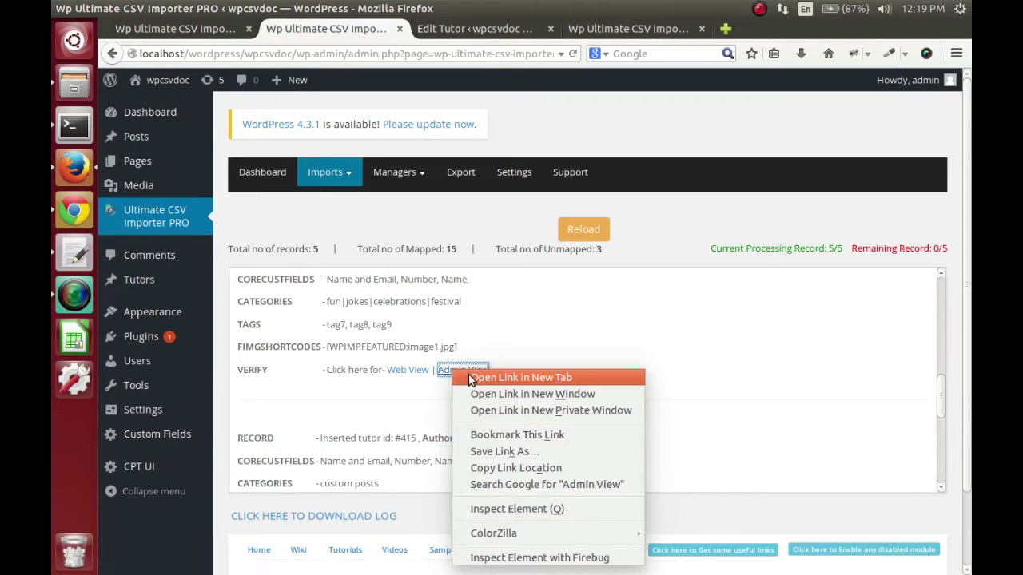
pyautogui.click(469, 376)
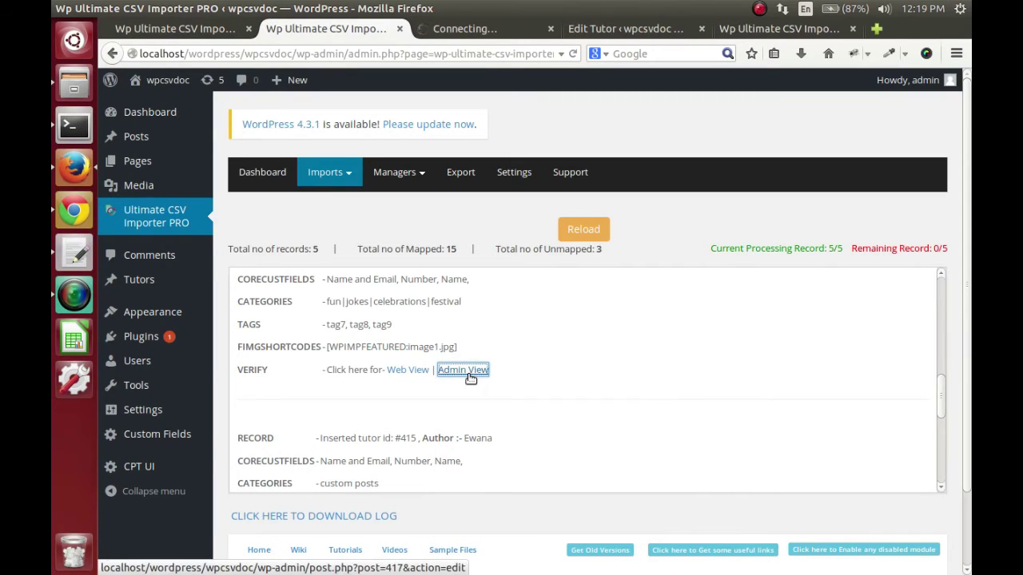
pyautogui.click(461, 30)
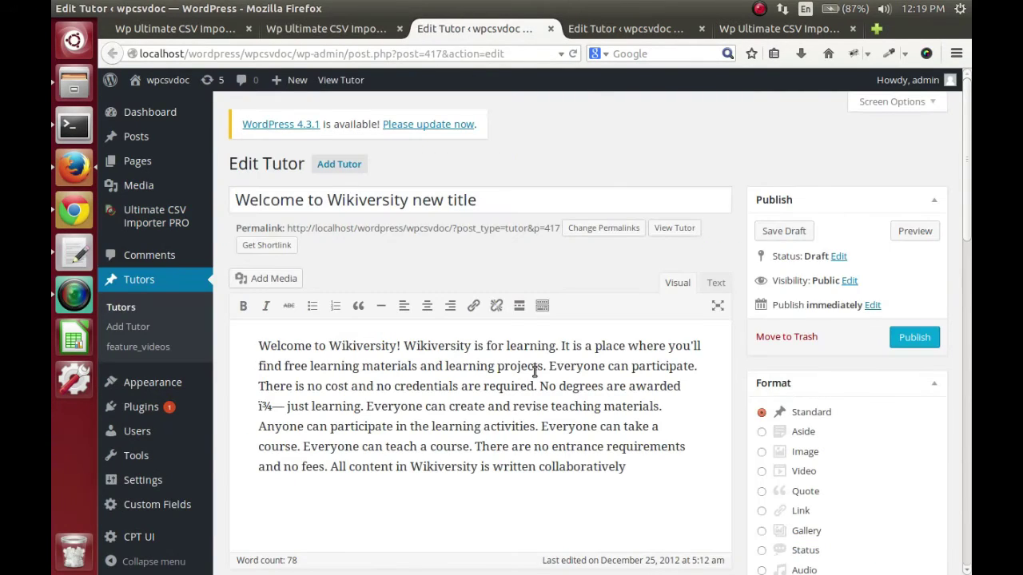
pyautogui.scroll(-3, 534, 371)
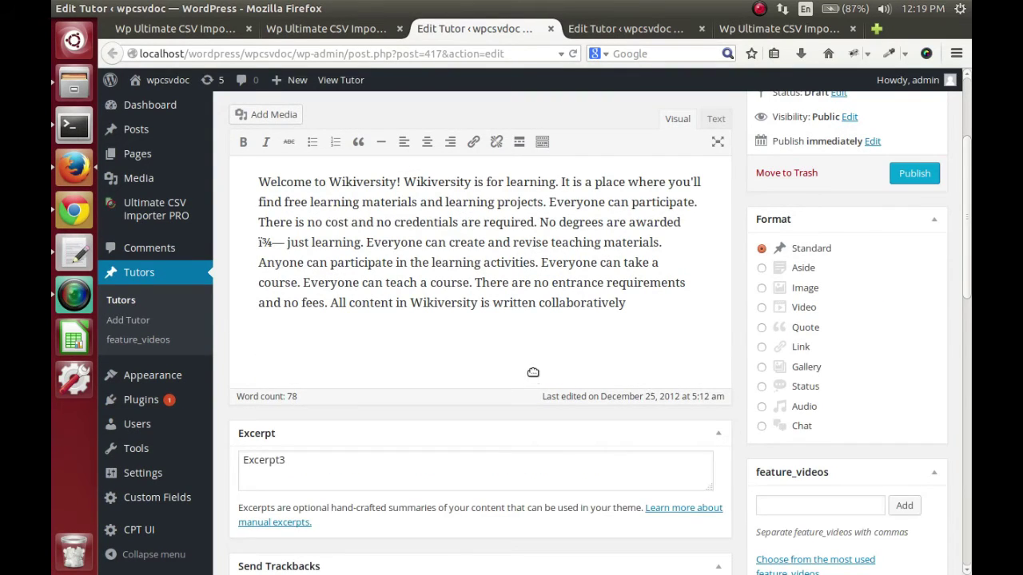
pyautogui.scroll(-5, 533, 371)
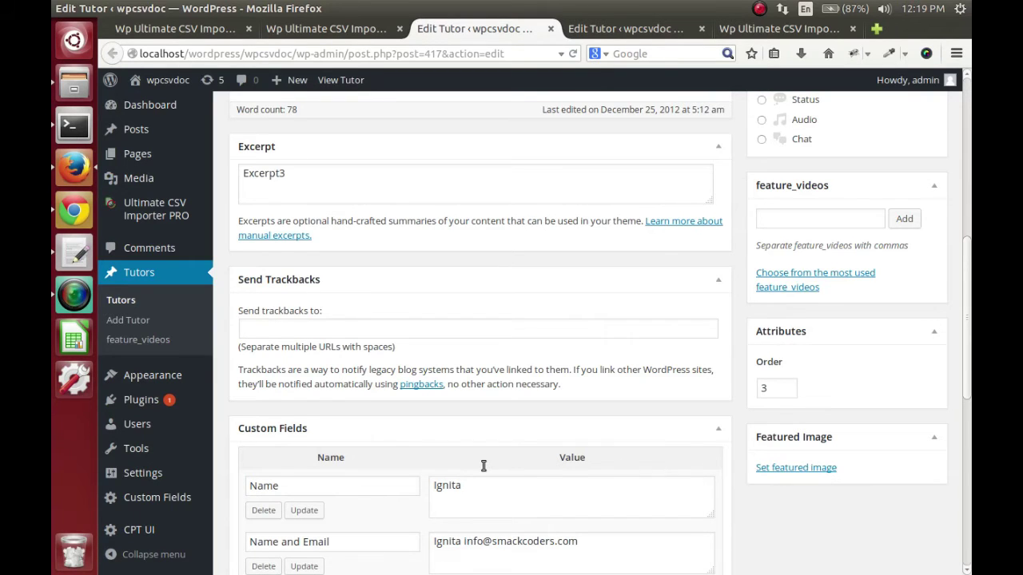
pyautogui.scroll(-2, 486, 466)
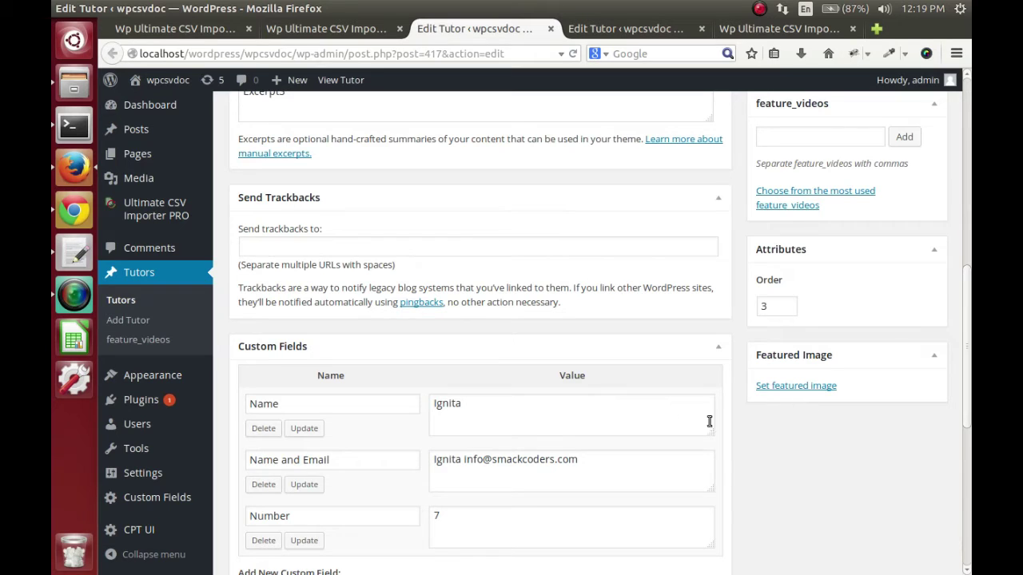
pyautogui.scroll(5, 454, 418)
pyautogui.scroll(3, 454, 418)
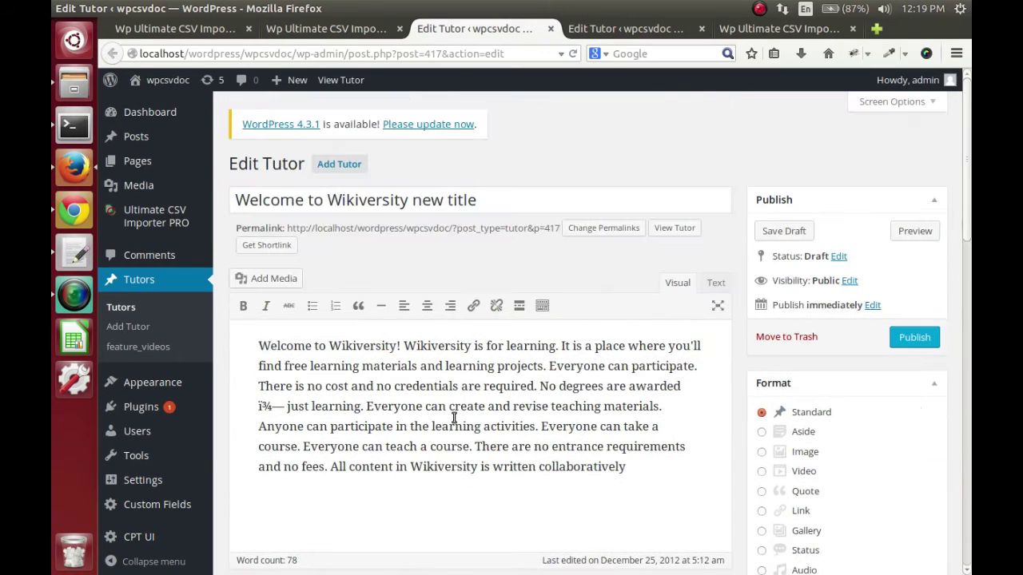
pyautogui.click(348, 26)
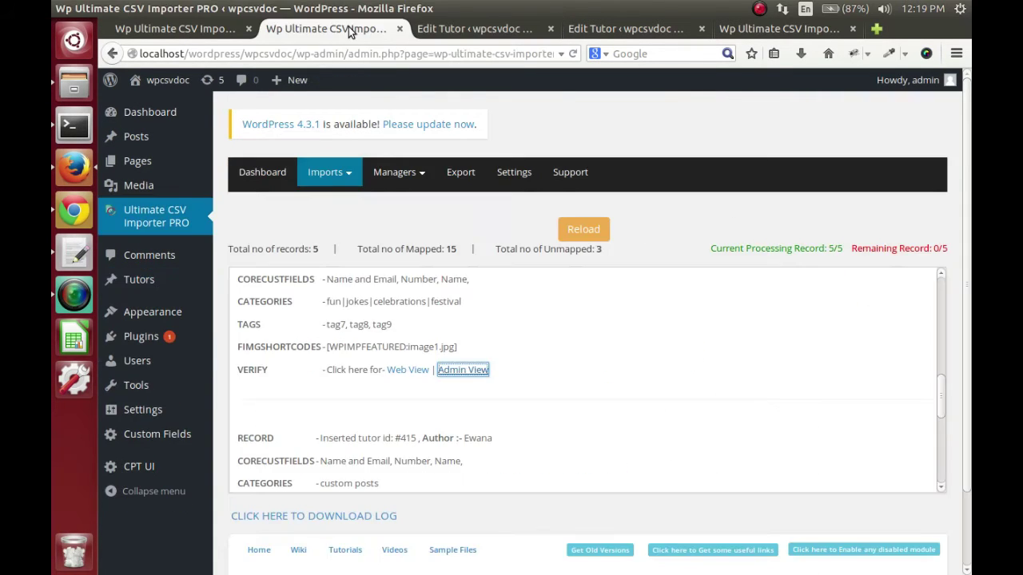
# Step: Open the importer's Managers section in a new tab and show the Image Shortcodes list
pyautogui.rightClick(400, 177)
pyautogui.click(416, 184)
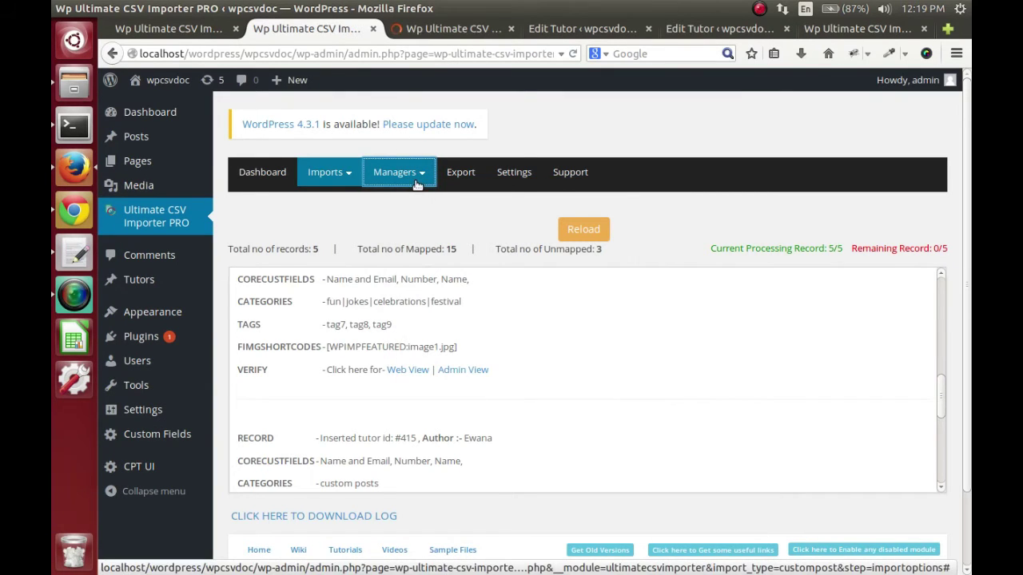
pyautogui.click(411, 31)
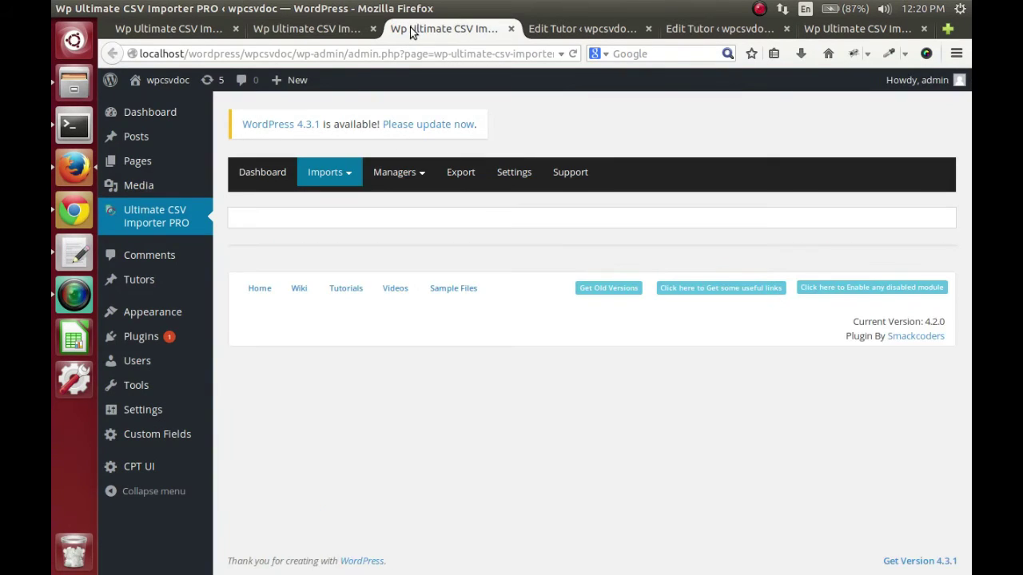
pyautogui.click(400, 173)
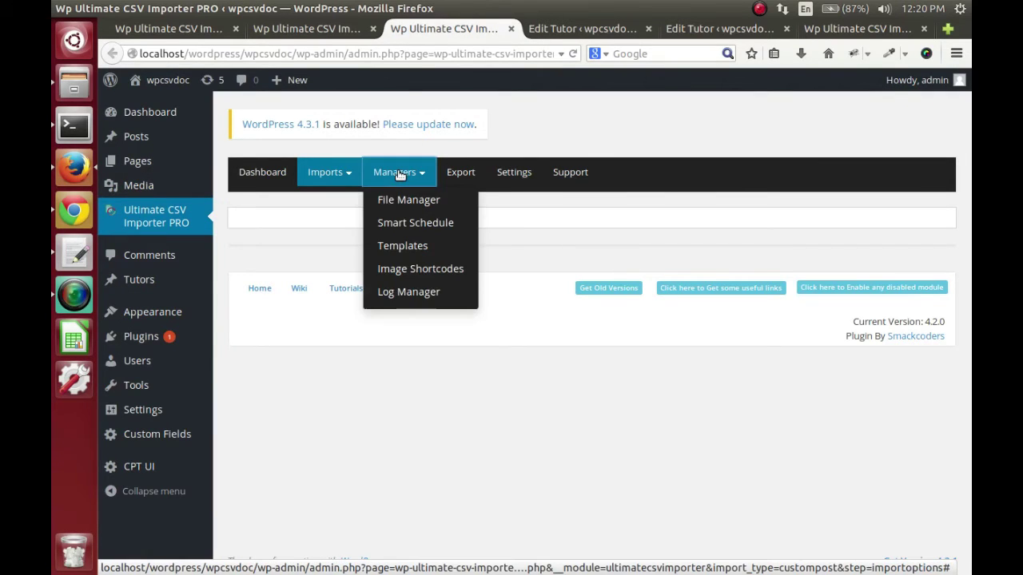
pyautogui.click(399, 270)
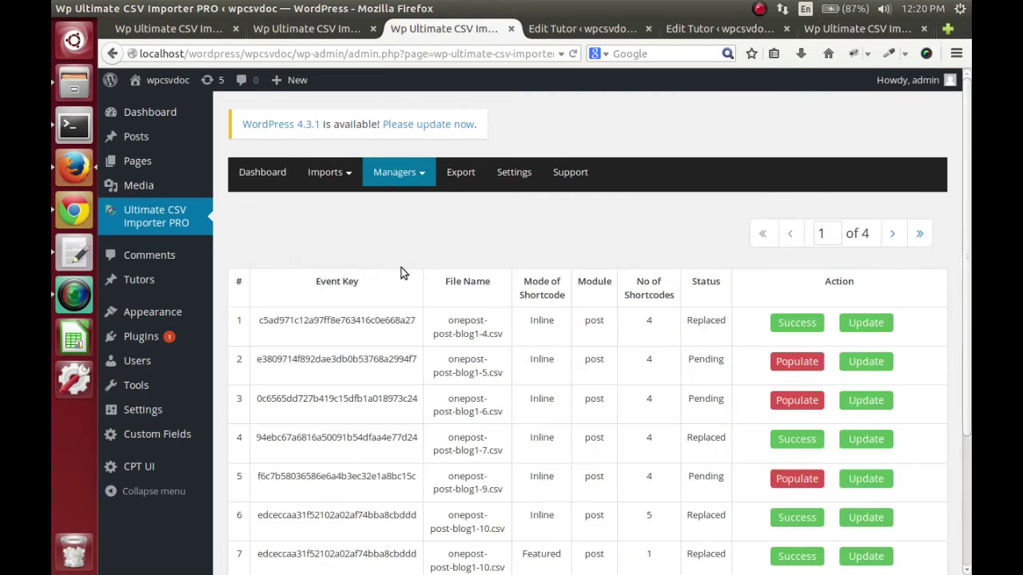
# Step: On the last page, populate the pending shortcodes for events 38 and 39
pyautogui.click(920, 233)
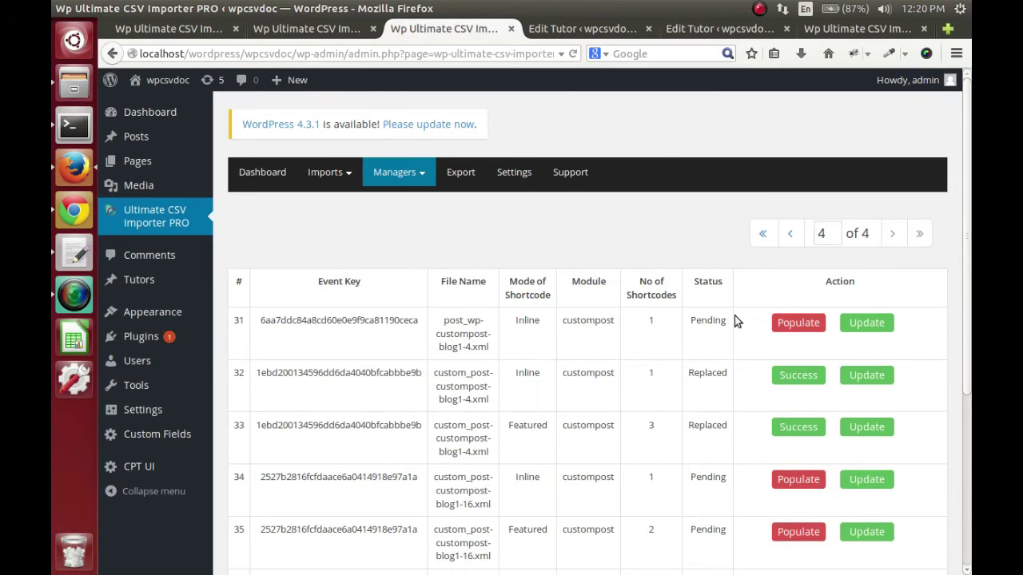
pyautogui.scroll(-1, 735, 318)
pyautogui.scroll(-4, 736, 317)
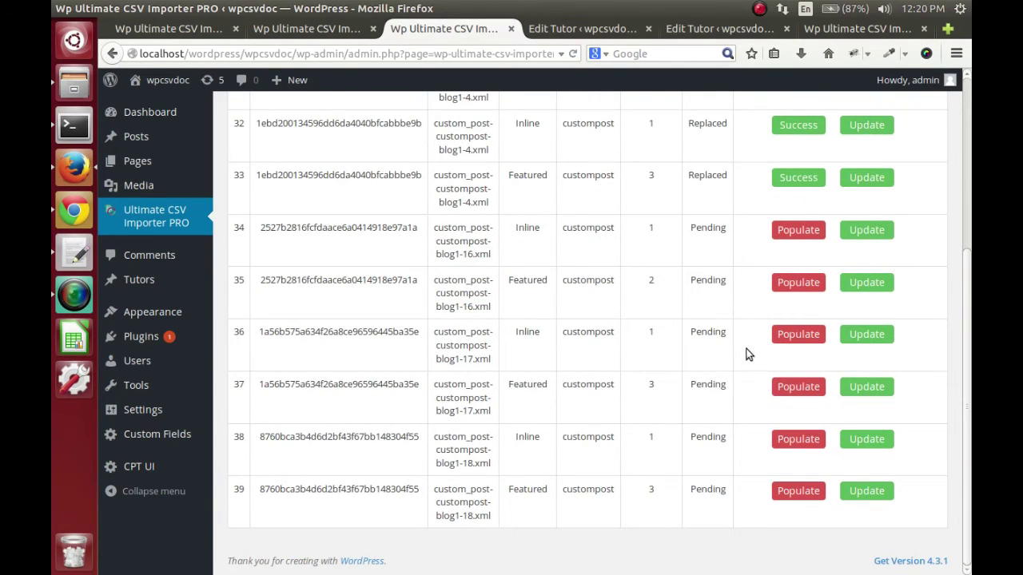
pyautogui.click(788, 440)
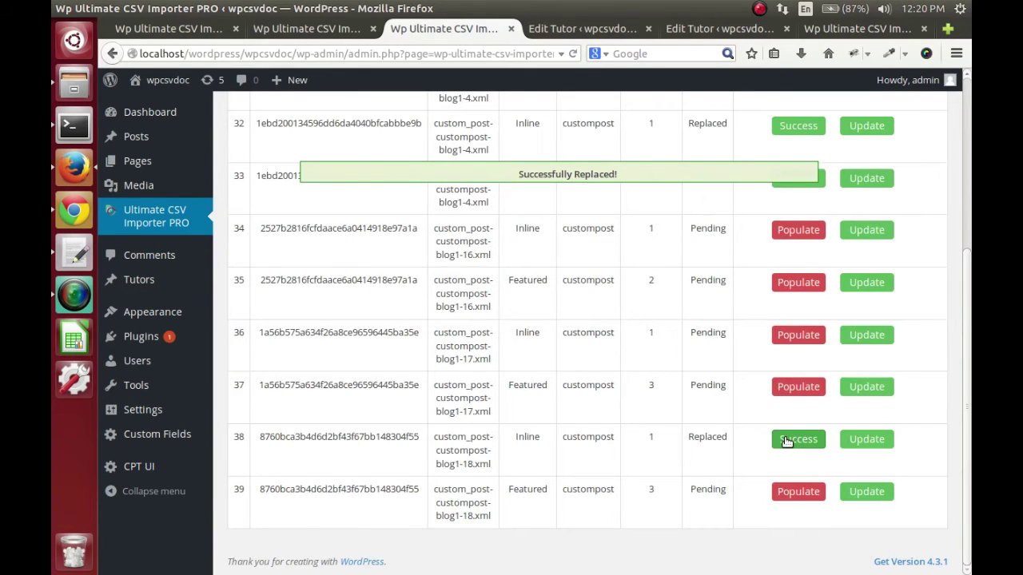
pyautogui.click(789, 493)
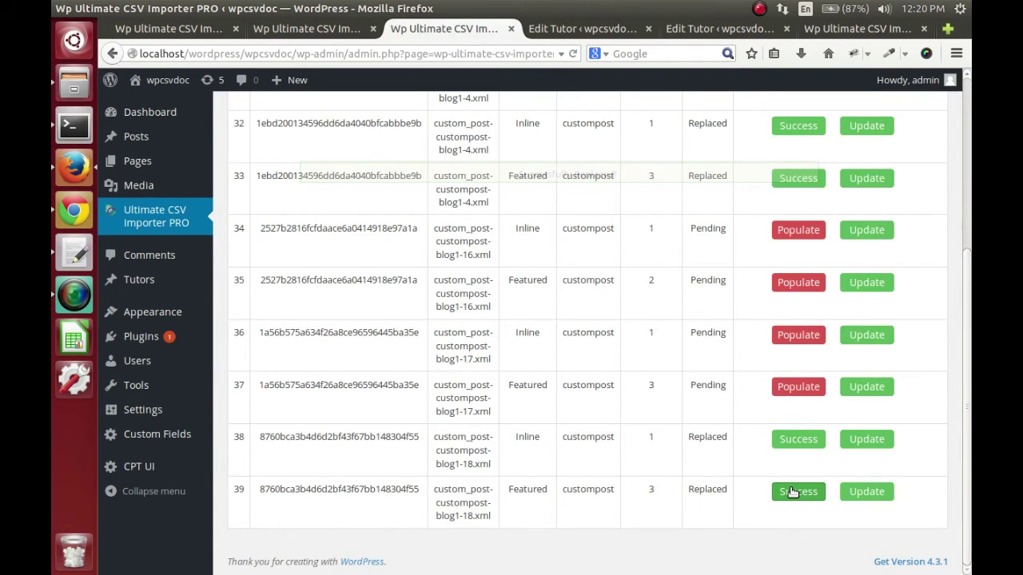
pyautogui.click(566, 32)
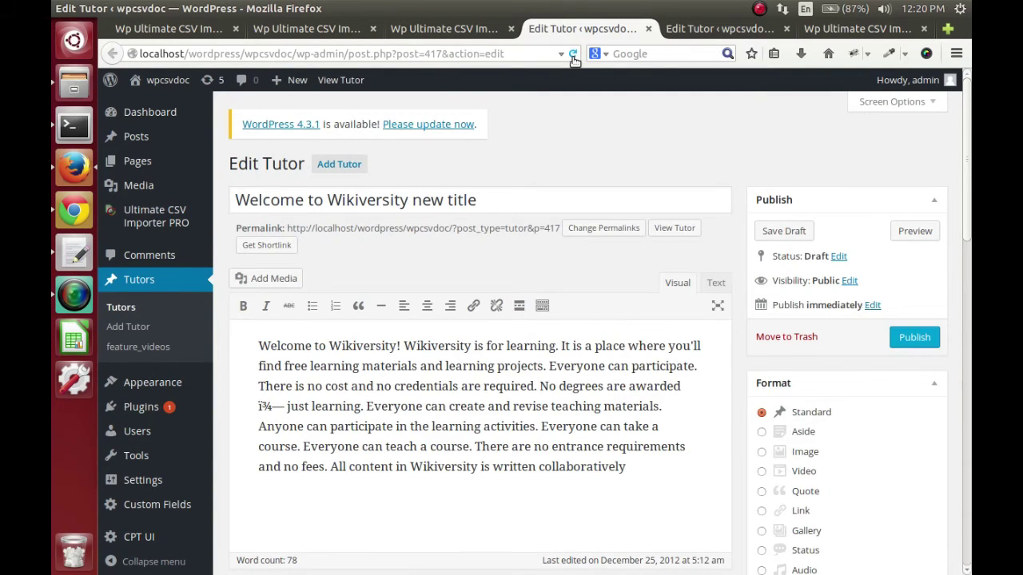
# Step: Reload tutor #417's edit page and view its Featured Image and Custom Fields
pyautogui.click(573, 56)
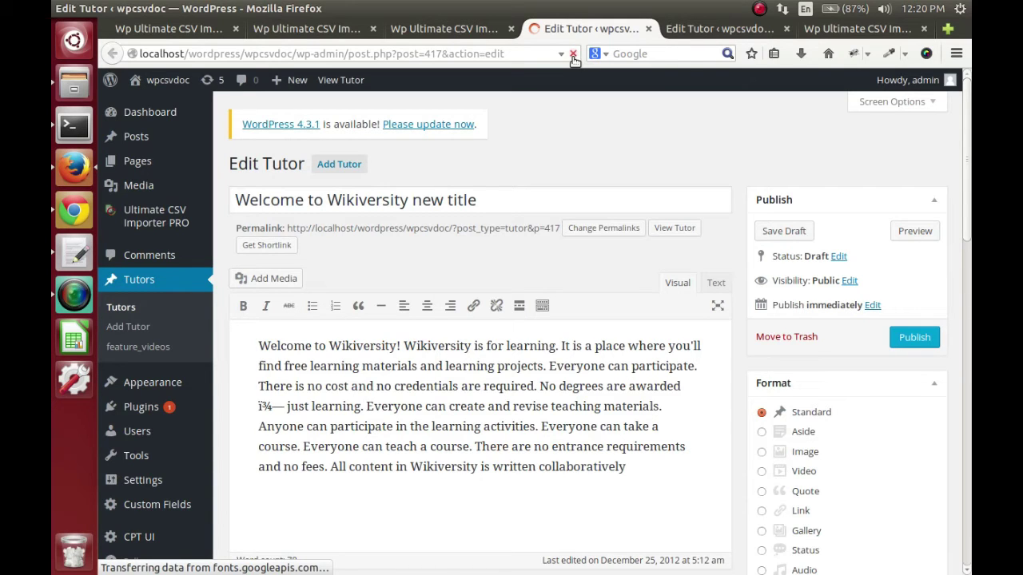
pyautogui.scroll(-5, 571, 264)
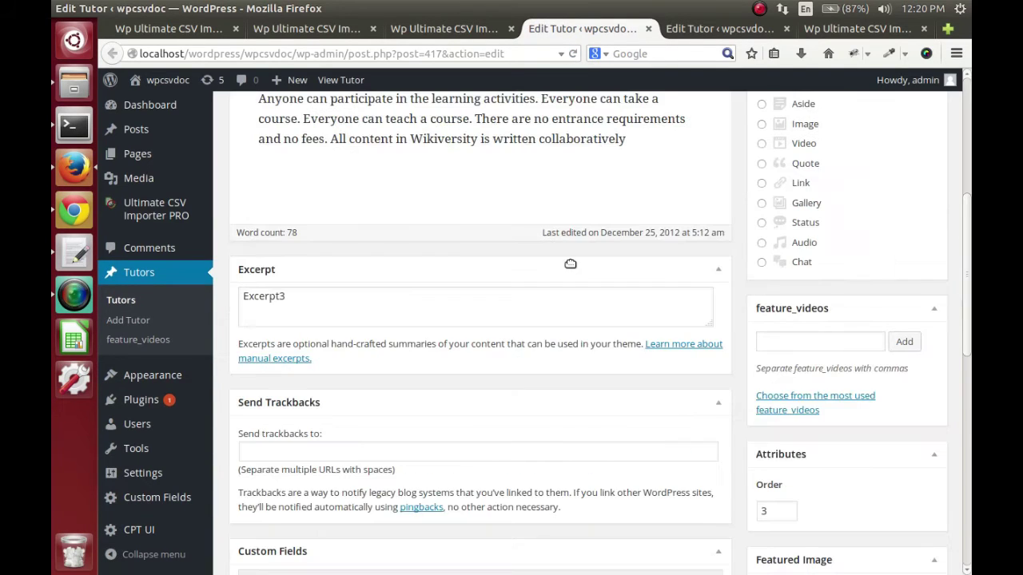
pyautogui.scroll(-5, 571, 264)
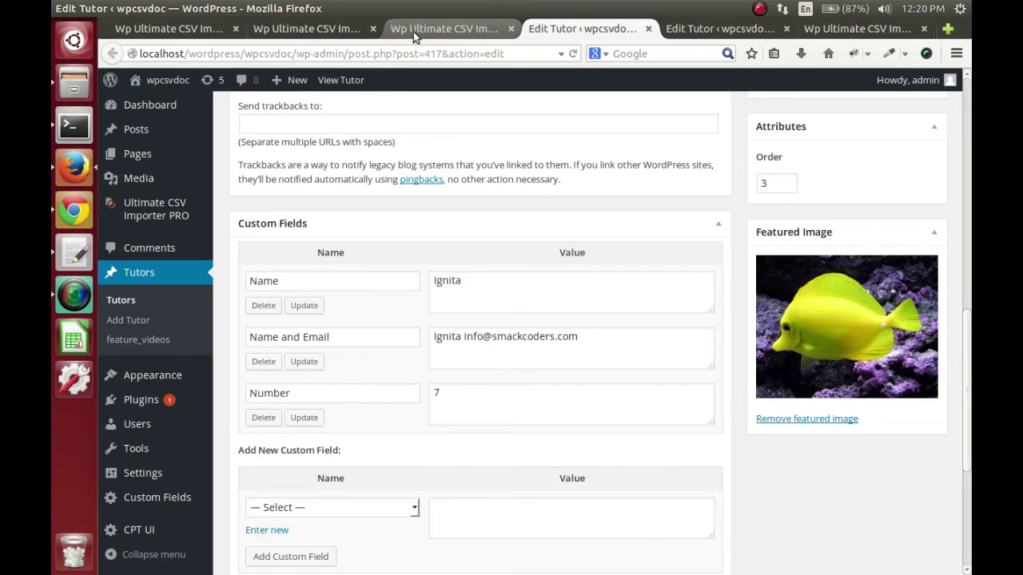
# Step: Return to the importer tab and show the Dashboard with its Importers Activity chart
pyautogui.click(349, 28)
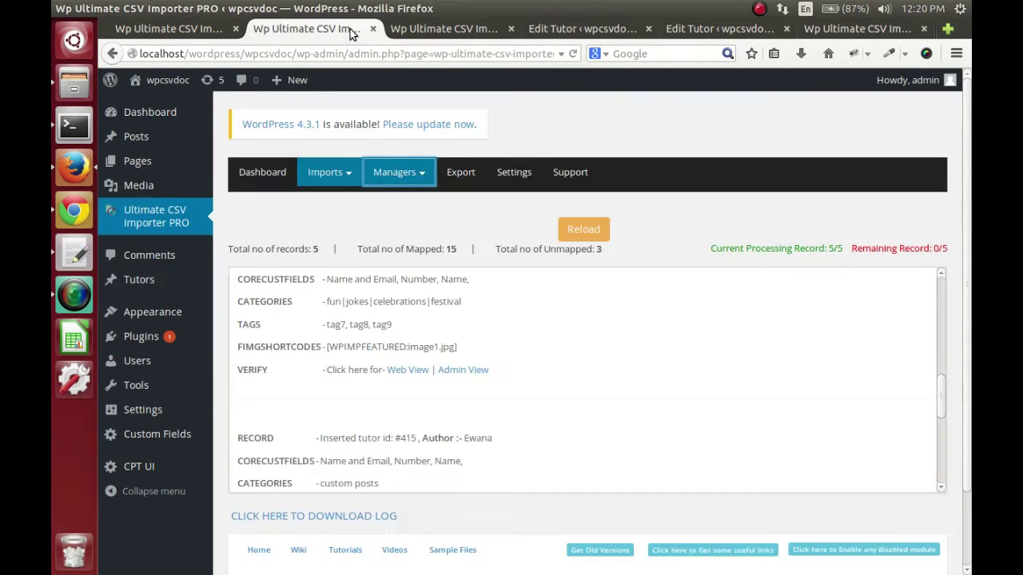
pyautogui.click(272, 173)
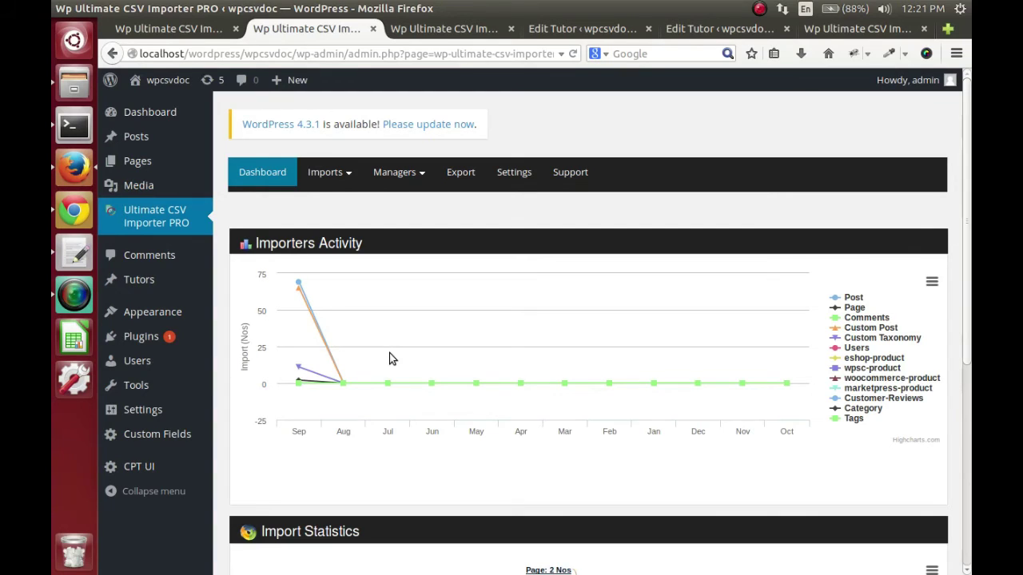
# Step: Enable the Custom Taxonomy import module in the importer settings
pyautogui.click(522, 171)
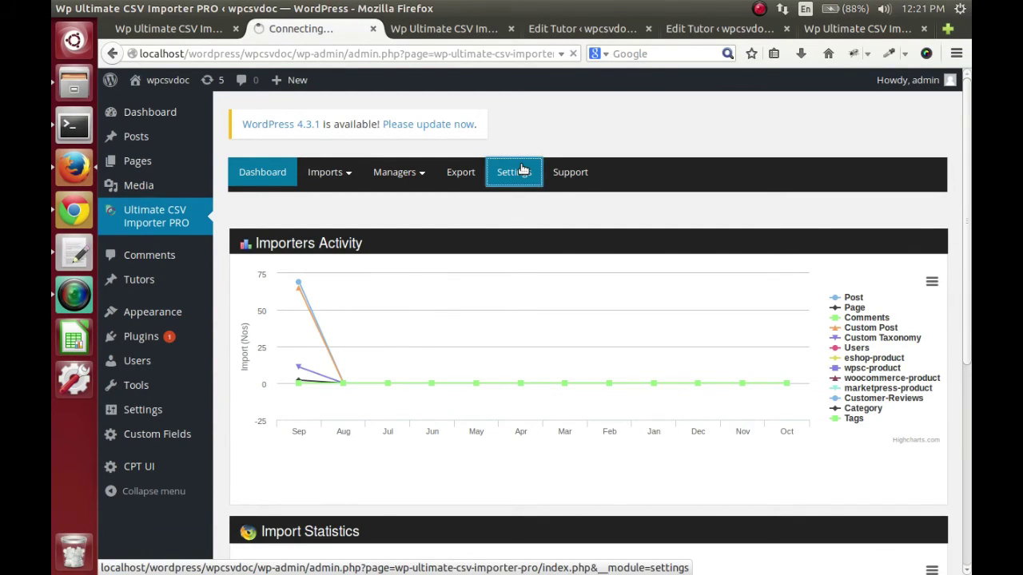
pyautogui.scroll(-2, 532, 356)
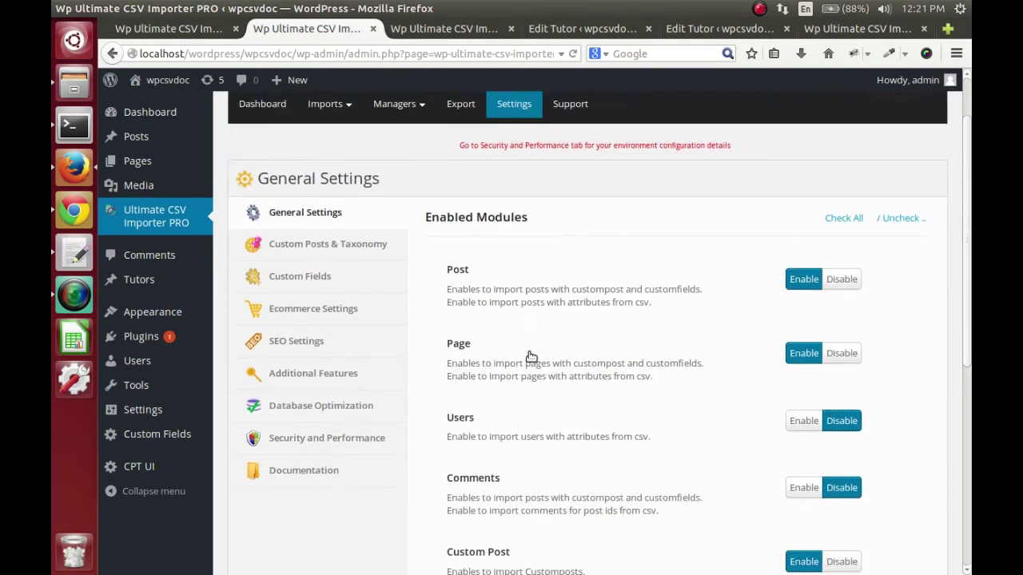
pyautogui.scroll(-5, 531, 356)
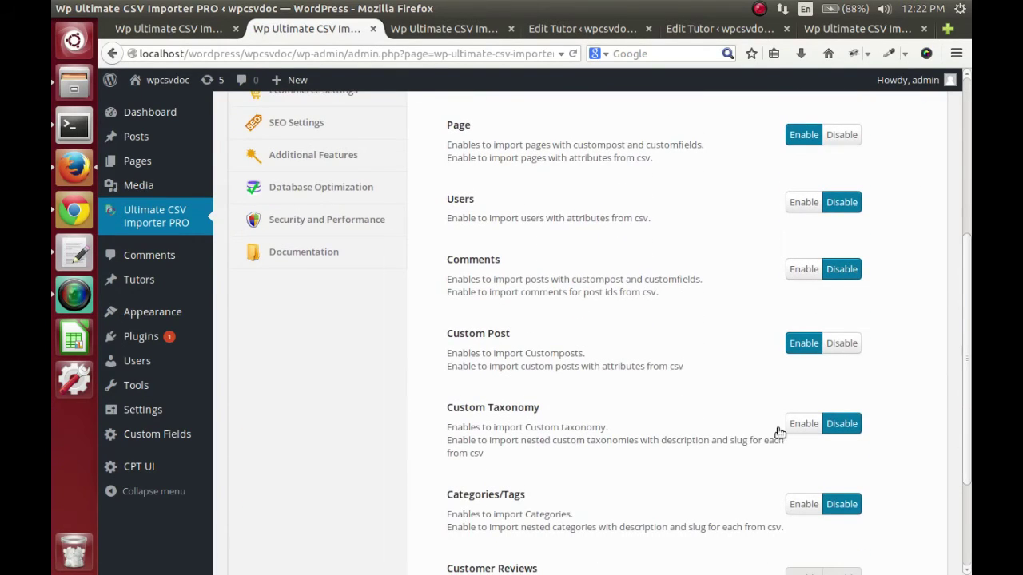
pyautogui.click(796, 429)
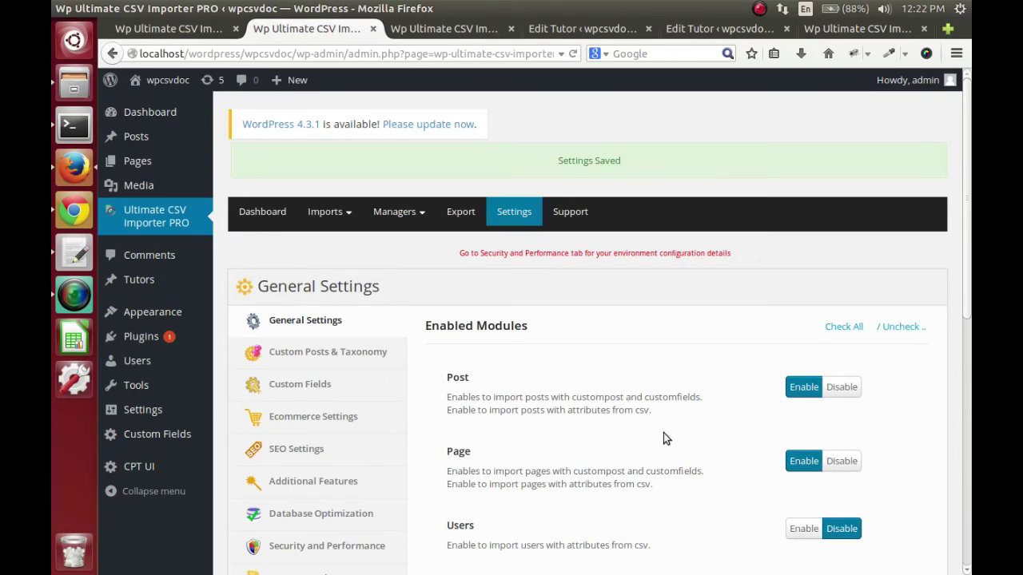
# Step: Enable ACF Custom Fields import support under the Custom Fields settings
pyautogui.click(372, 360)
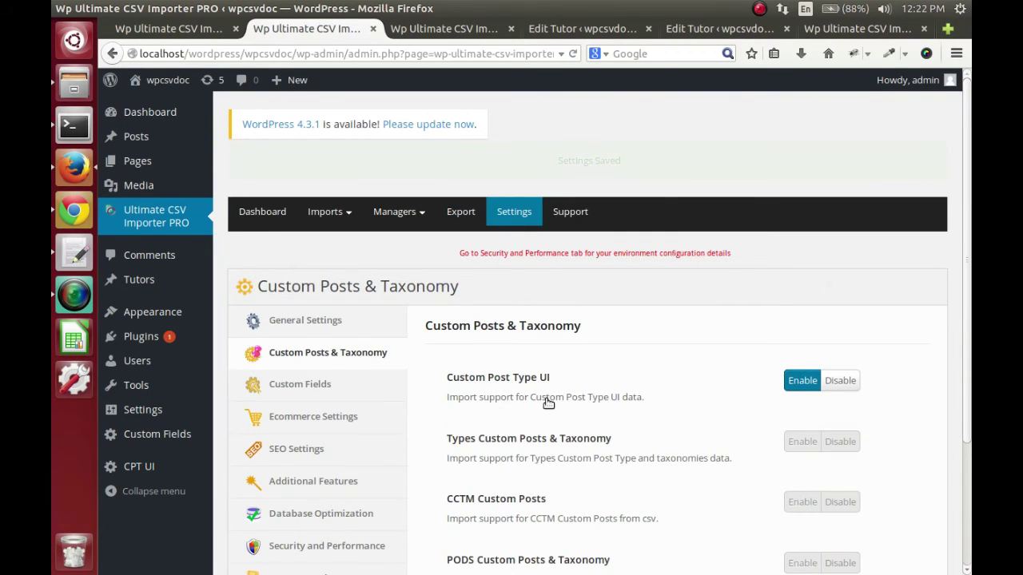
pyautogui.click(365, 389)
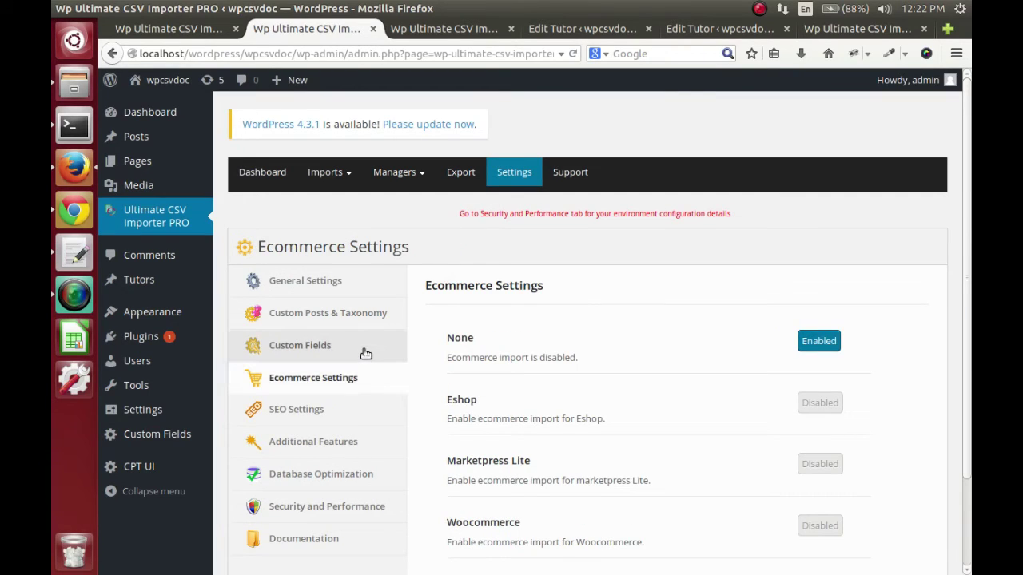
pyautogui.click(362, 352)
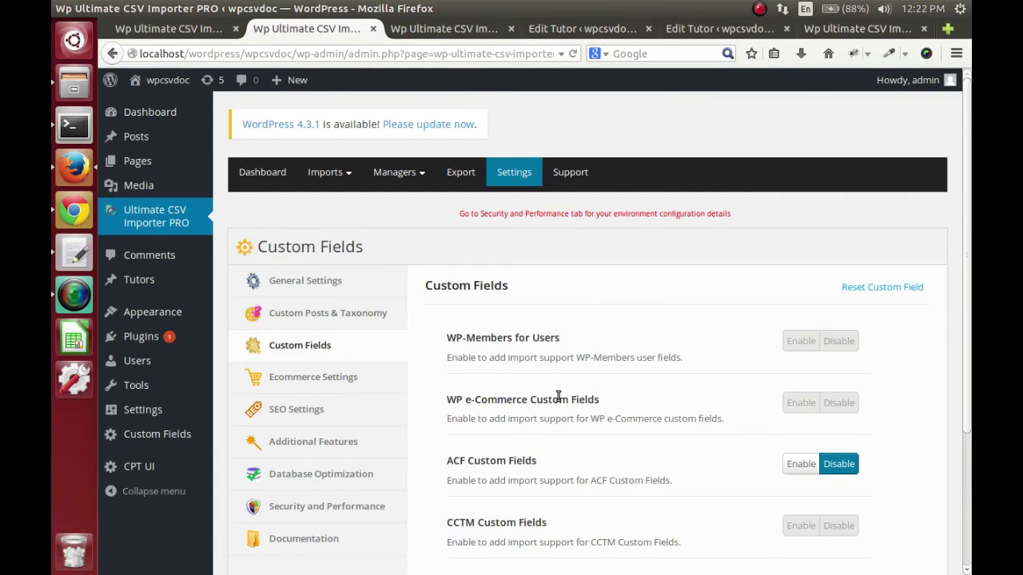
pyautogui.scroll(-1, 559, 400)
pyautogui.scroll(-2, 559, 400)
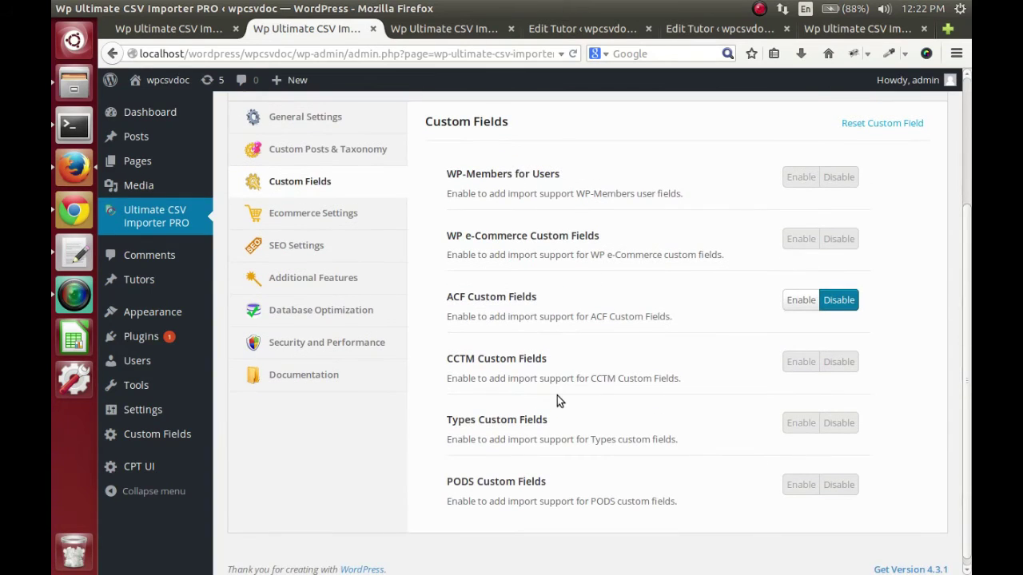
pyautogui.click(801, 301)
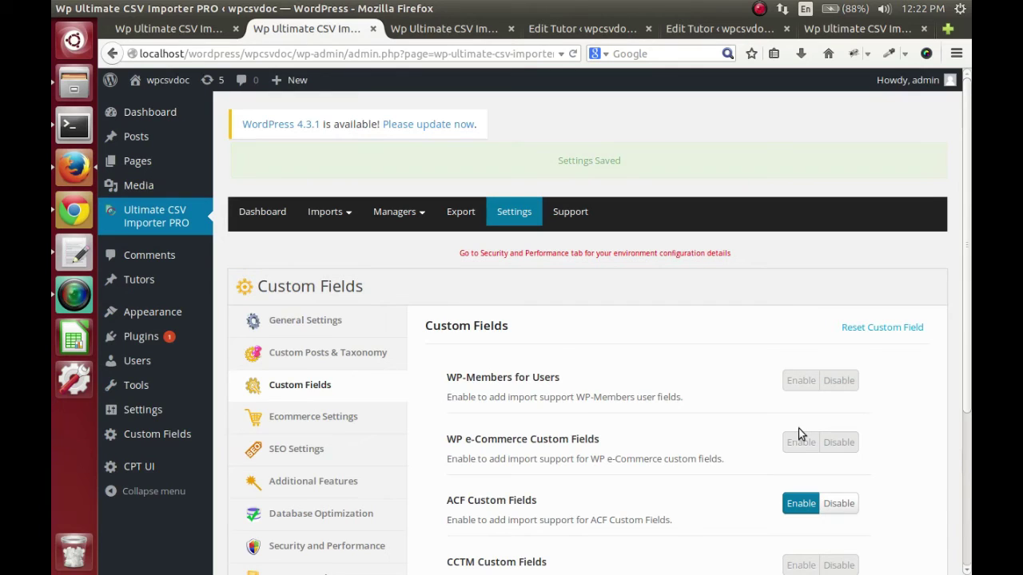
pyautogui.click(328, 212)
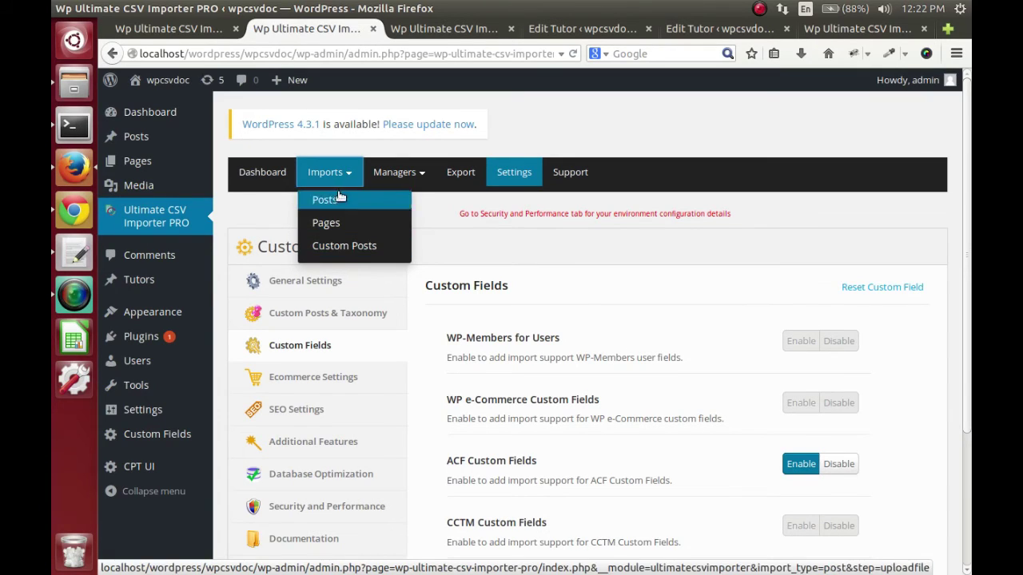
# Step: Upload customtaxonomy.txt from Import_file.zip into the Custom Taxonomy import
pyautogui.click(572, 55)
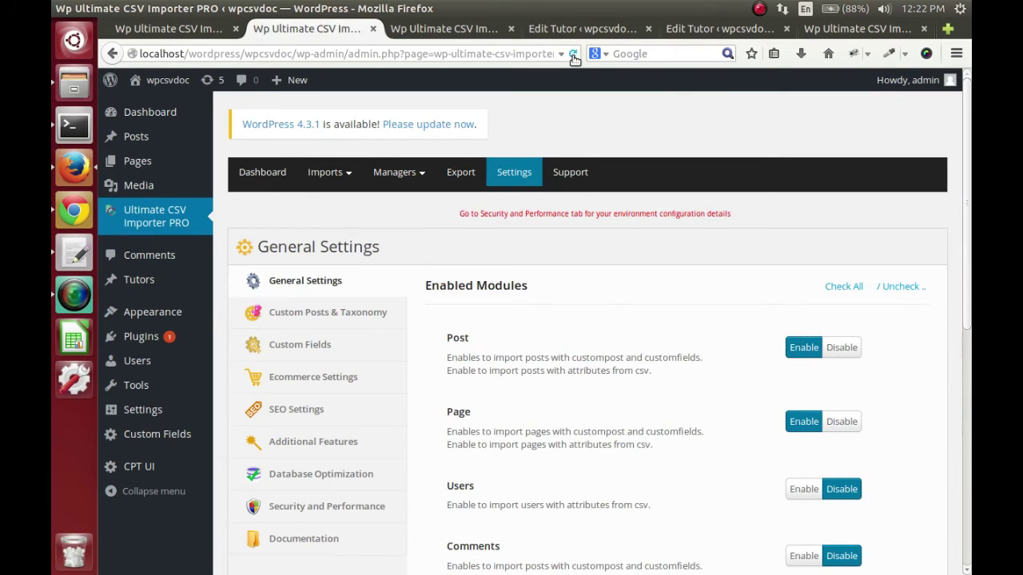
pyautogui.click(342, 173)
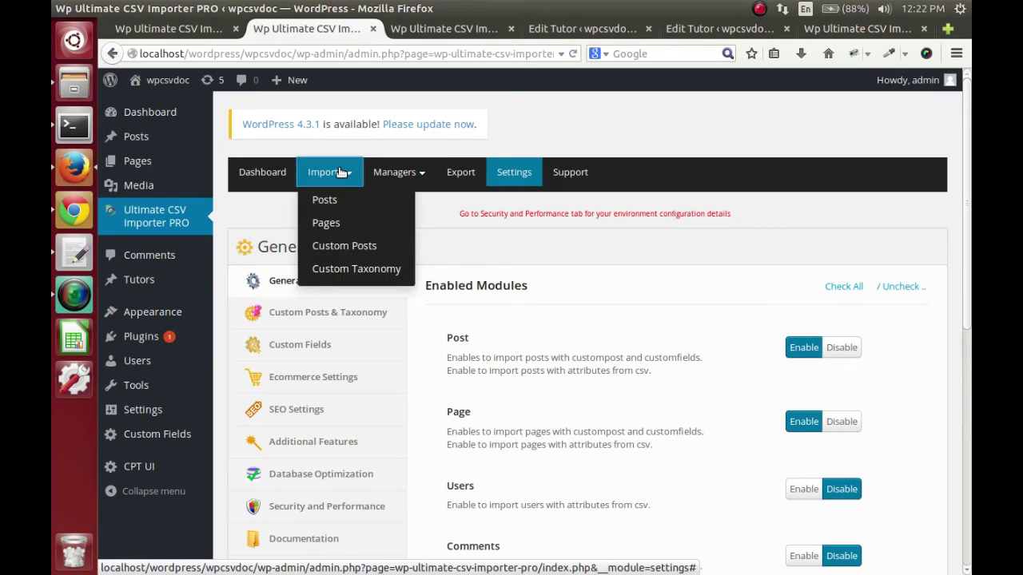
pyautogui.click(344, 272)
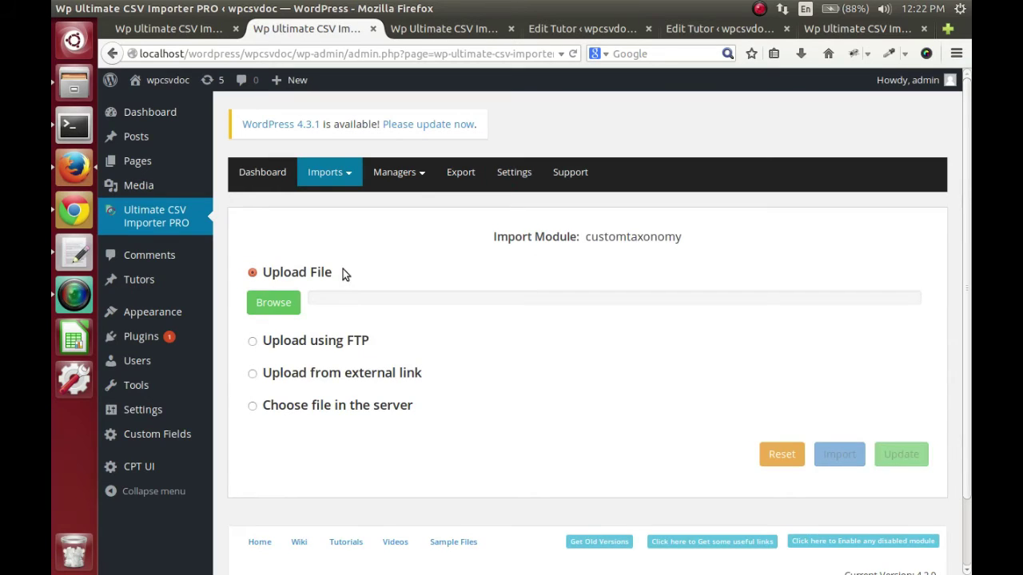
pyautogui.click(282, 304)
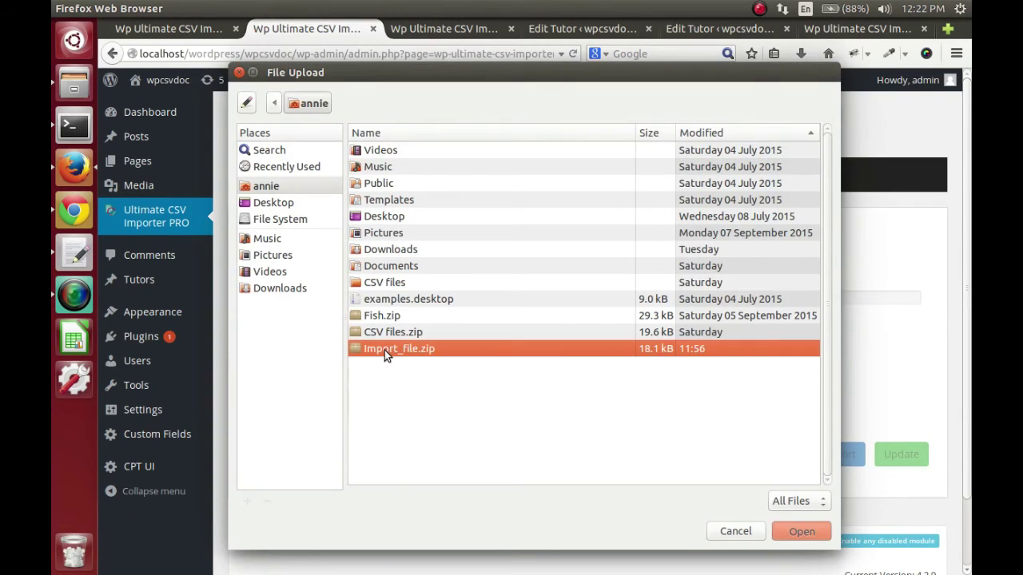
pyautogui.doubleClick(385, 350)
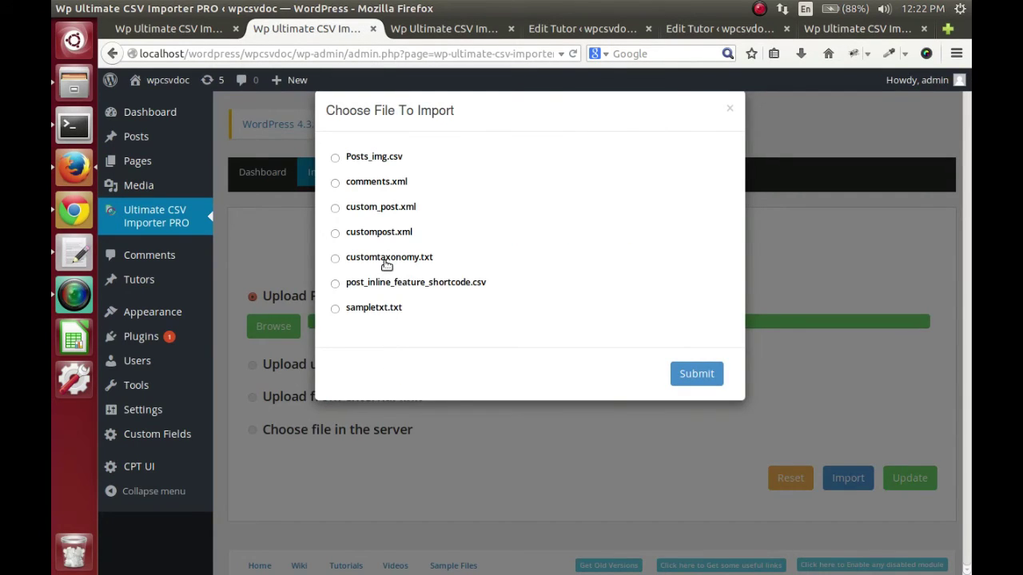
pyautogui.click(335, 258)
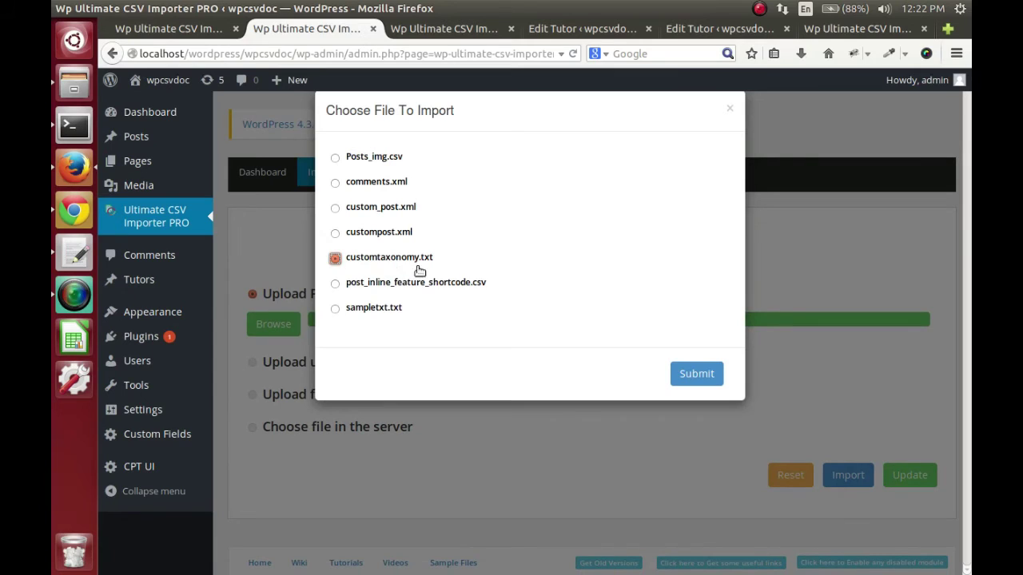
pyautogui.click(688, 373)
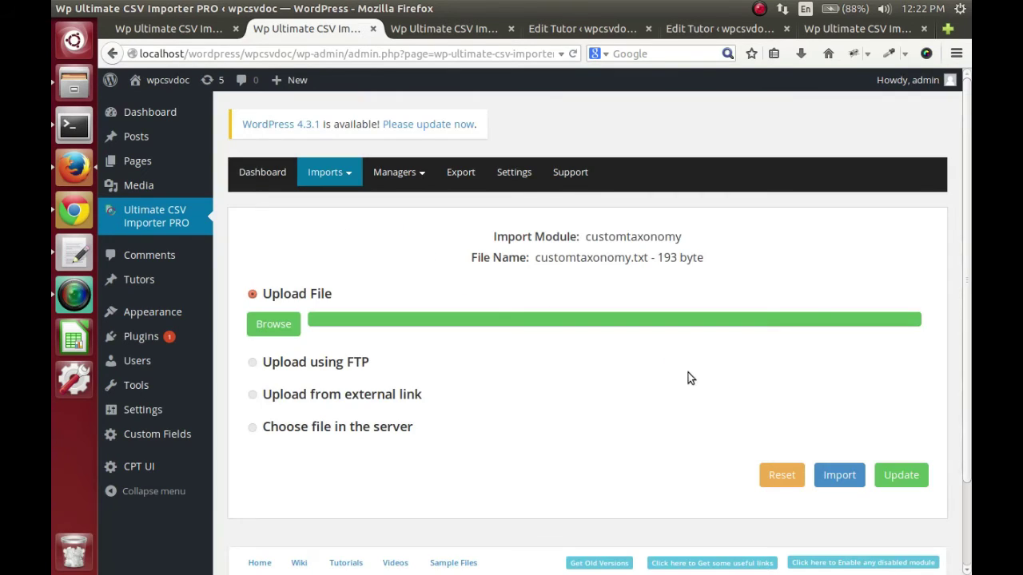
pyautogui.click(836, 477)
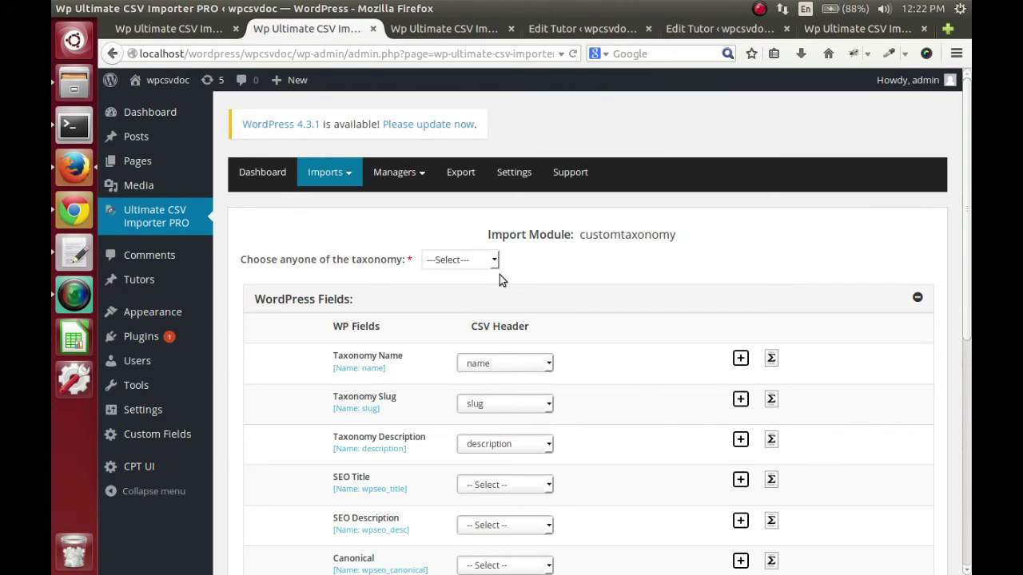
# Step: Choose feature_video as the taxonomy to import the terms into
pyautogui.click(495, 260)
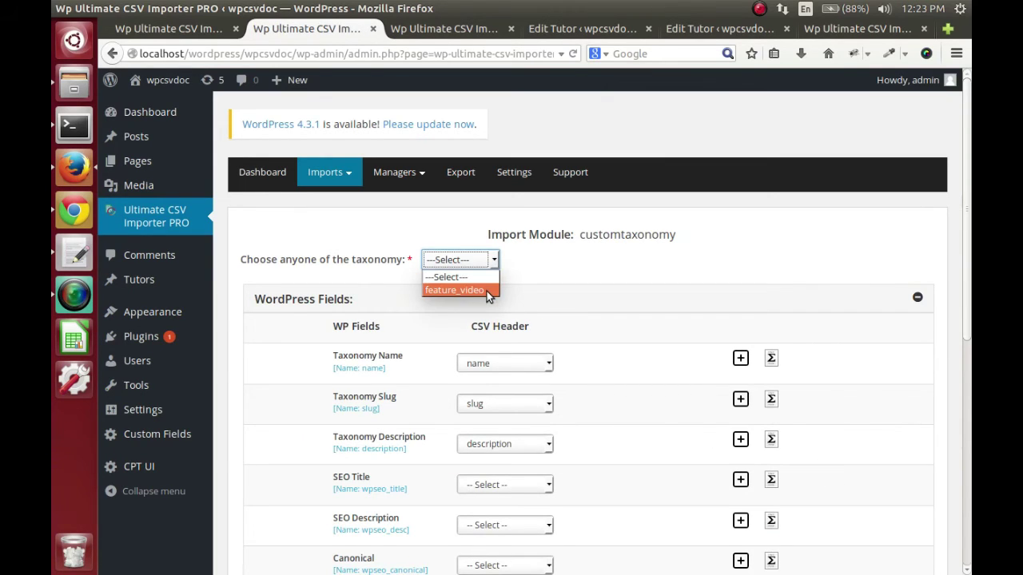
pyautogui.click(486, 290)
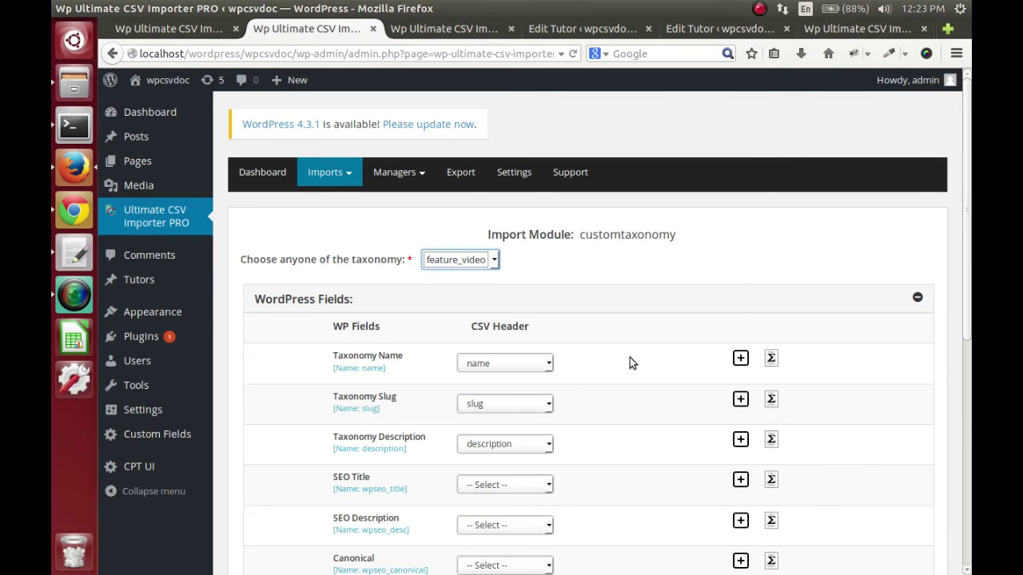
pyautogui.scroll(-3, 630, 362)
pyautogui.scroll(-3, 630, 361)
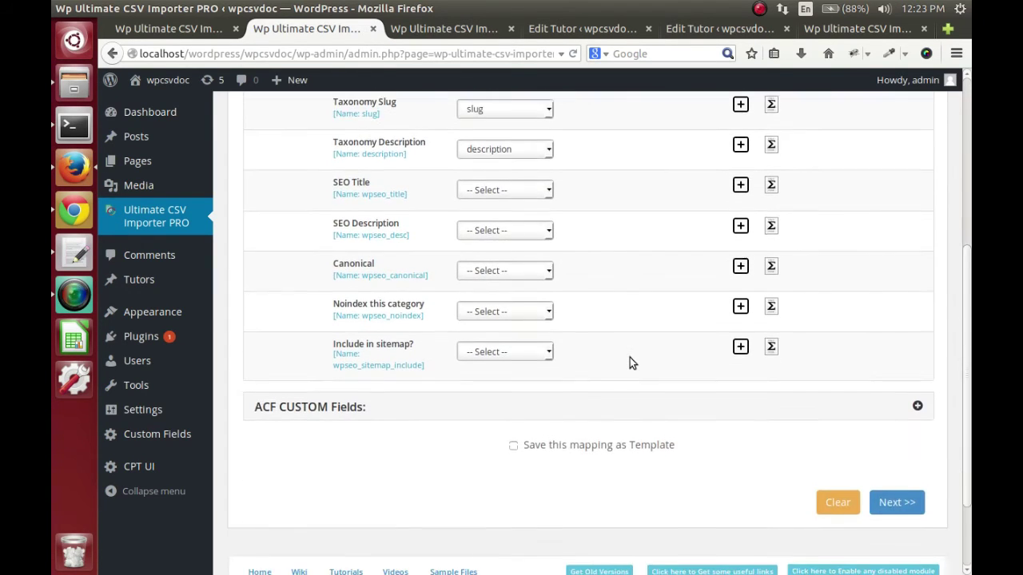
pyautogui.scroll(-2, 629, 362)
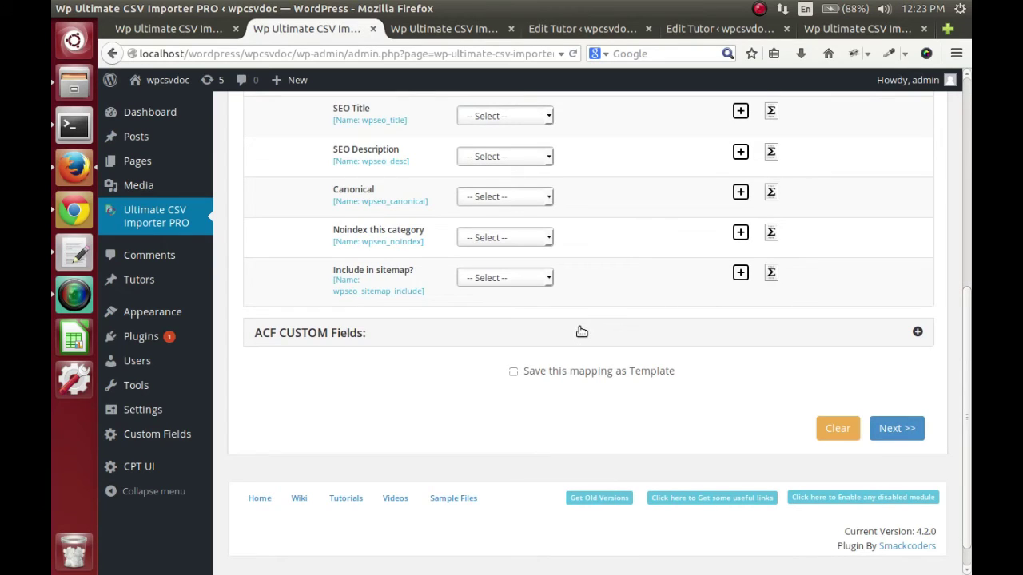
# Step: Add a new ACF custom field with label, name and description 'Color'
pyautogui.click(582, 332)
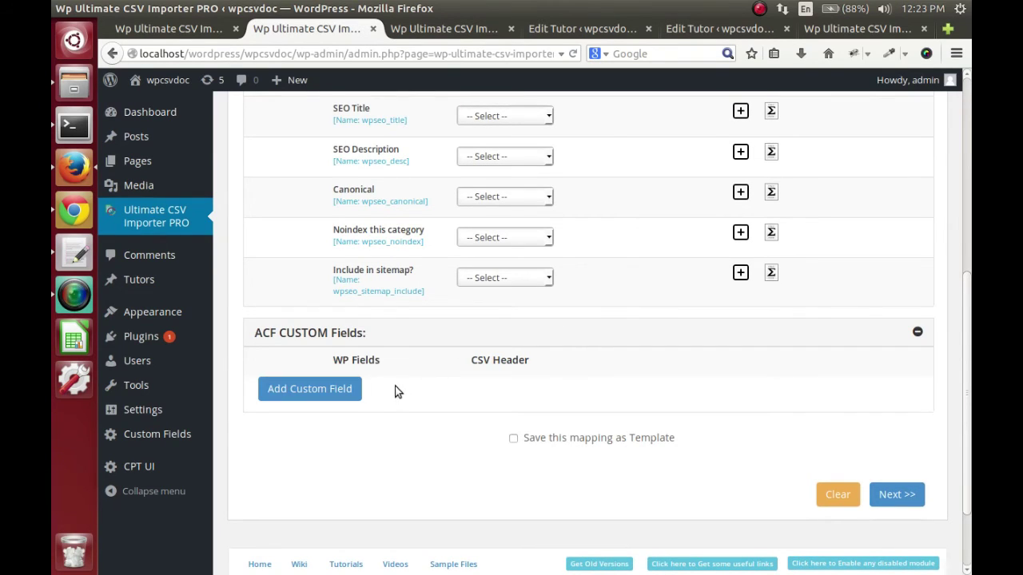
pyautogui.click(349, 393)
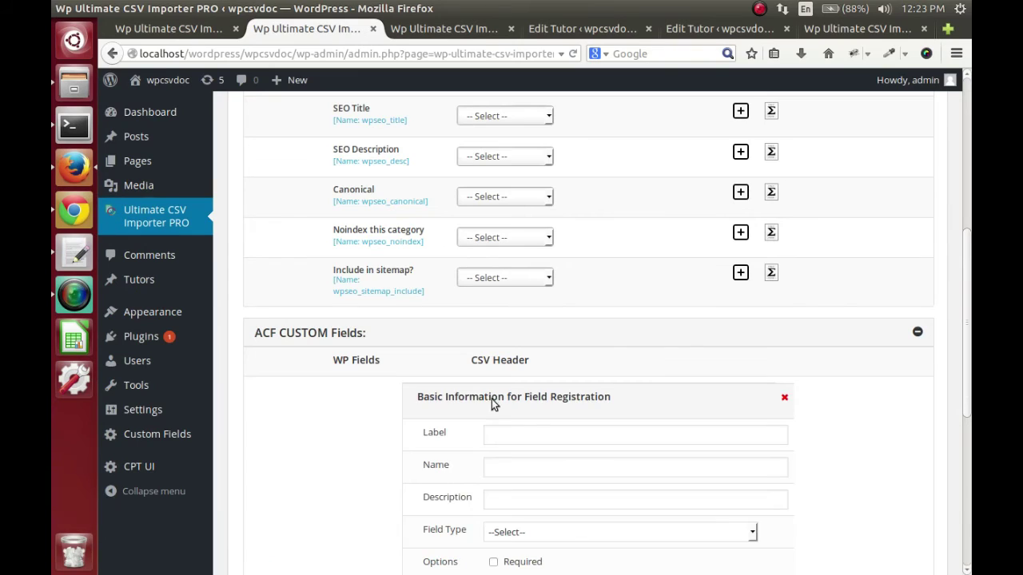
pyautogui.click(528, 434)
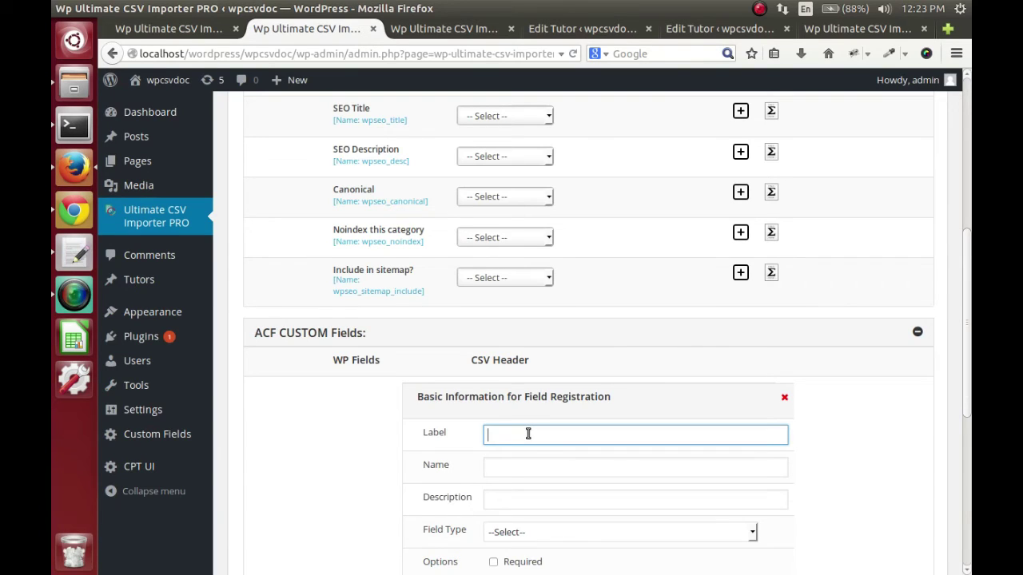
pyautogui.write('Color')
pyautogui.press('Tab')
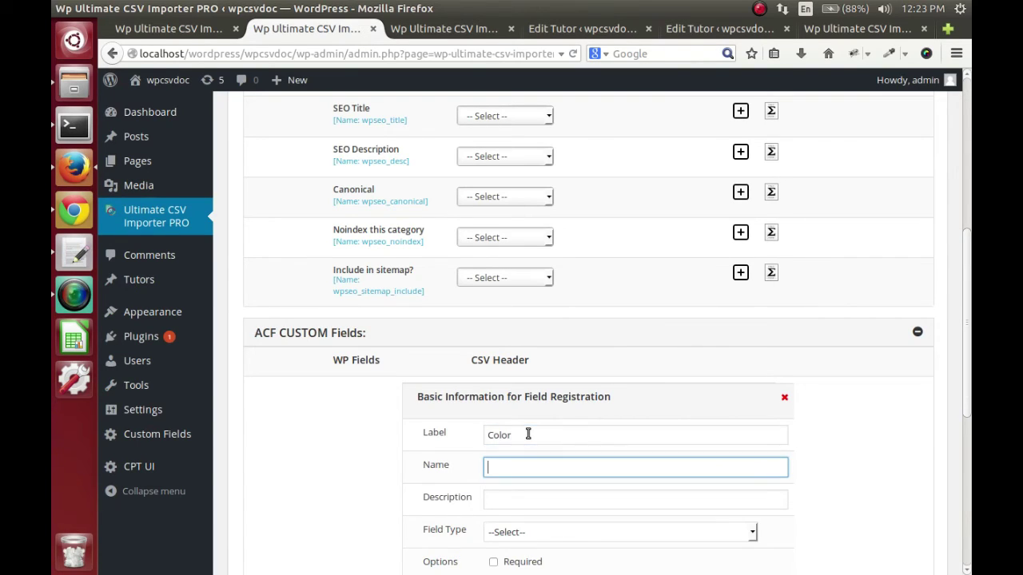
pyautogui.write('Color')
pyautogui.press('Tab')
pyautogui.write('Col')
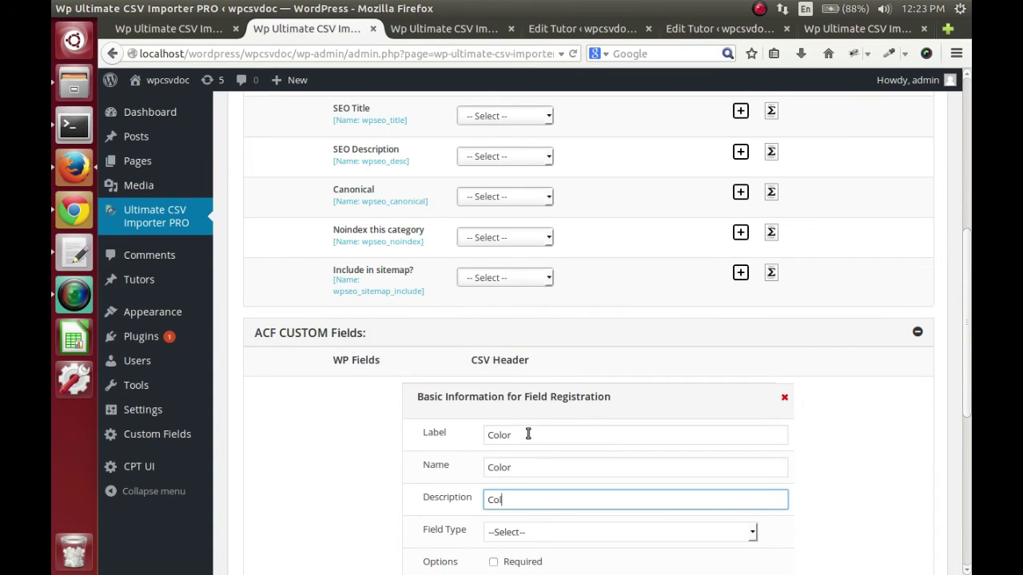
pyautogui.write('or')
pyautogui.press('Tab')
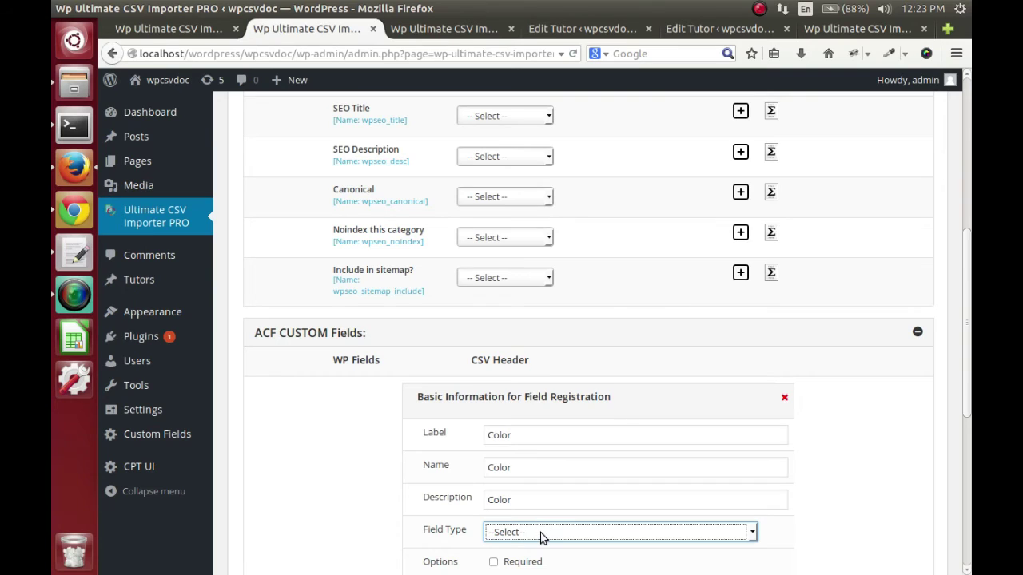
# Step: Make Color a required Color picker field, register it, and map it to the color column
pyautogui.click(541, 535)
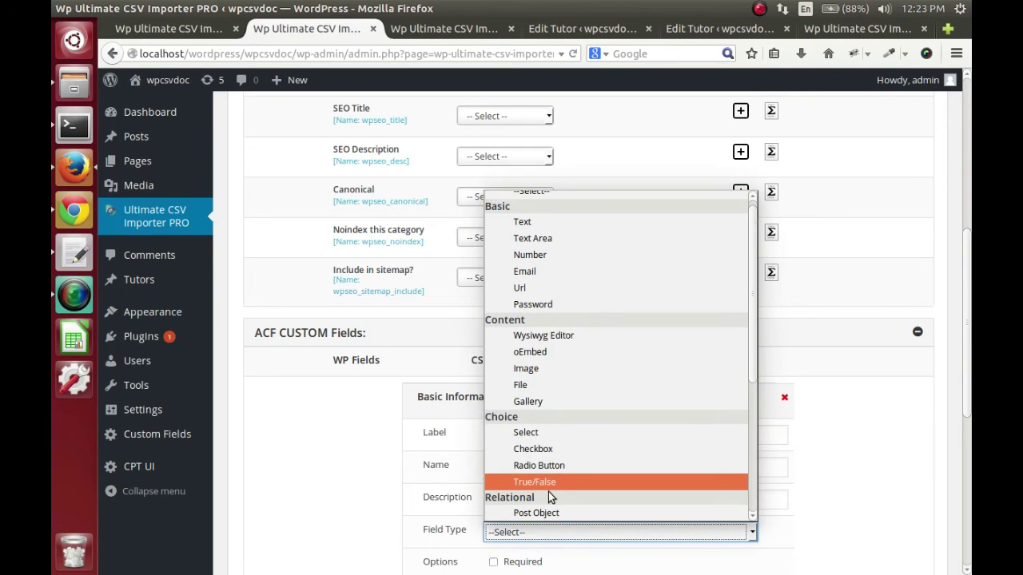
pyautogui.scroll(-3, 550, 494)
pyautogui.scroll(-2, 548, 493)
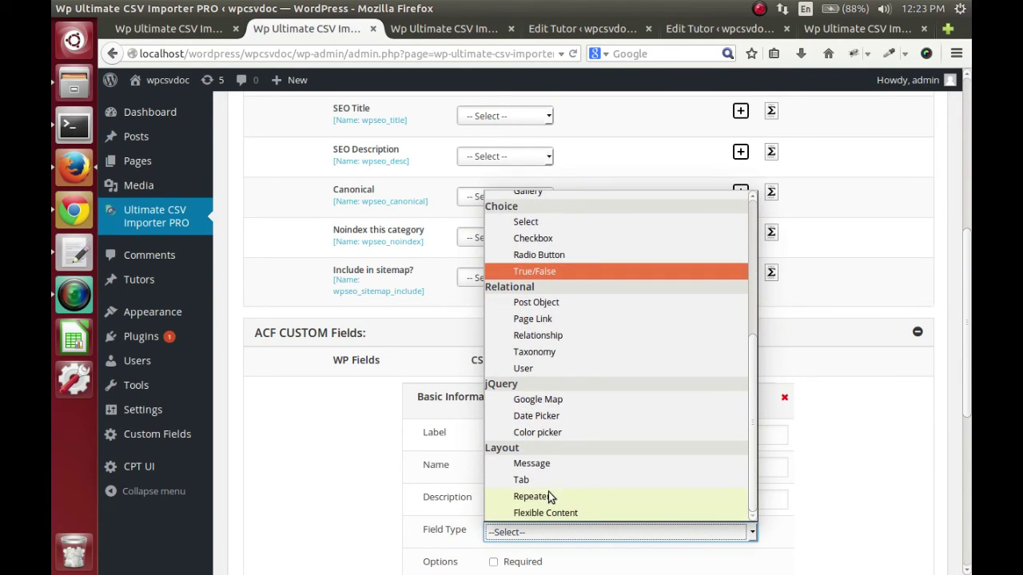
pyautogui.click(548, 433)
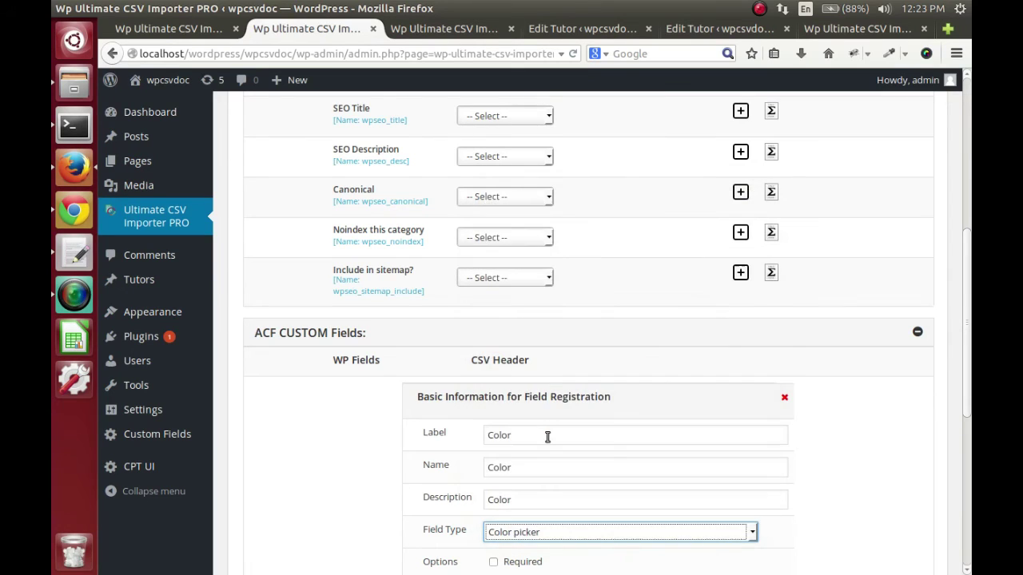
pyautogui.scroll(-5, 548, 436)
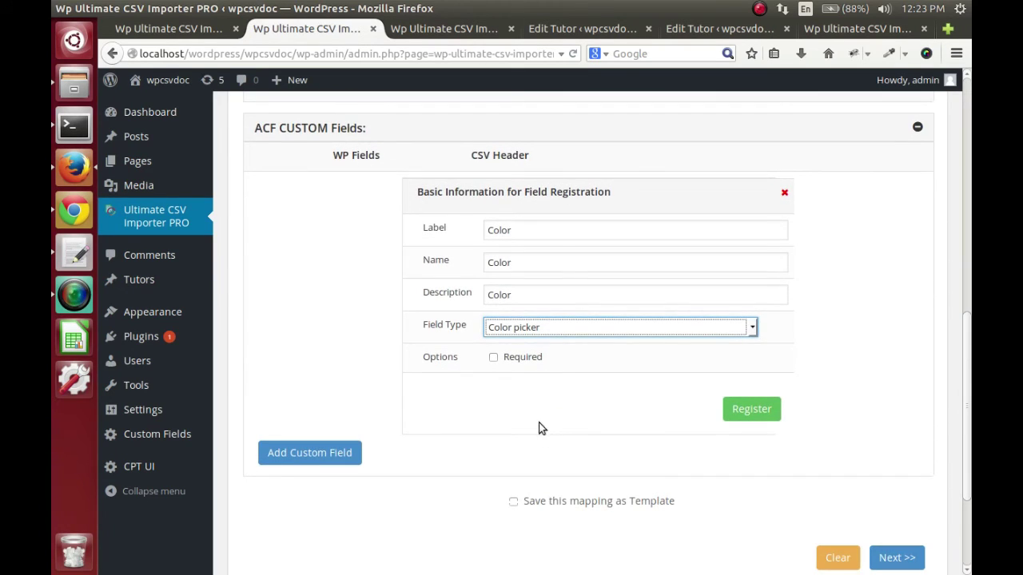
pyautogui.click(493, 357)
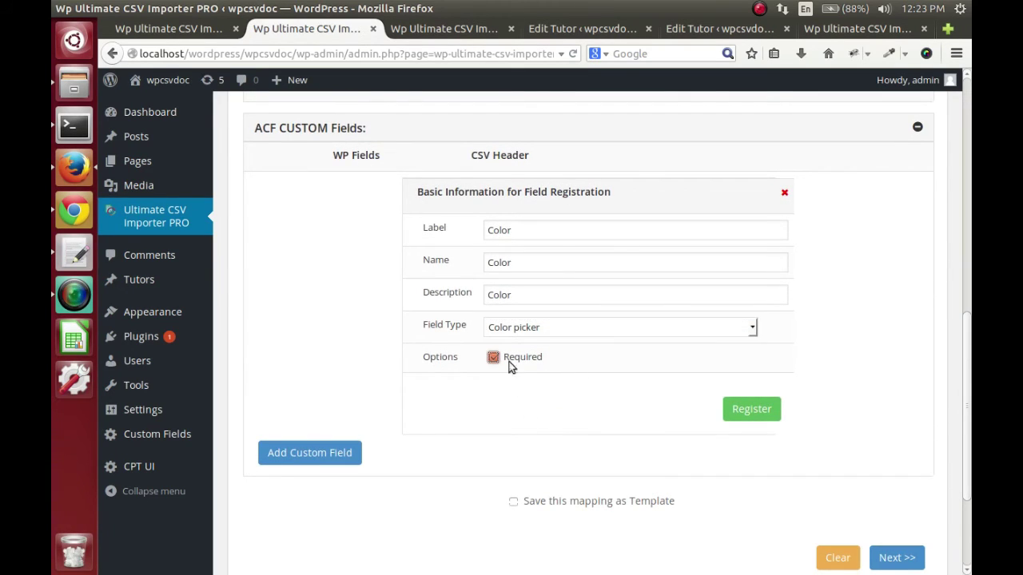
pyautogui.click(745, 409)
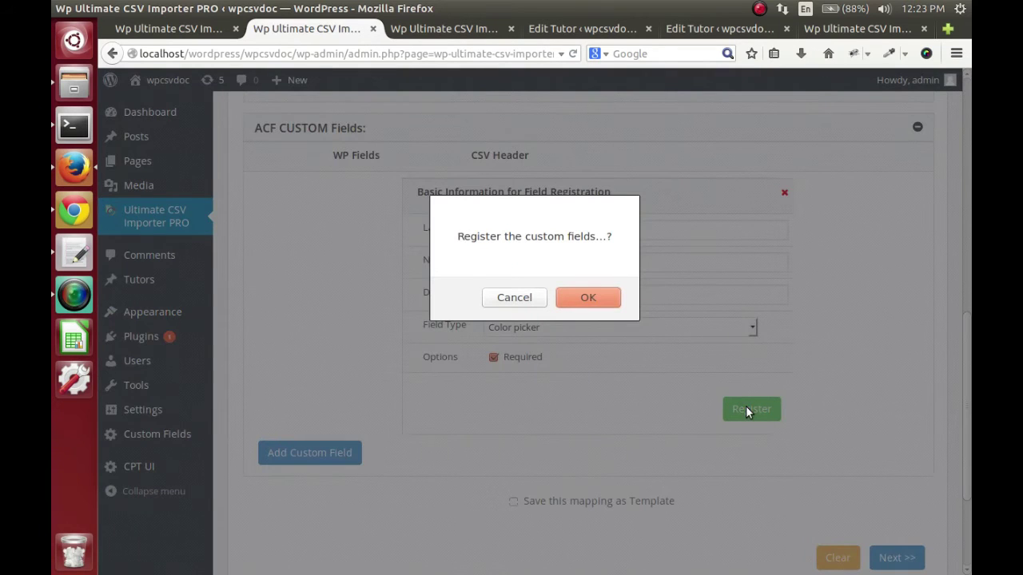
pyautogui.click(607, 297)
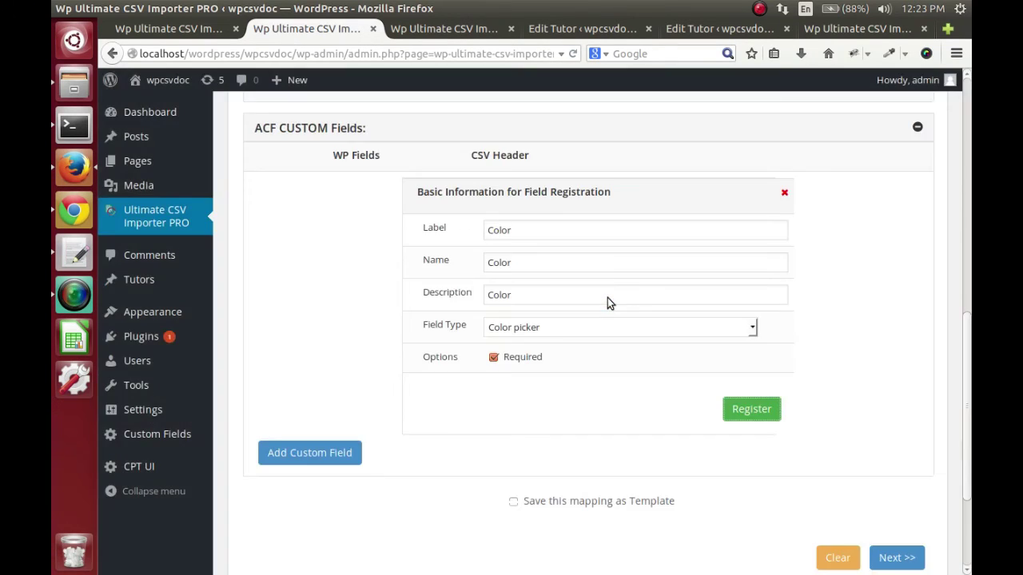
pyautogui.click(621, 297)
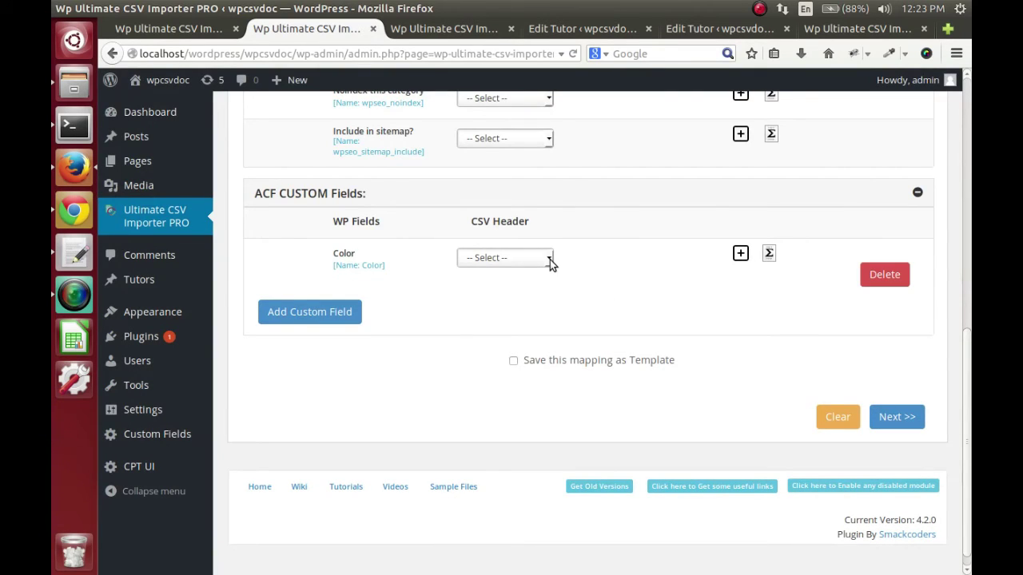
pyautogui.click(549, 260)
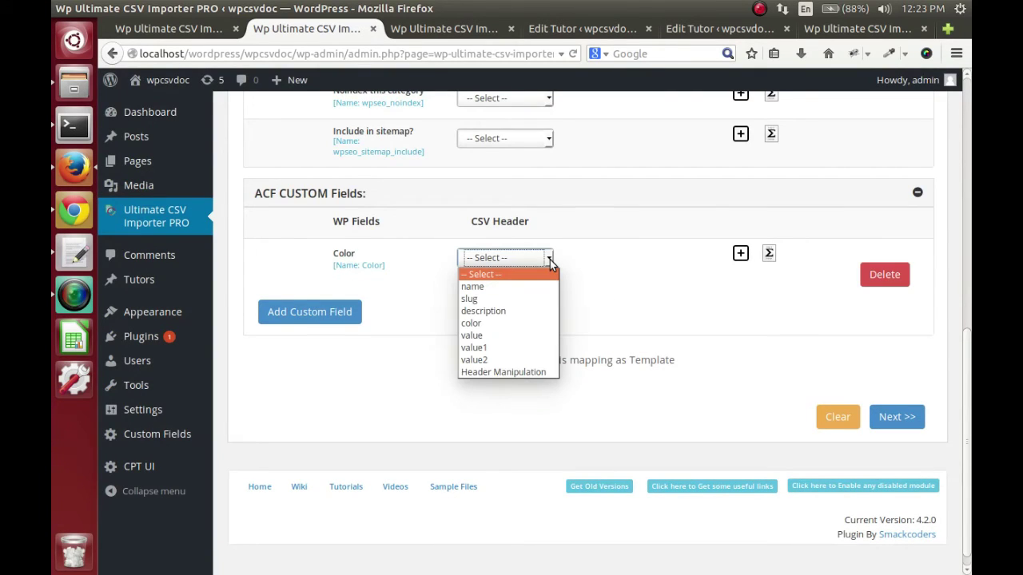
pyautogui.click(536, 323)
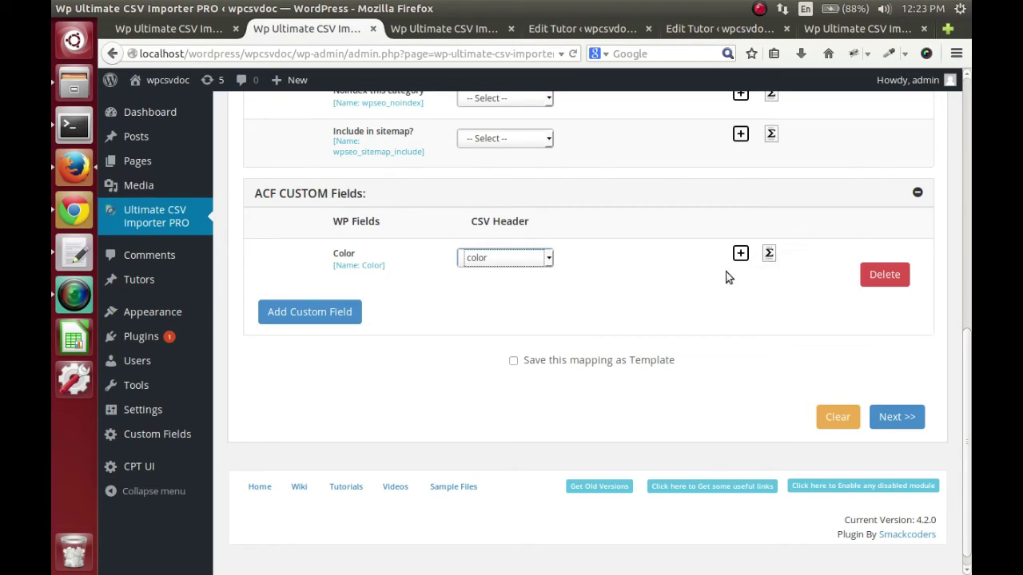
# Step: Add a second ACF field with label and name 'Value' and description 'value'
pyautogui.click(342, 315)
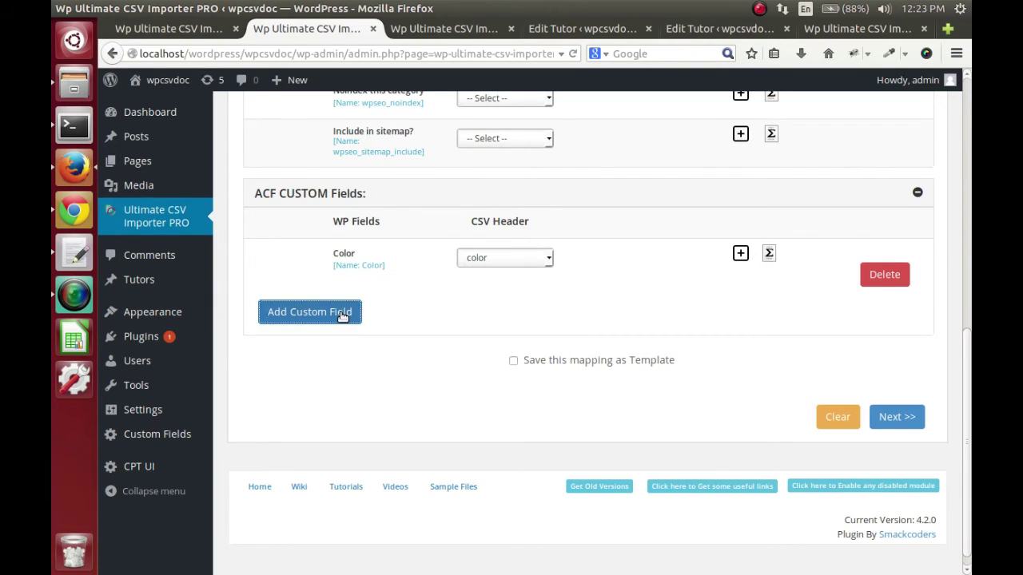
pyautogui.click(501, 360)
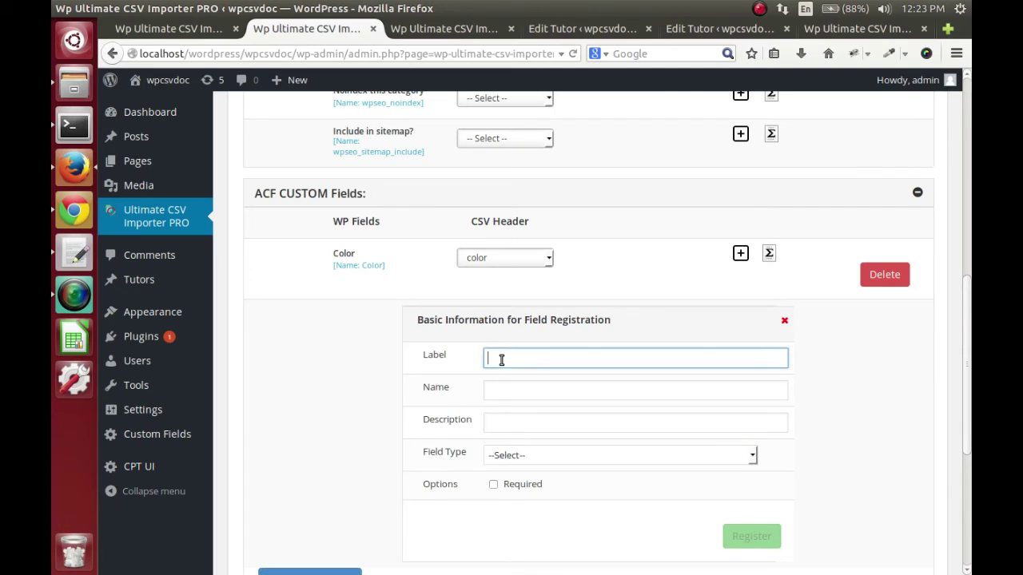
pyautogui.write('Val')
pyautogui.write('ue')
pyautogui.press('Tab')
pyautogui.write('V')
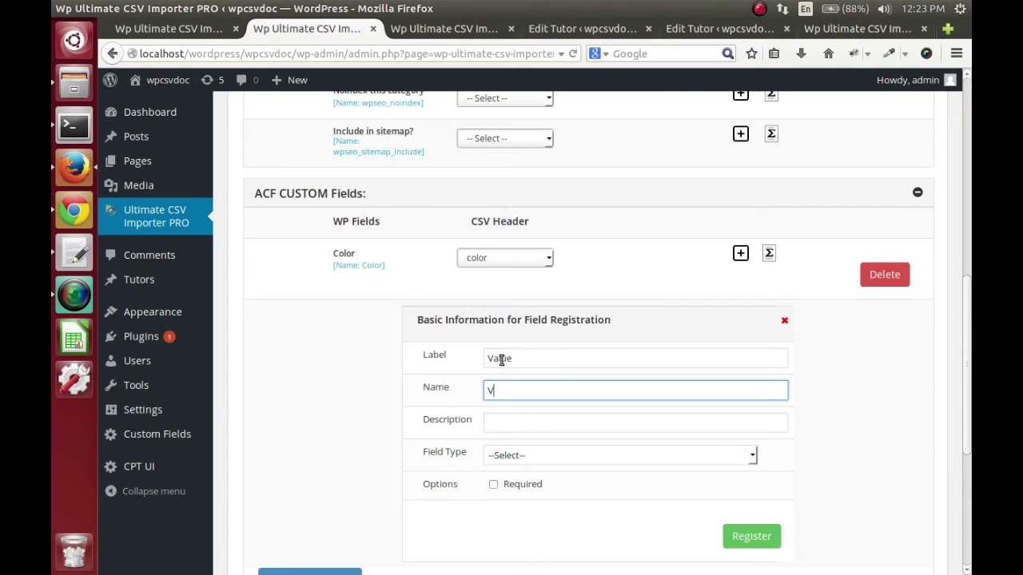
pyautogui.write('alue')
pyautogui.press('Tab')
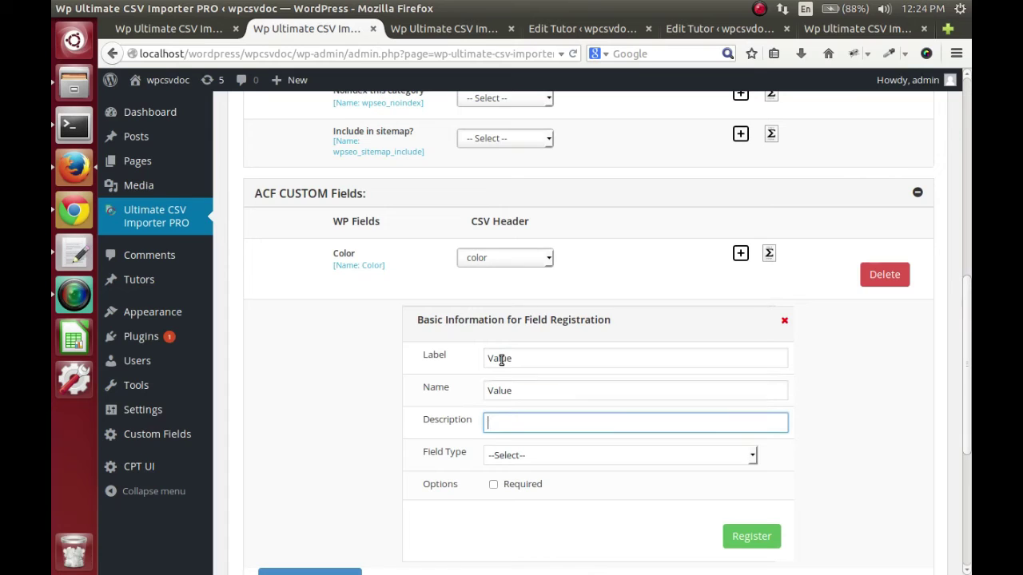
pyautogui.write('value')
# Step: Set the Value field's type to Number and register it
pyautogui.click(622, 454)
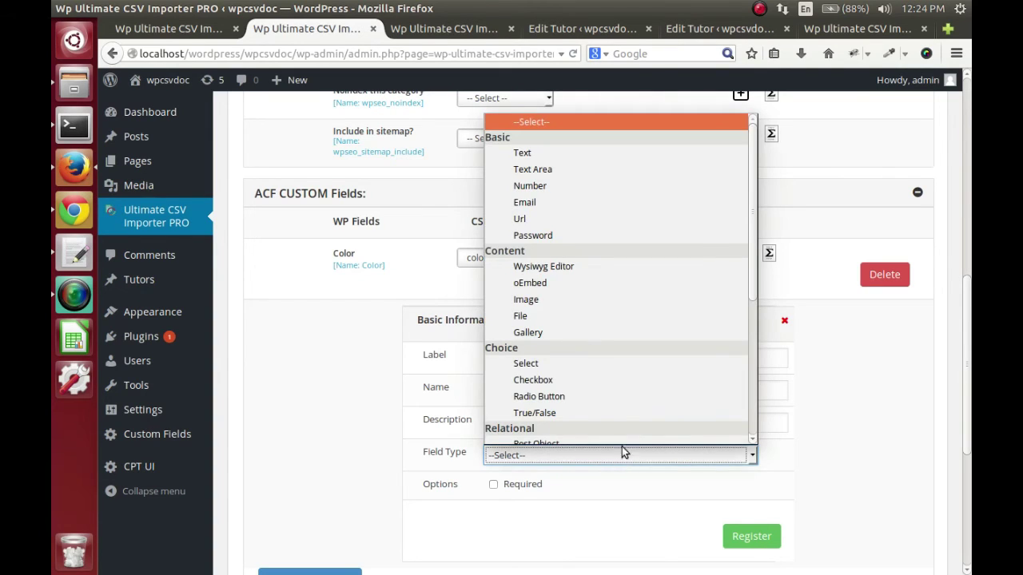
pyautogui.click(593, 178)
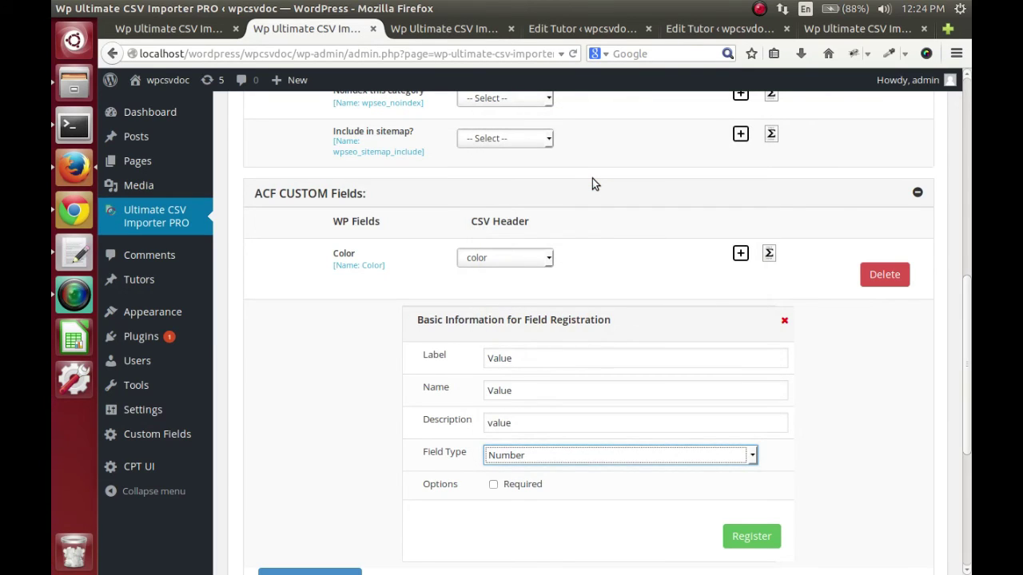
pyautogui.click(738, 531)
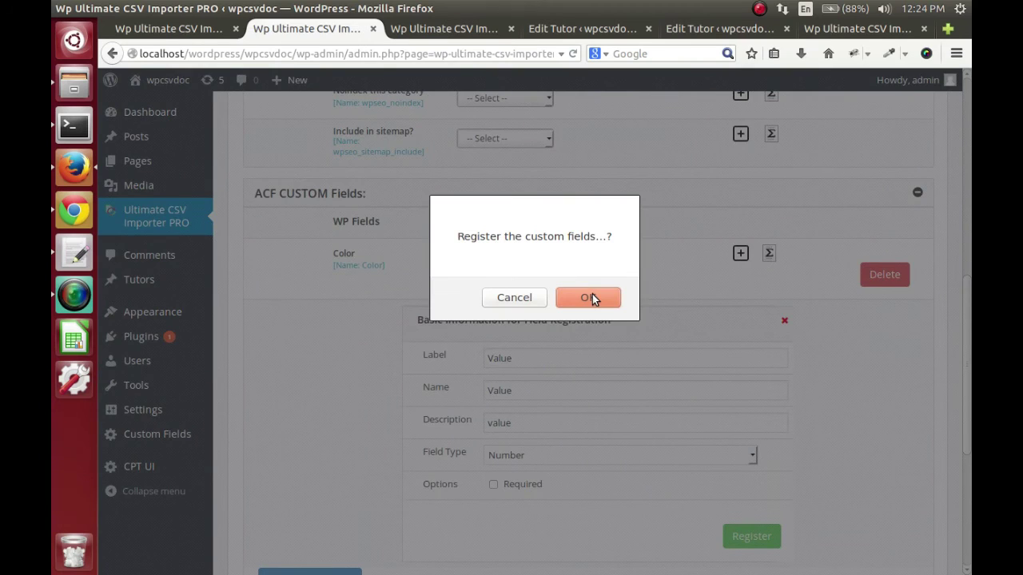
pyautogui.click(592, 295)
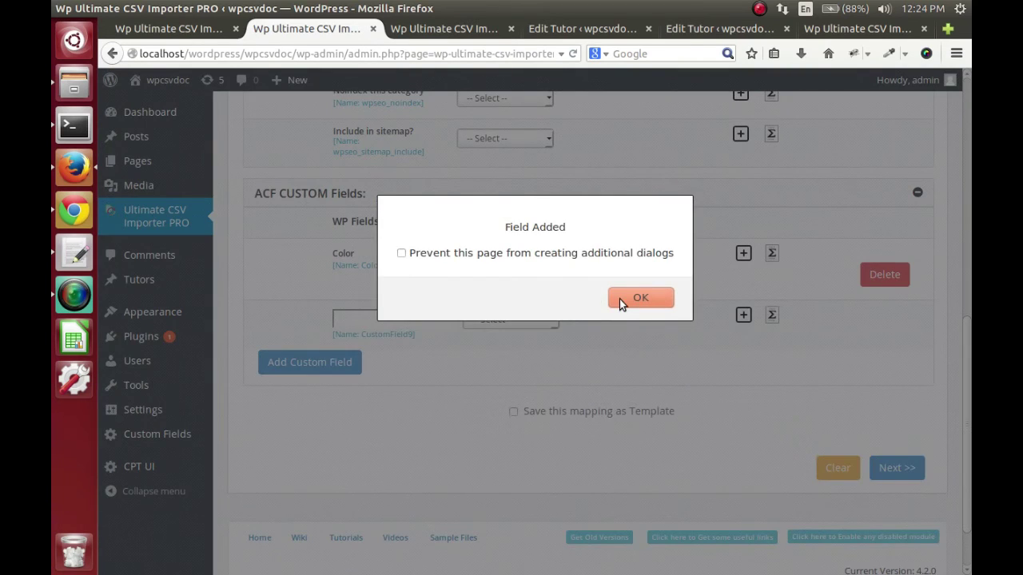
pyautogui.click(620, 299)
# Step: Map Value via header manipulation to the formula {value}*{value1}*{value2}-{value}
pyautogui.click(549, 321)
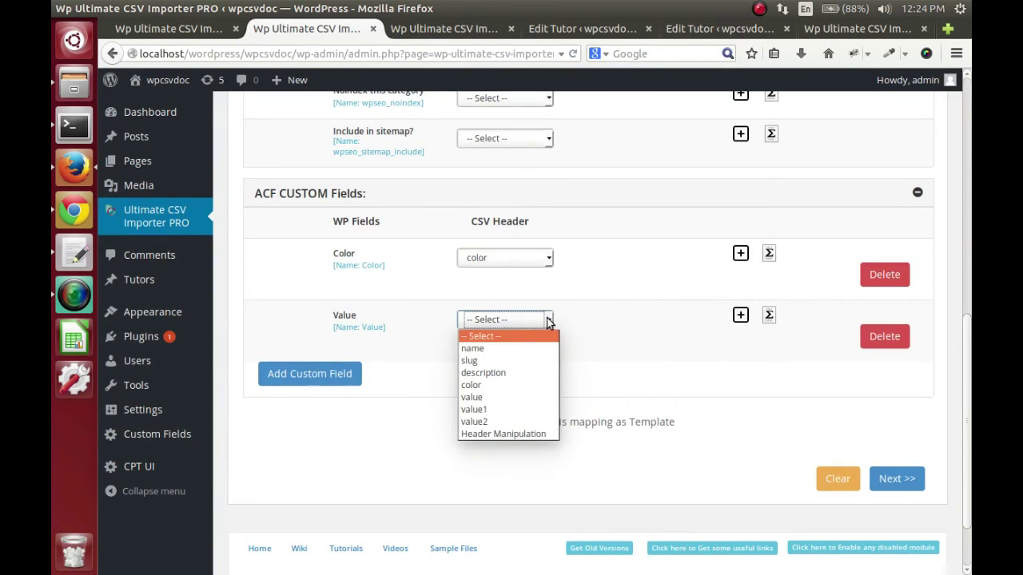
pyautogui.click(534, 434)
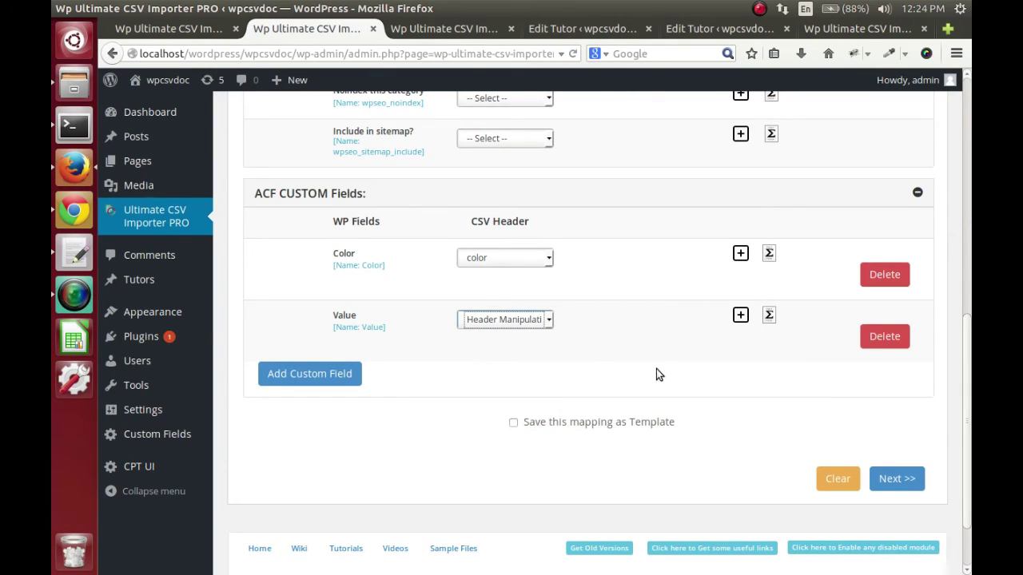
pyautogui.click(768, 317)
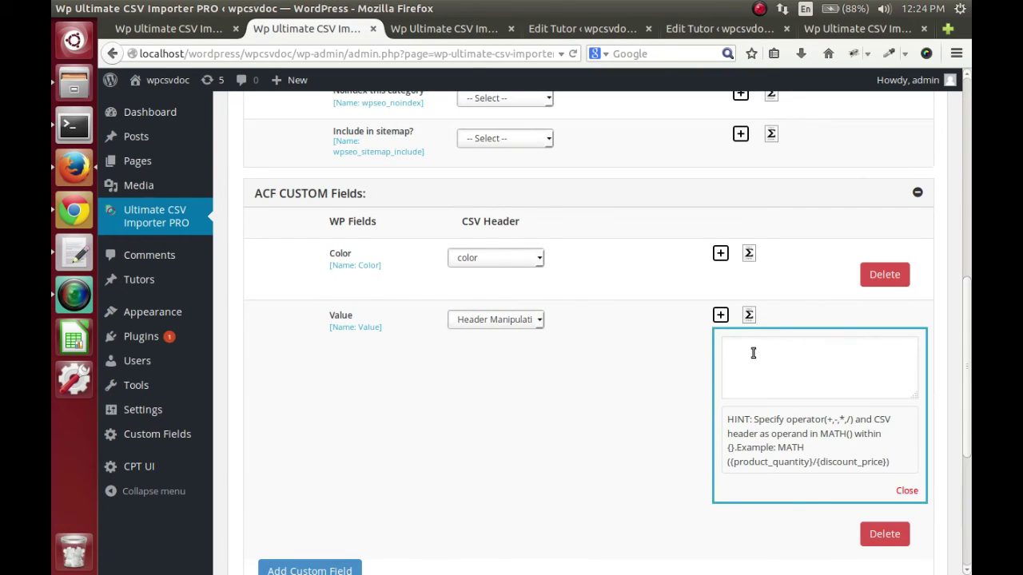
pyautogui.click(753, 353)
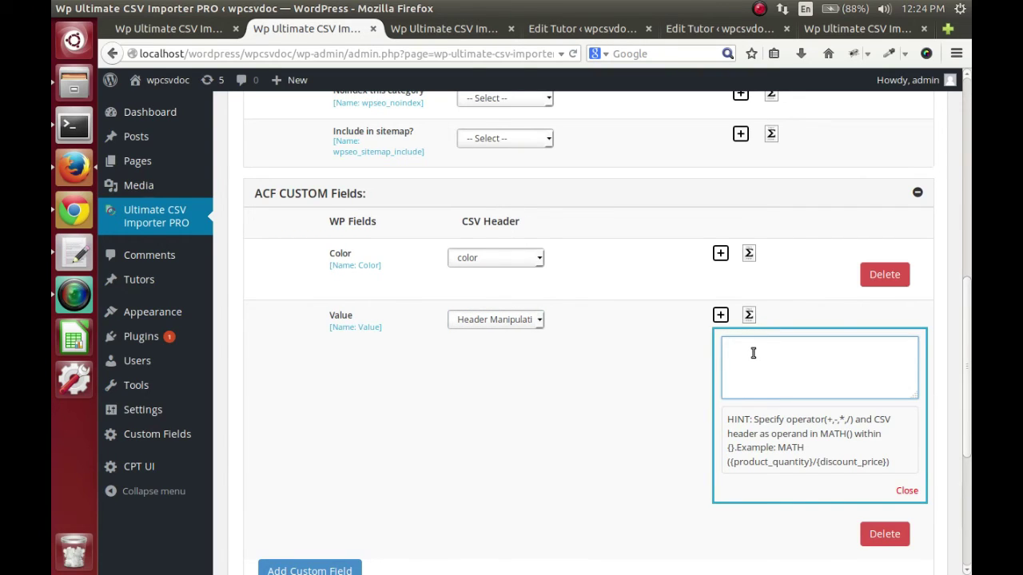
pyautogui.write('{val')
pyautogui.write('ue}')
pyautogui.write('*')
pyautogui.write('{value')
pyautogui.write('1}')
pyautogui.write('P')
pyautogui.press('BackSpace')
pyautogui.write('*')
pyautogui.write('{')
pyautogui.write('valu')
pyautogui.write('e2')
pyautogui.write('}')
pyautogui.write('-')
pyautogui.write('(')
pyautogui.write('va')
pyautogui.write('lue')
pyautogui.write('}')
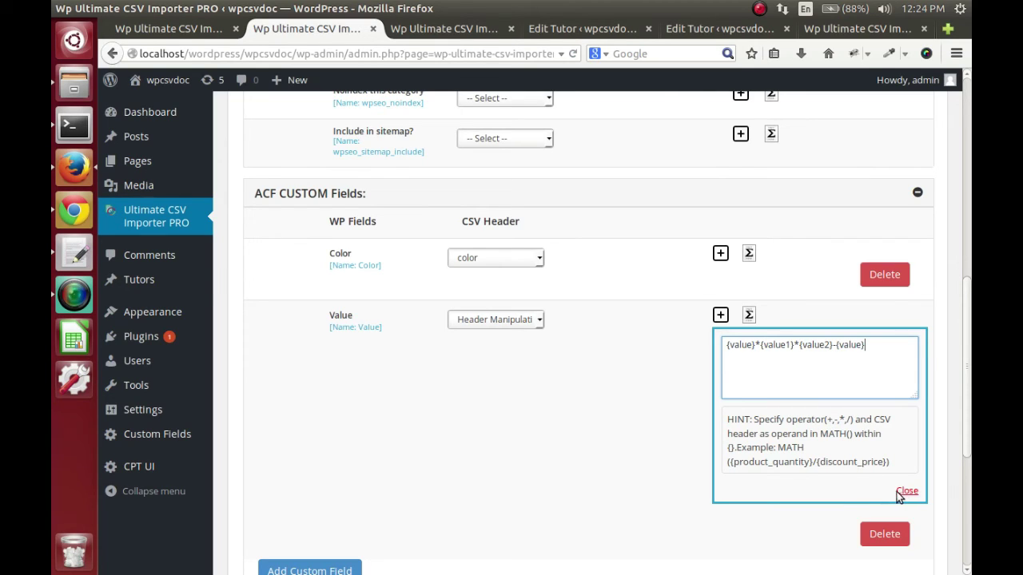
pyautogui.click(841, 496)
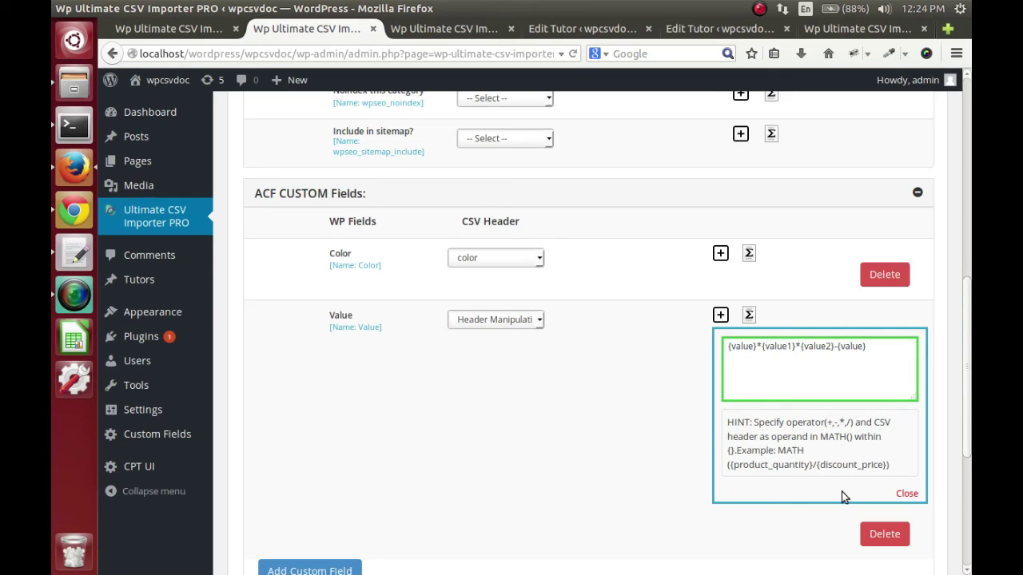
pyautogui.click(905, 494)
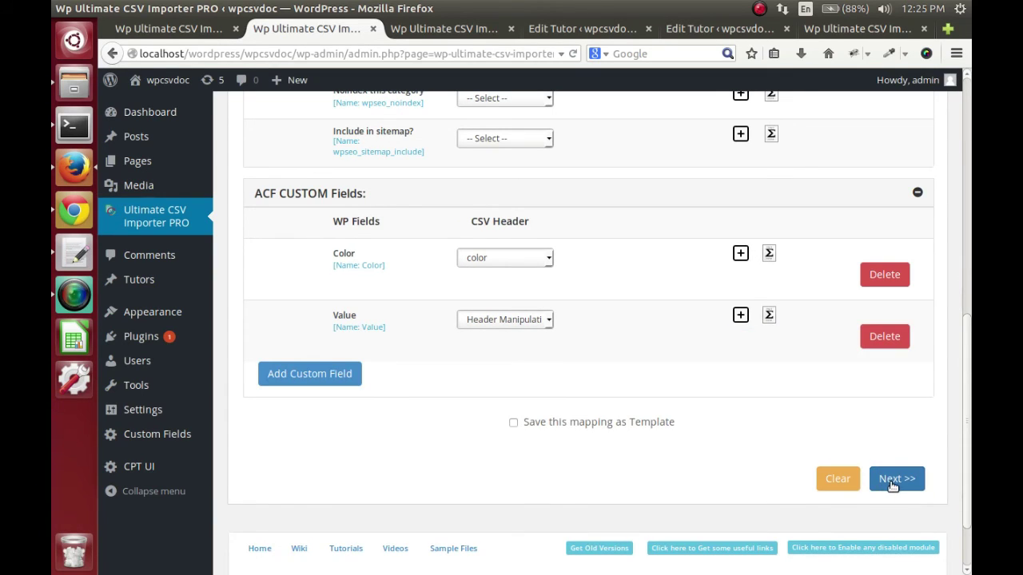
# Step: Pass the mapping summary and turn on duplicate content and title detection
pyautogui.click(892, 486)
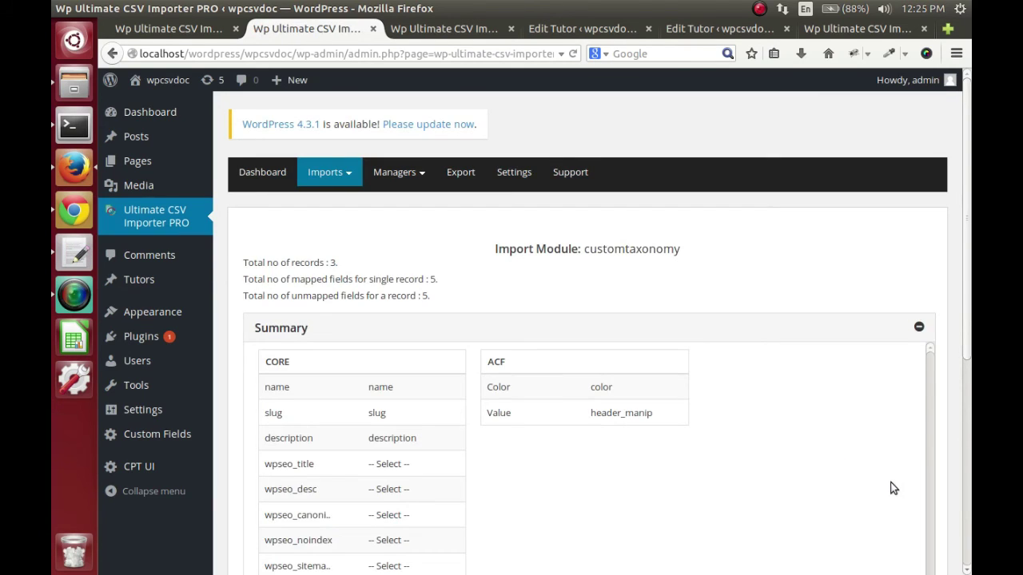
pyautogui.click(734, 334)
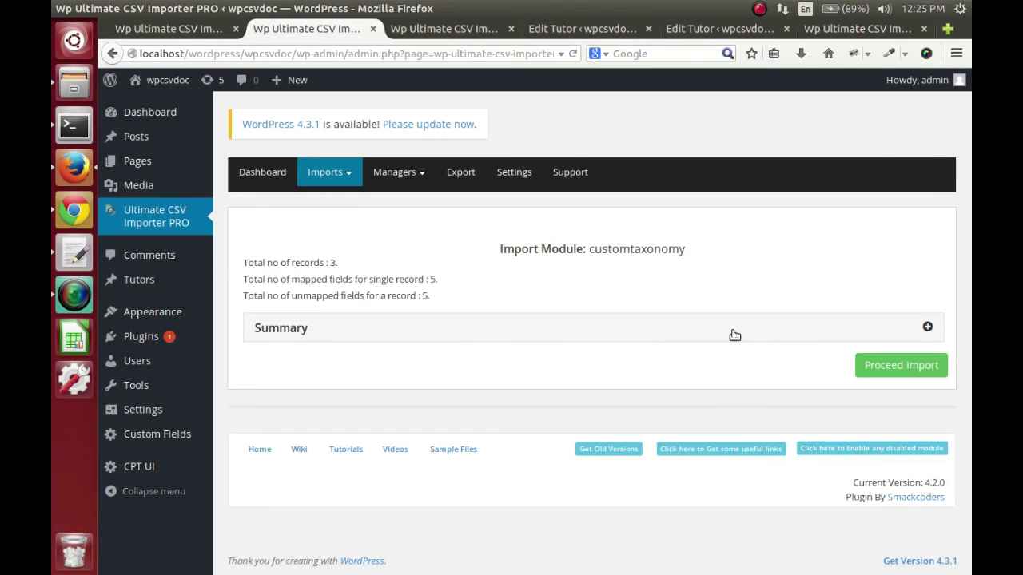
pyautogui.click(871, 367)
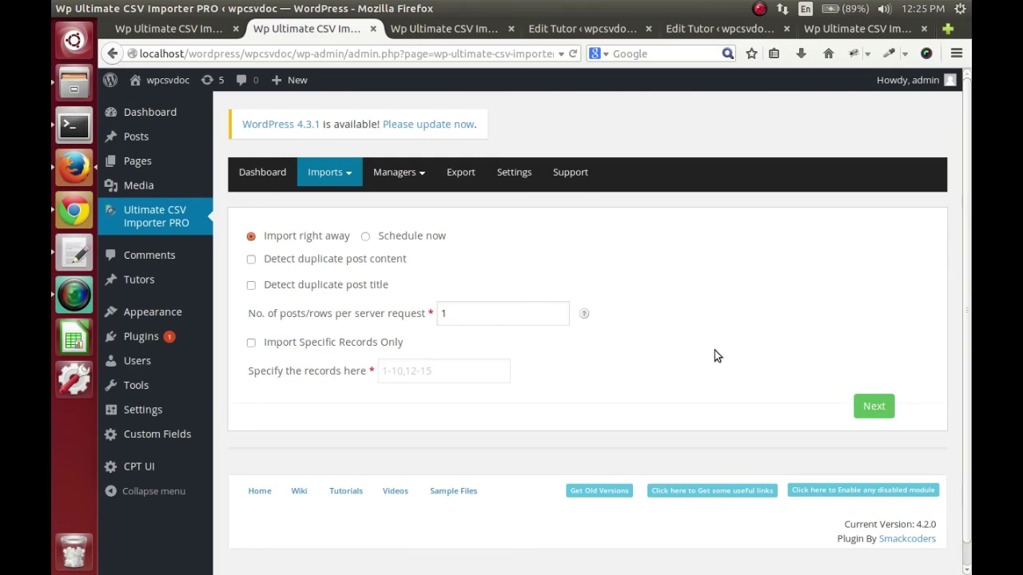
pyautogui.click(373, 261)
pyautogui.click(374, 288)
# Step: Import the three feature_video terms and open the cars term's Admin View link options
pyautogui.click(881, 406)
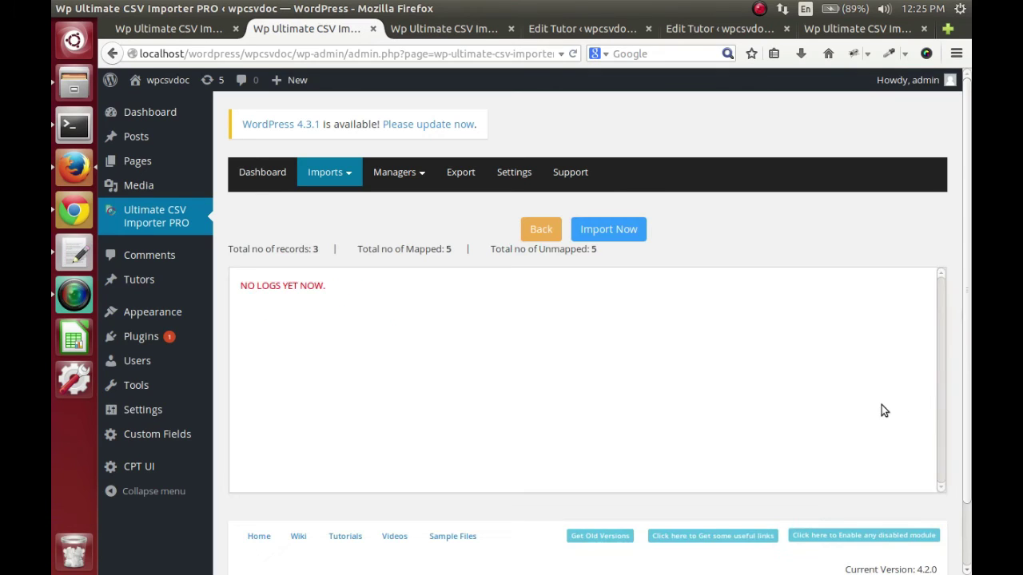
pyautogui.click(620, 238)
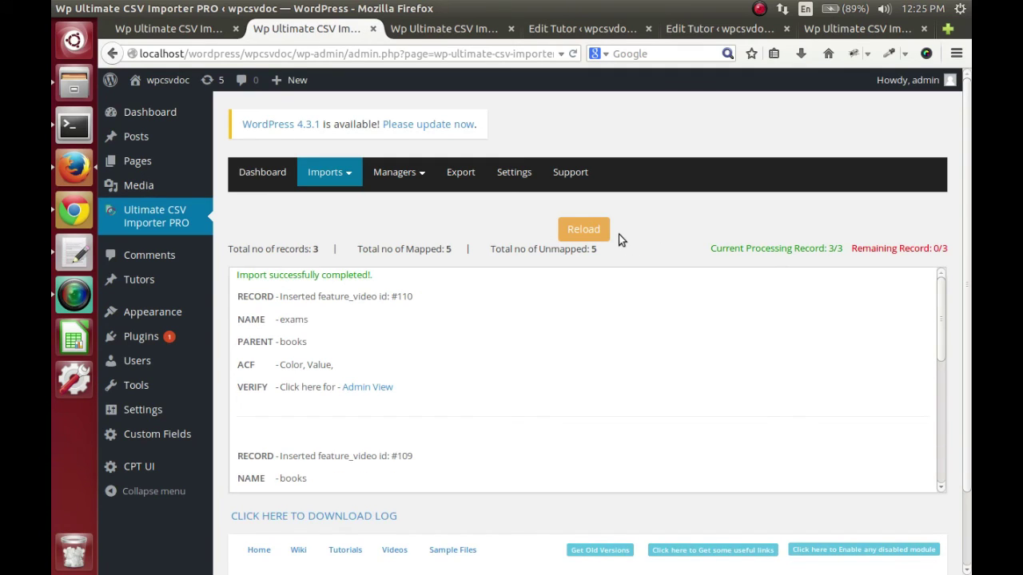
pyautogui.scroll(-3, 525, 303)
pyautogui.scroll(-3, 525, 304)
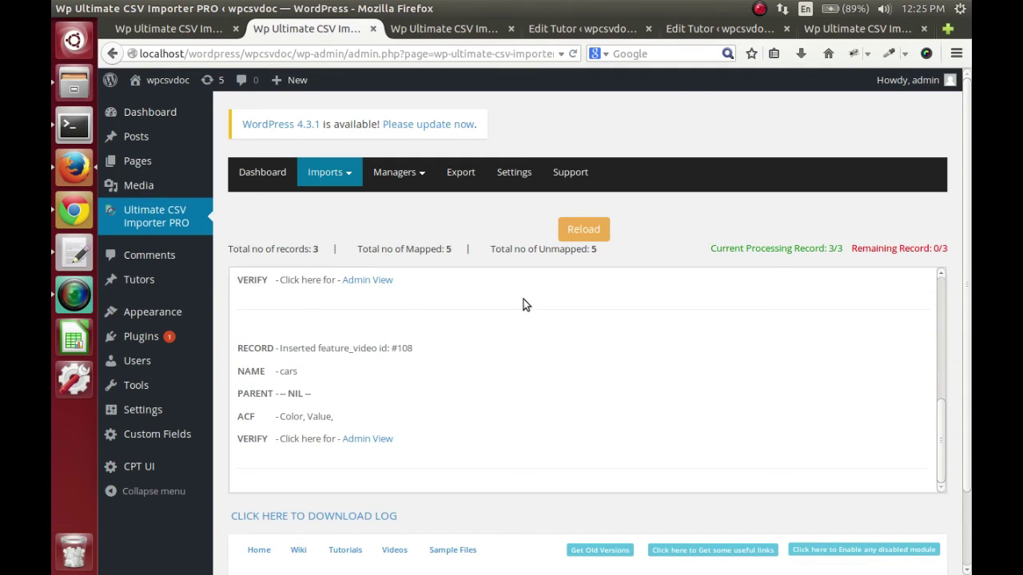
pyautogui.rightClick(372, 439)
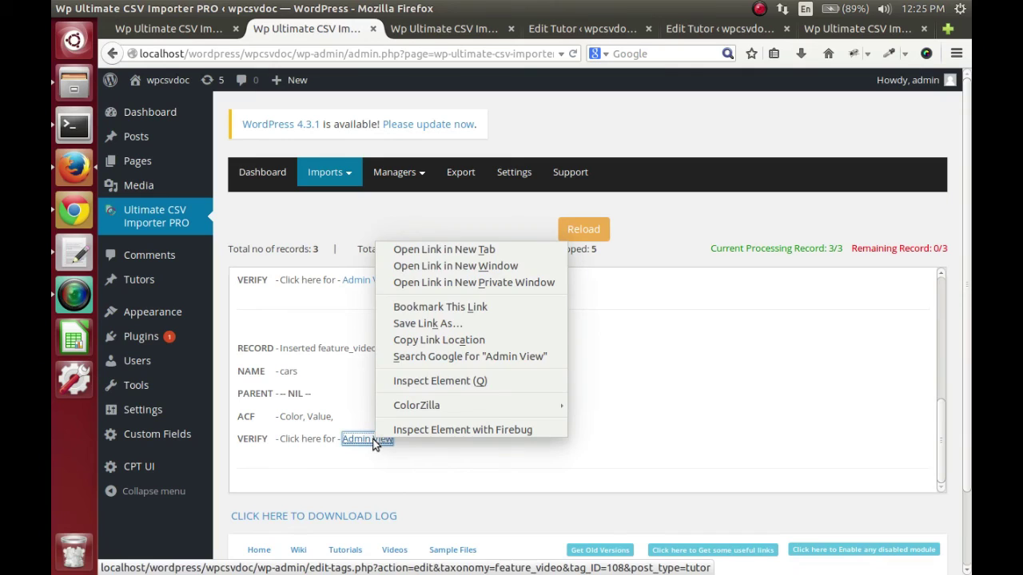
# Step: Confirm the imported cars term shows Color red and Value 62 on its edit page
pyautogui.click(466, 250)
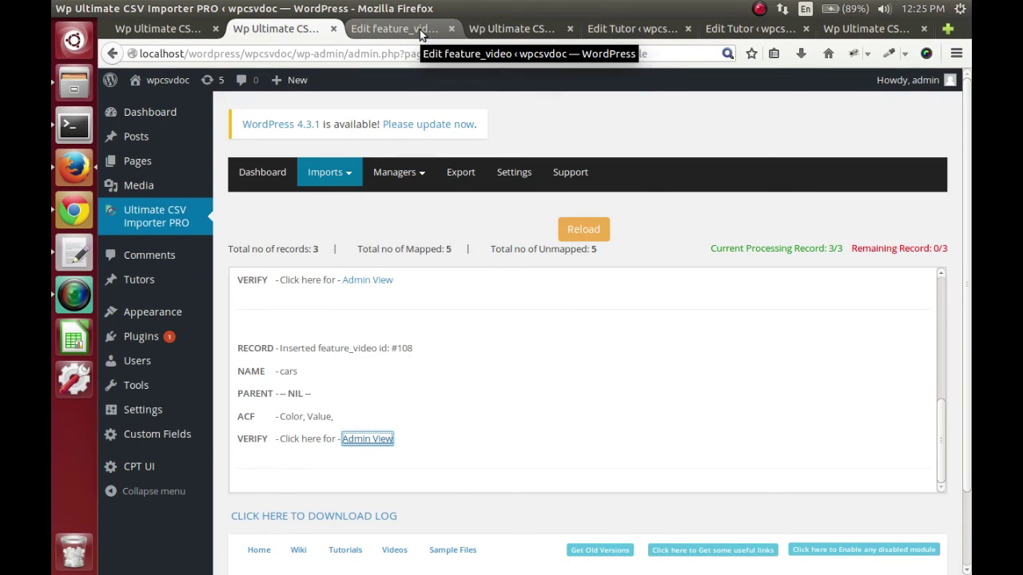
pyautogui.click(420, 30)
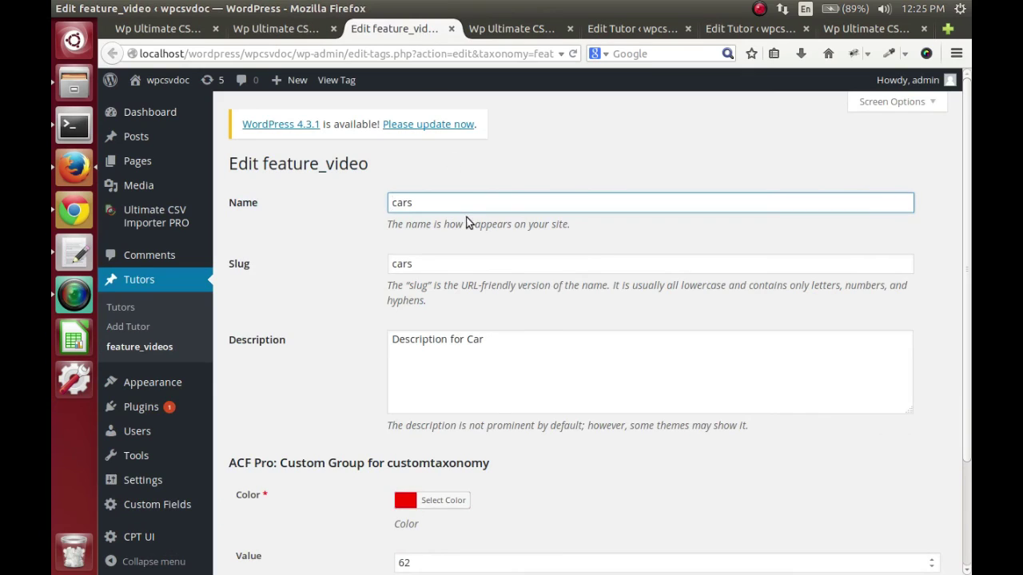
pyautogui.scroll(-3, 472, 344)
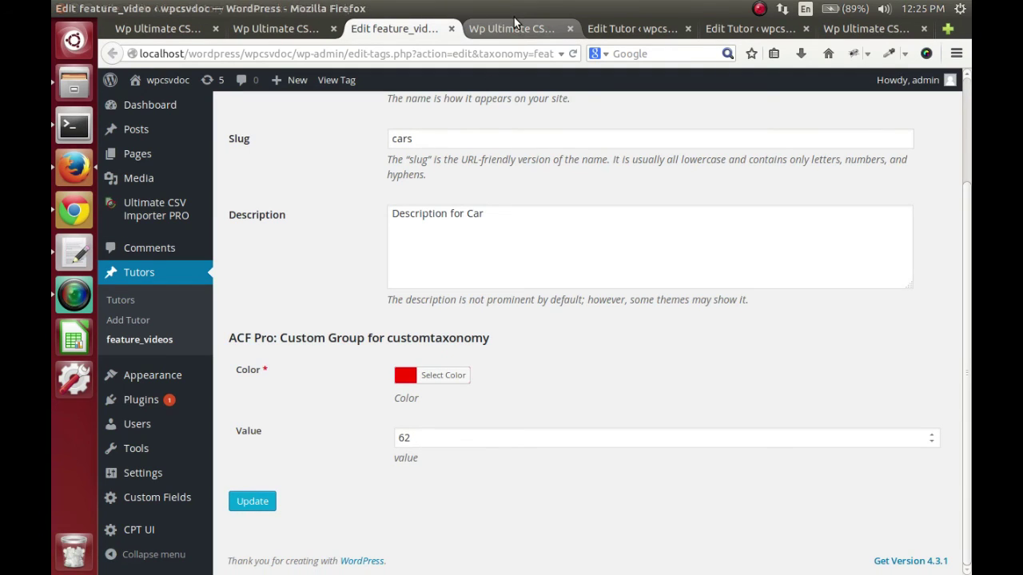
pyautogui.click(296, 30)
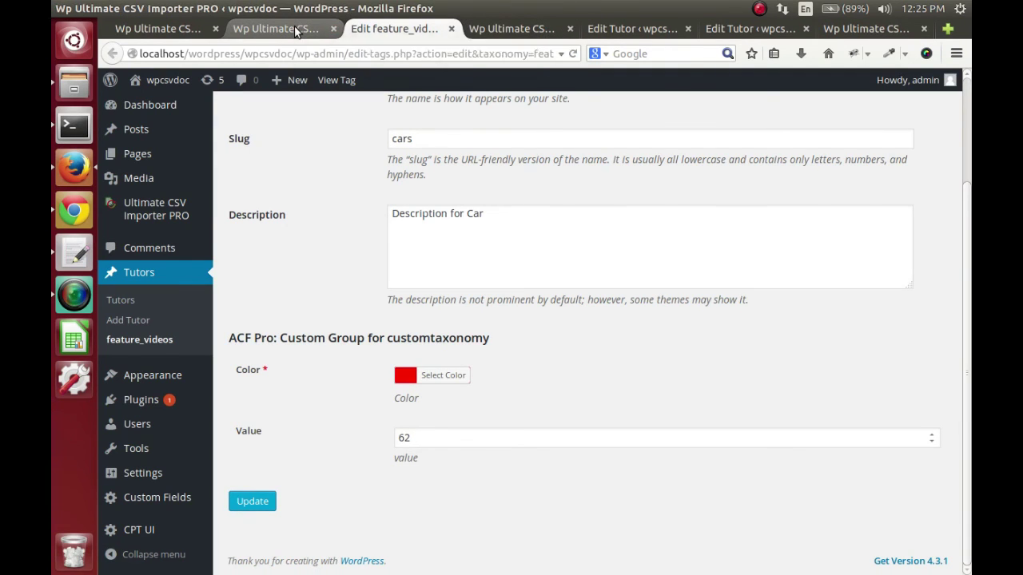
# Step: Confirm the imported exams term shows Color green and Value 42 on its edit page
pyautogui.scroll(1, 351, 356)
pyautogui.scroll(3, 352, 356)
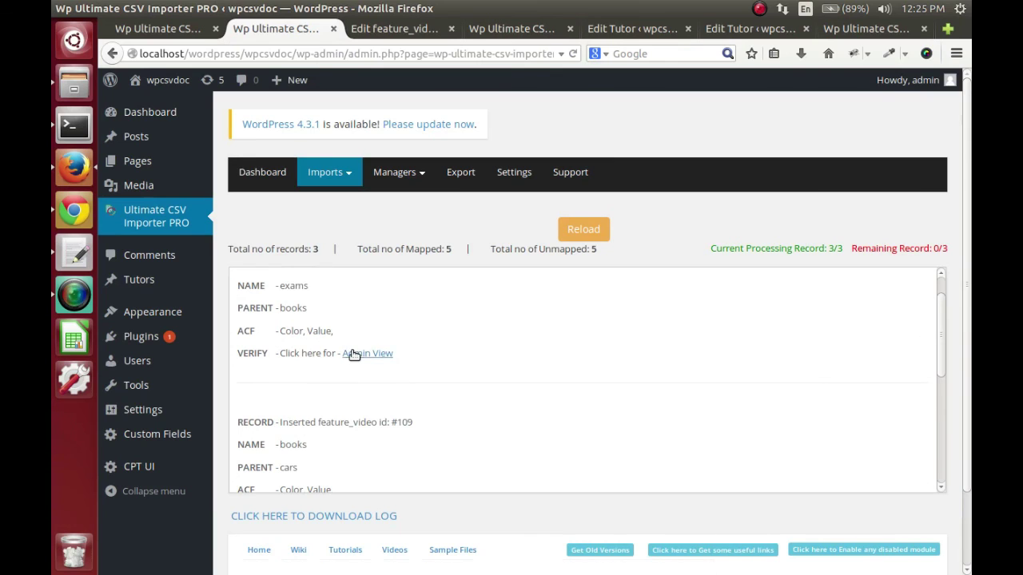
pyautogui.rightClick(352, 356)
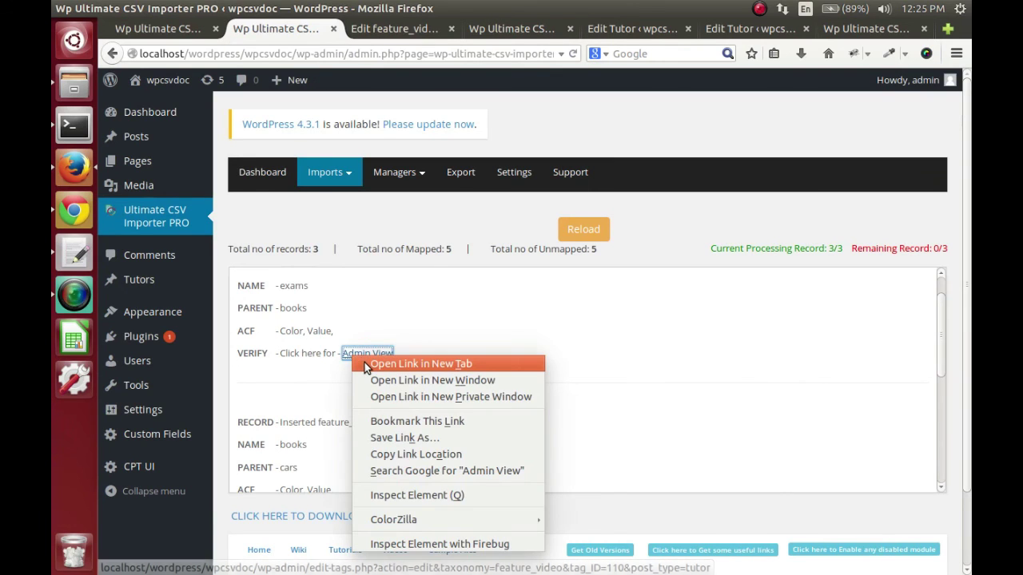
pyautogui.click(364, 361)
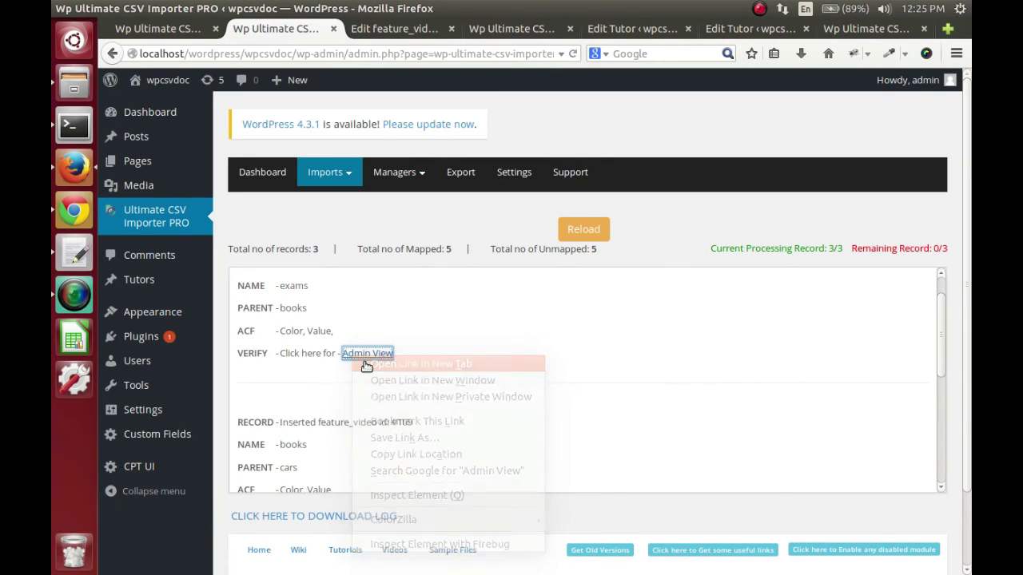
pyautogui.click(366, 29)
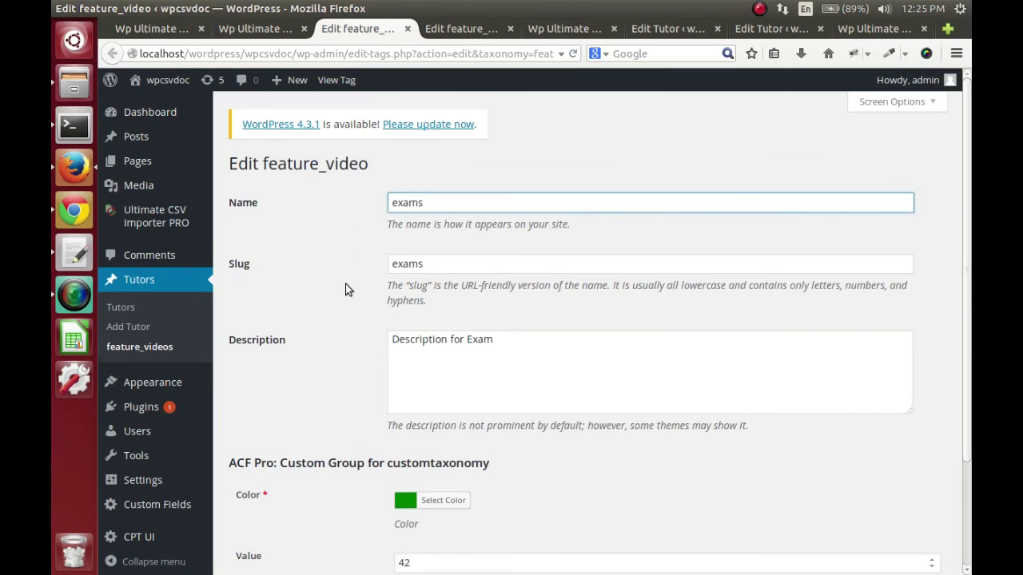
pyautogui.scroll(-3, 346, 285)
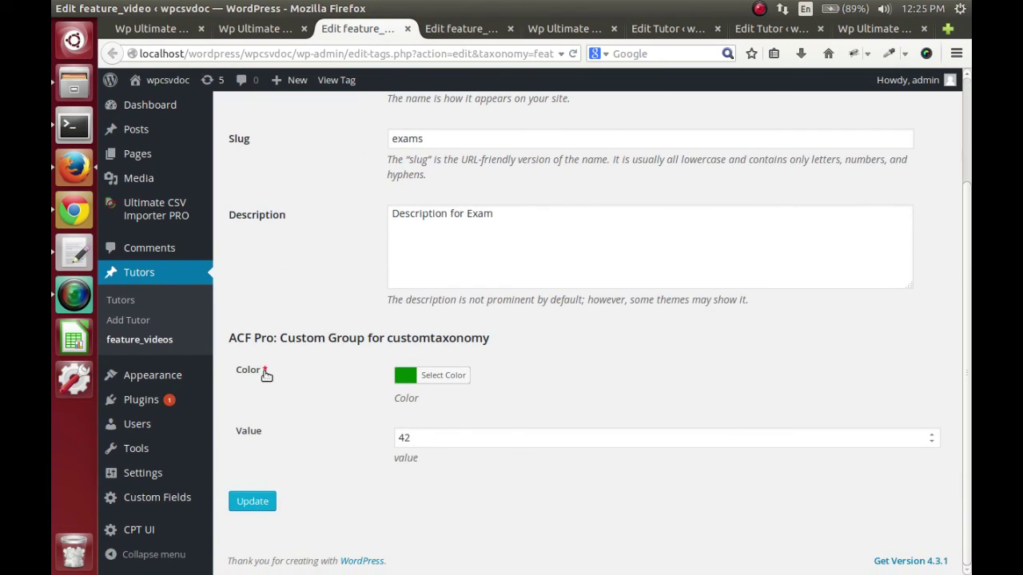
pyautogui.moveTo(156, 497)
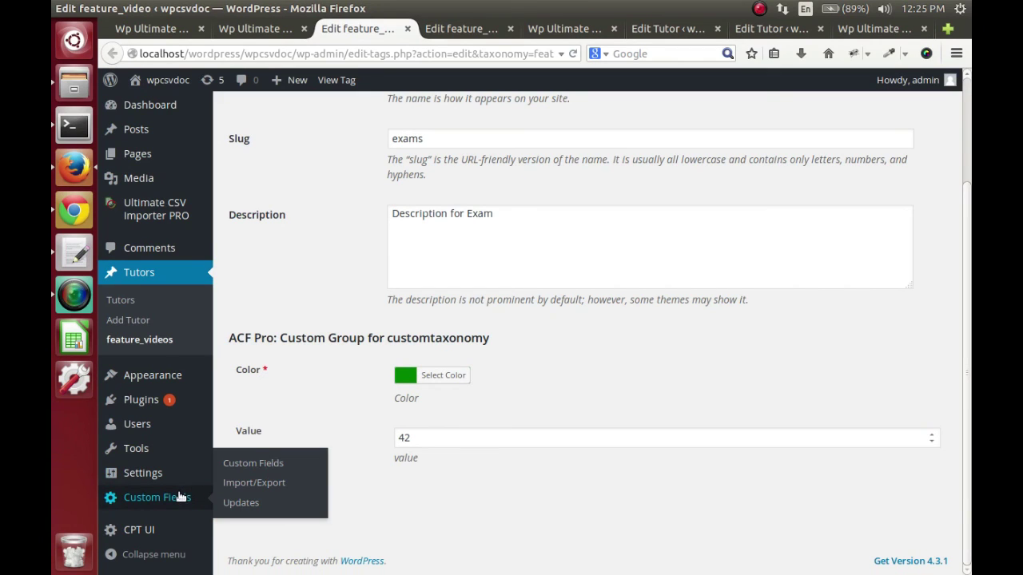
pyautogui.click(180, 497)
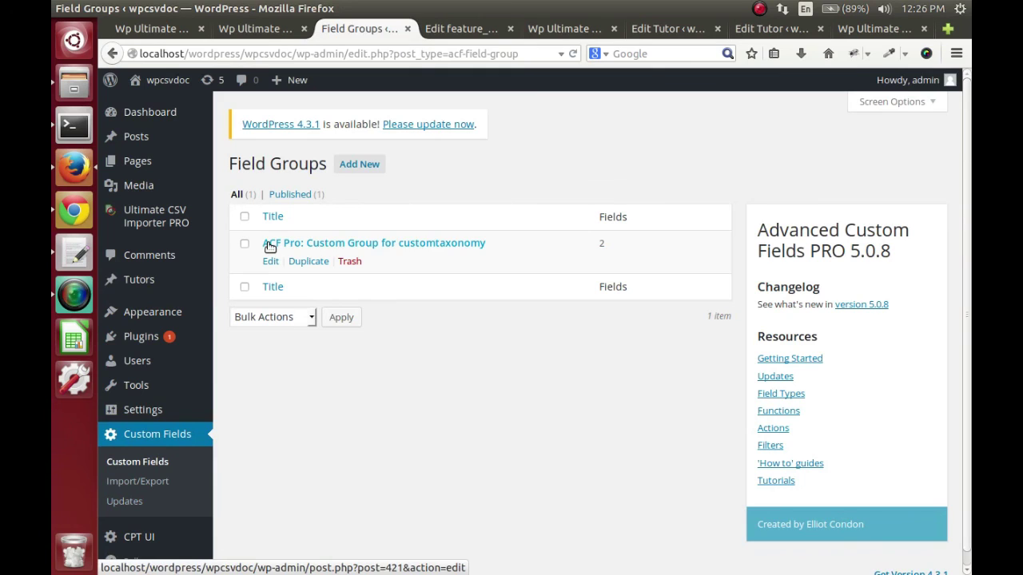
pyautogui.moveTo(374, 243)
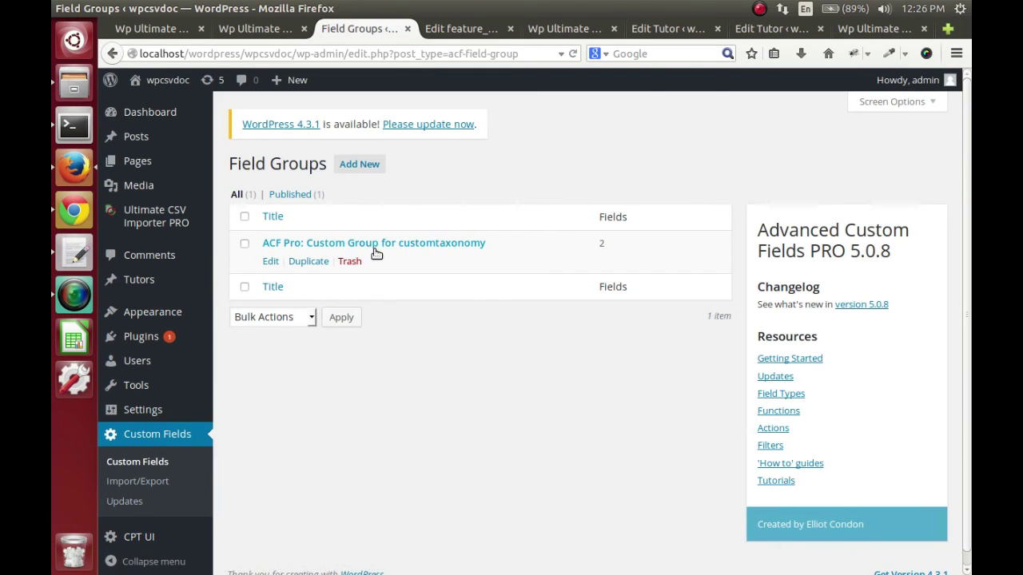
# Step: Inspect 'ACF Pro: Custom Group for customtaxonomy' (Color Picker, Number), then return to Ultimate CSV Importer PRO
pyautogui.click(271, 262)
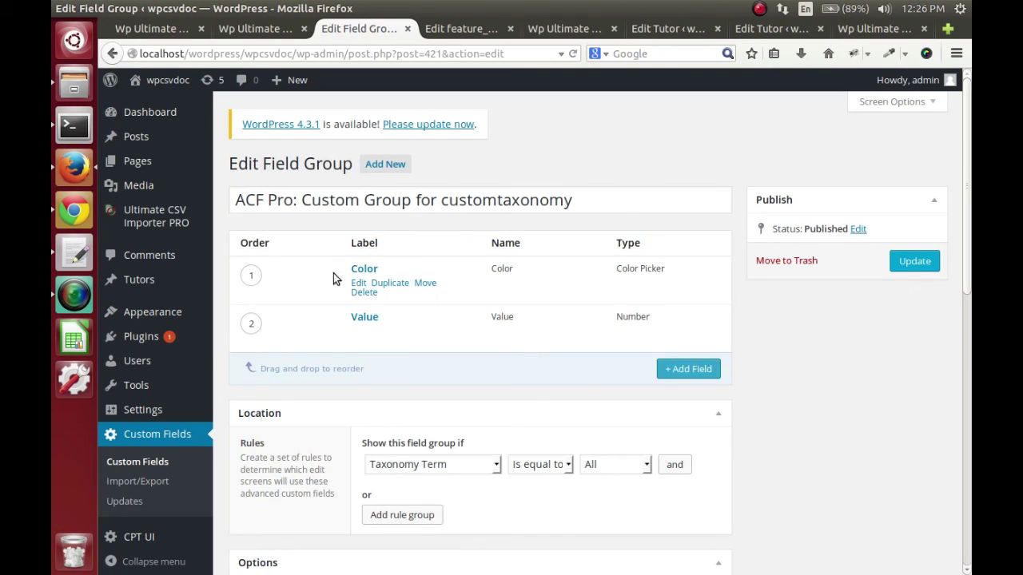
pyautogui.moveTo(365, 320)
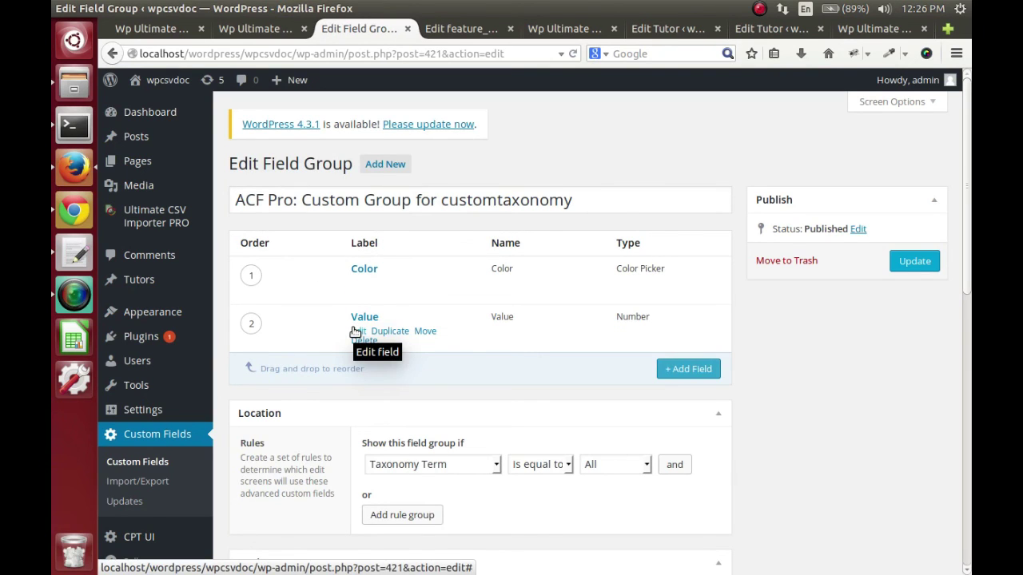
pyautogui.click(179, 214)
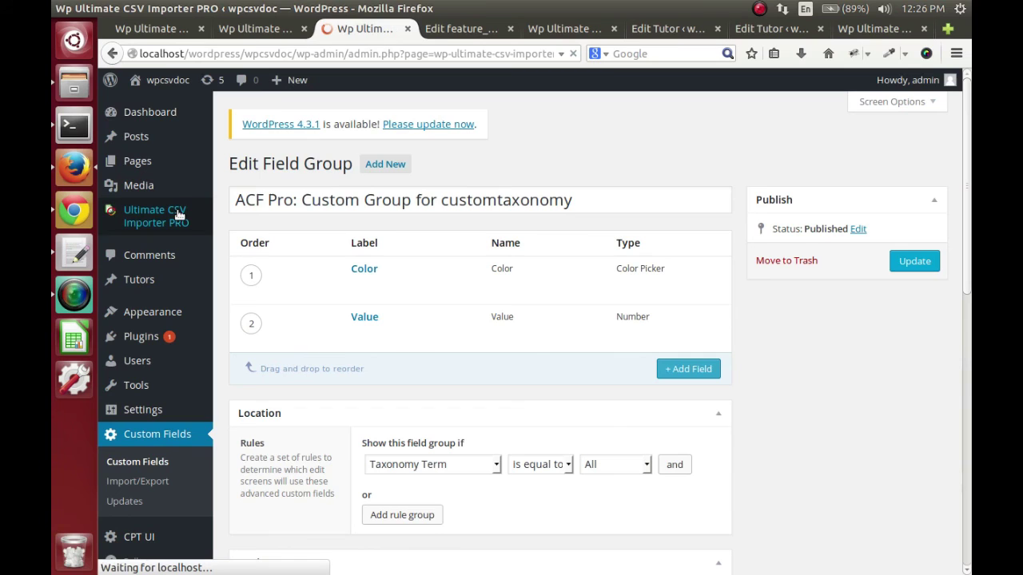